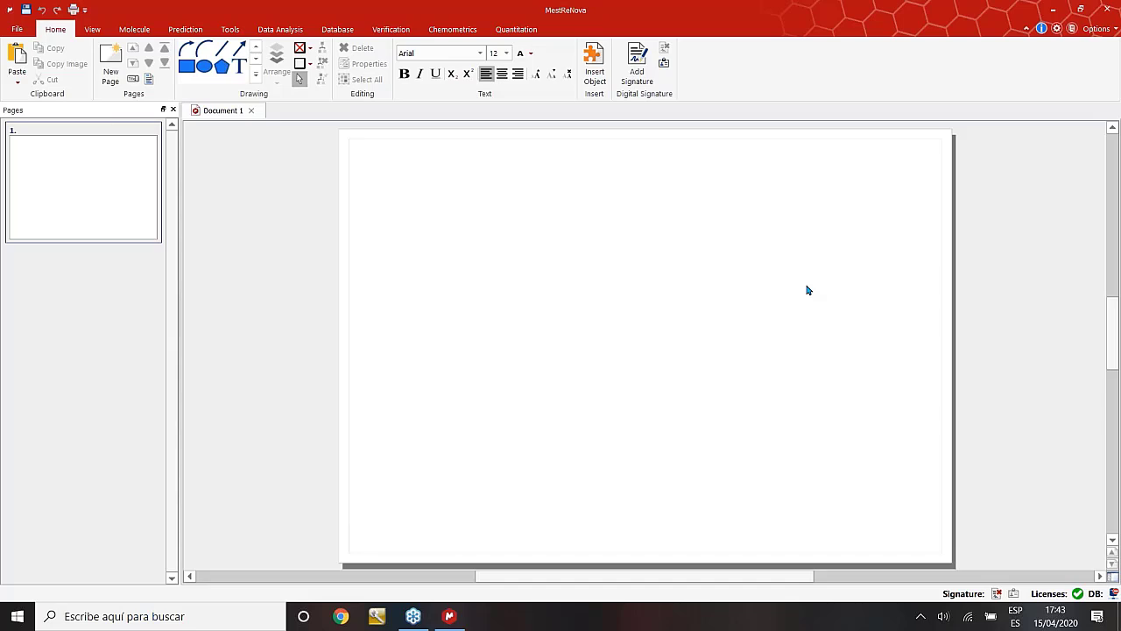
pyautogui.click(19, 29)
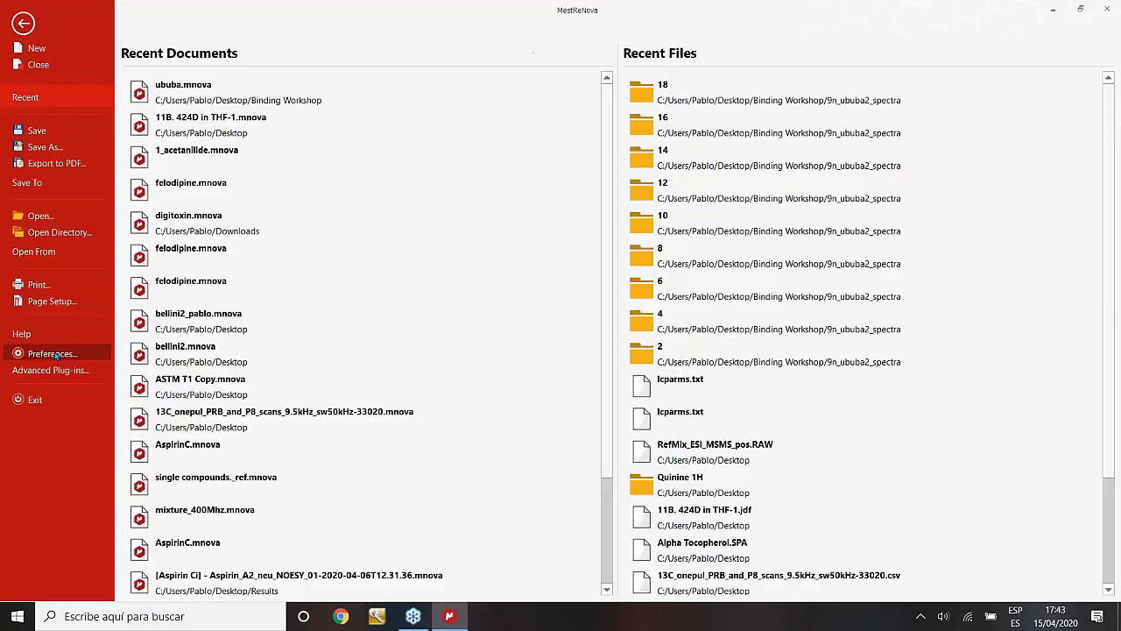
pyautogui.click(53, 354)
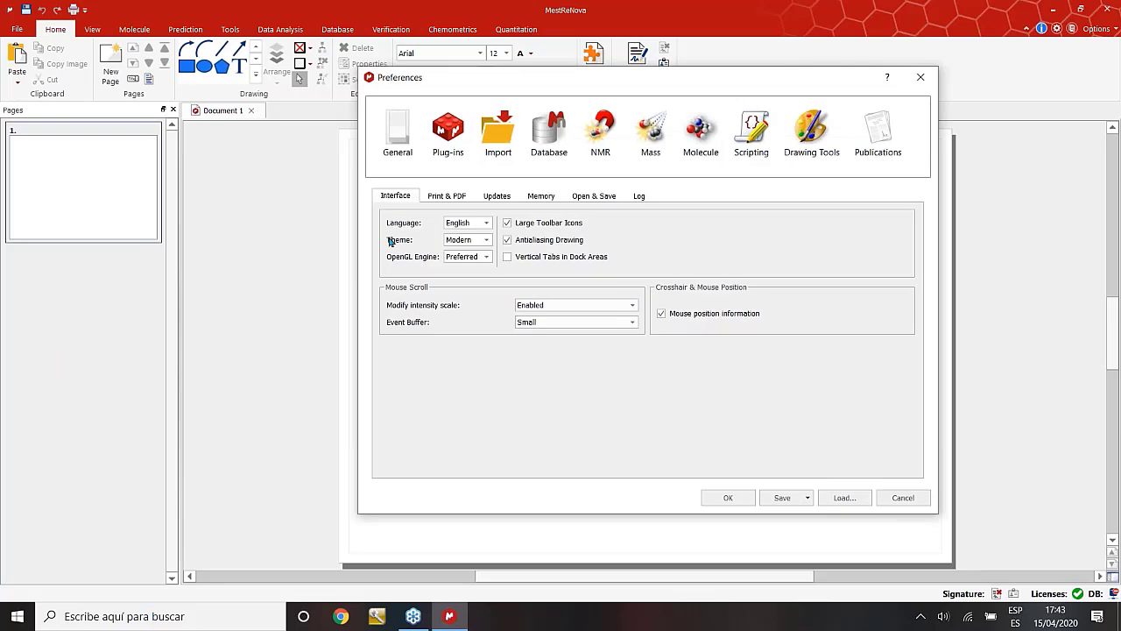
pyautogui.click(484, 240)
pyautogui.click(469, 261)
pyautogui.click(720, 497)
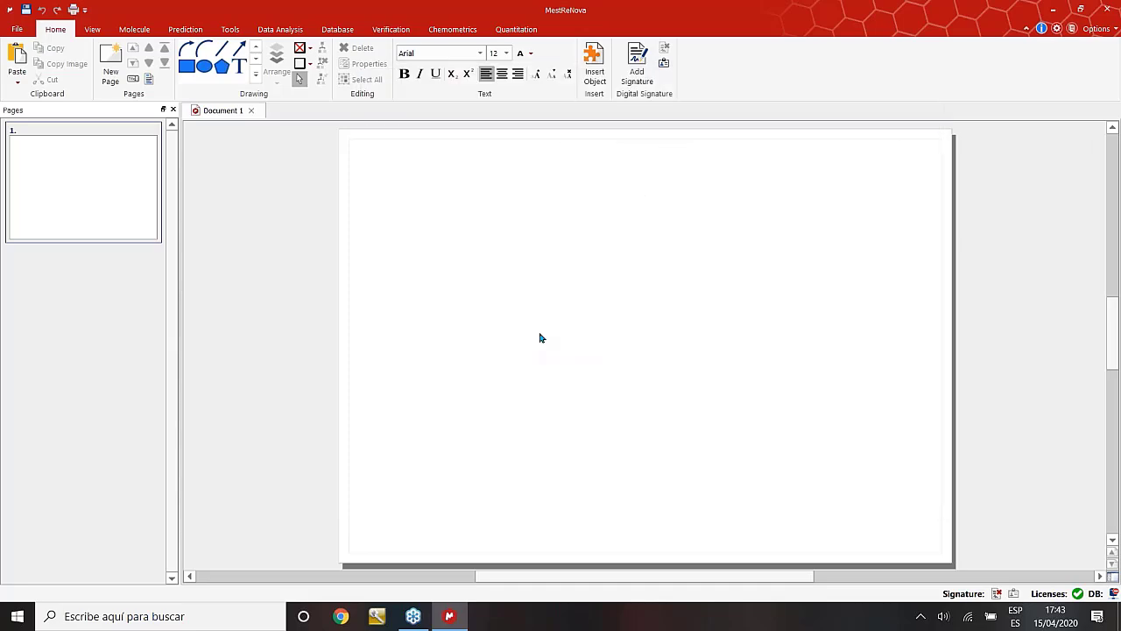
pyautogui.click(17, 30)
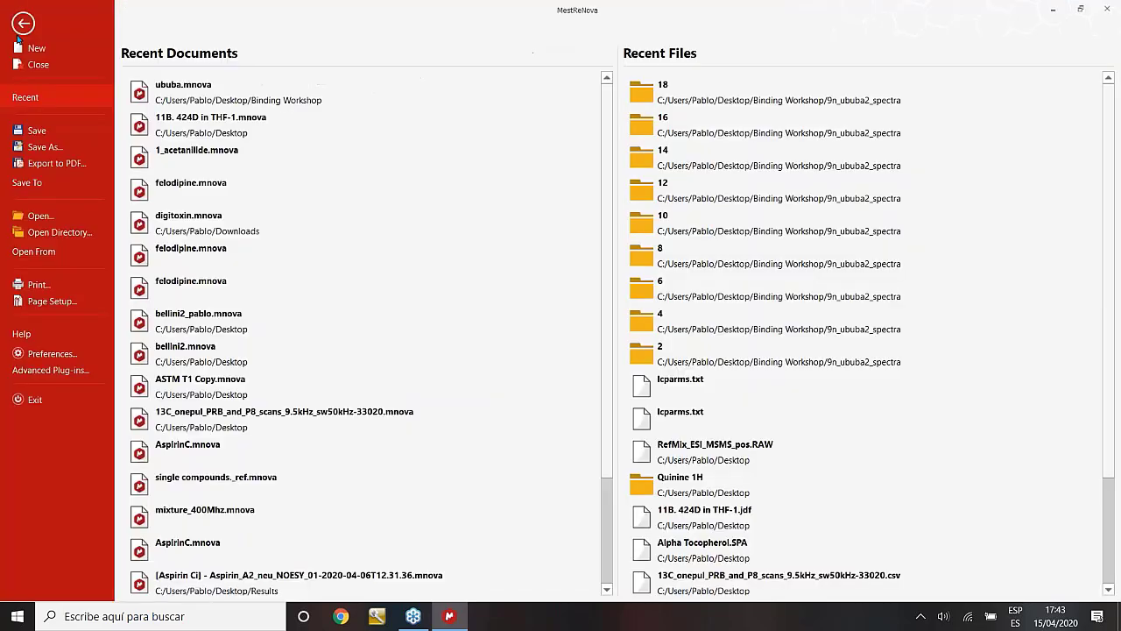
pyautogui.click(46, 354)
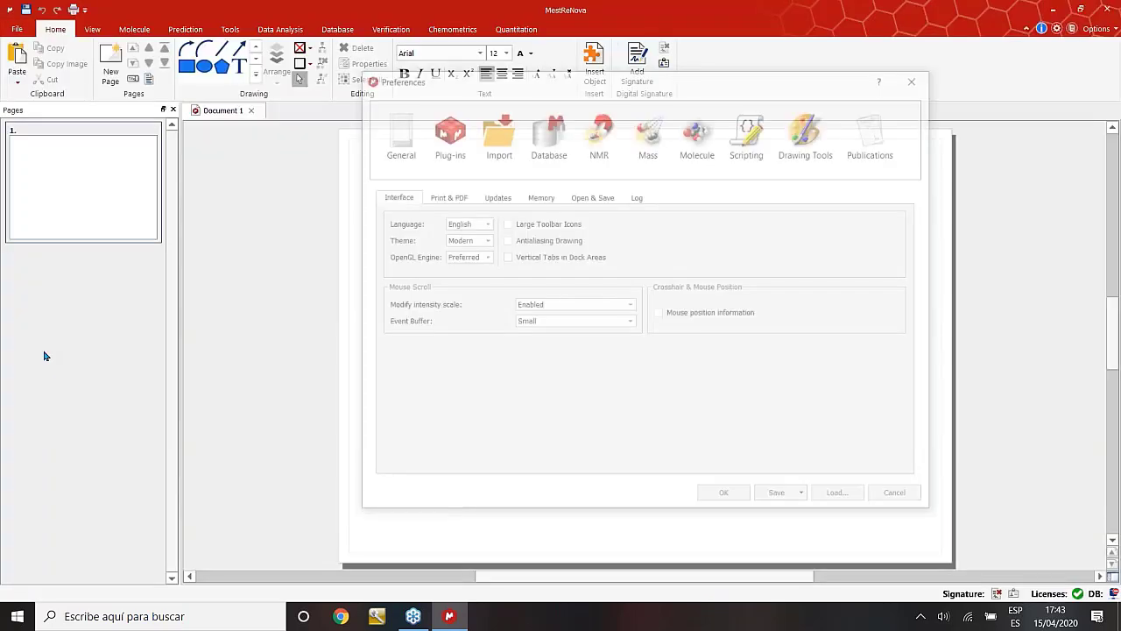
pyautogui.press('Escape')
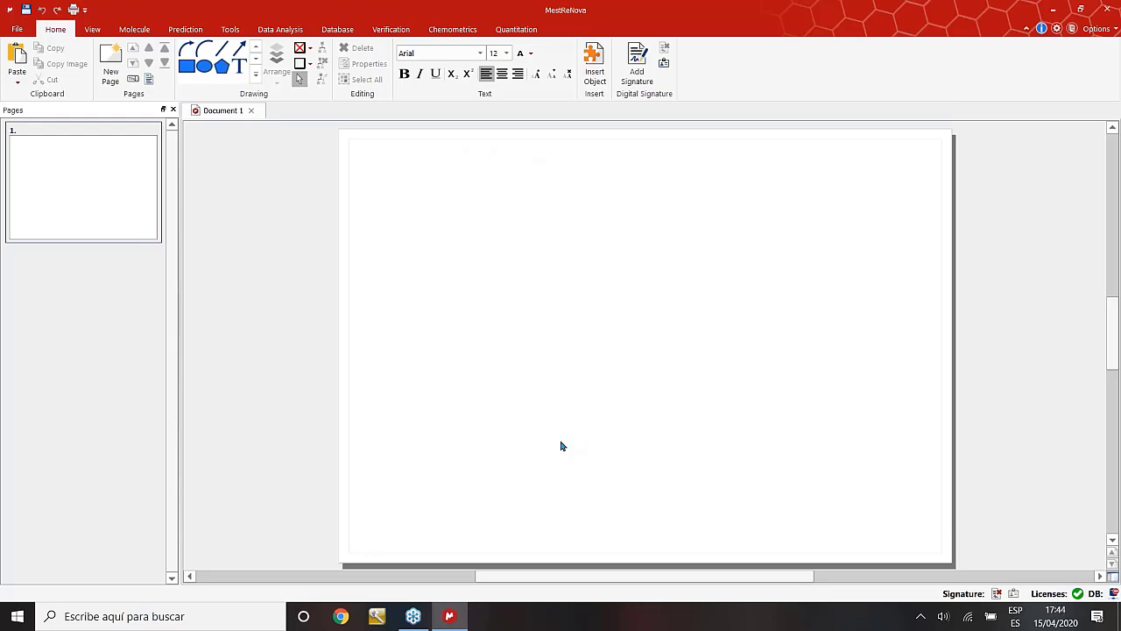
# Drag the 9n_ububa2_spectra folder from the desktop's Binding Workshop folder into MestReNova.
pyautogui.click(1055, 12)
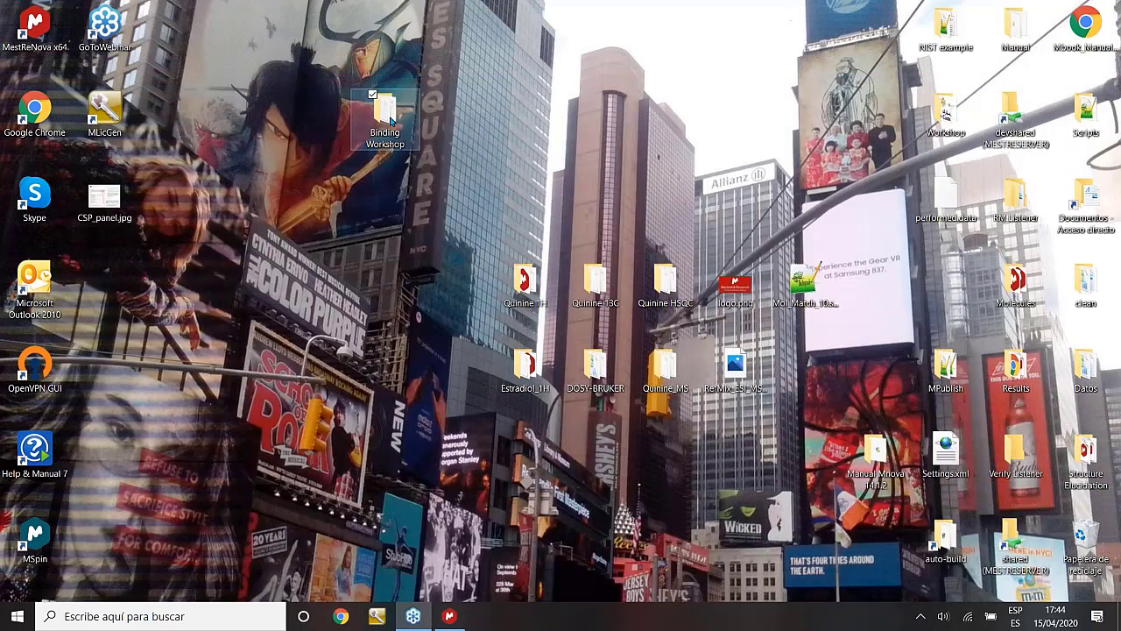
pyautogui.doubleClick(386, 112)
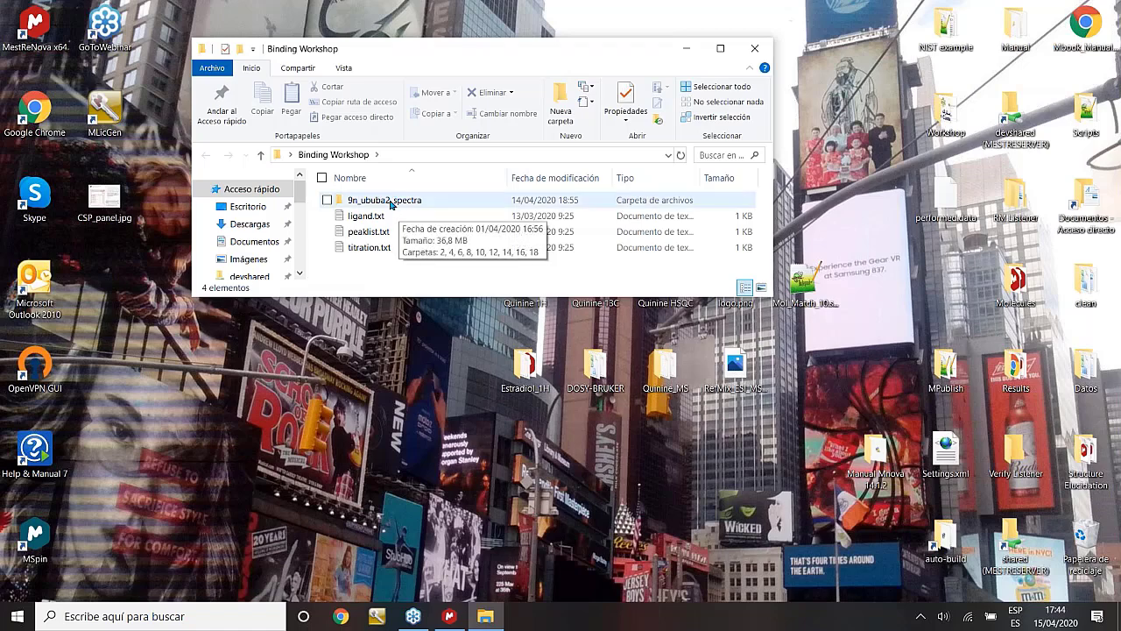
pyautogui.doubleClick(390, 204)
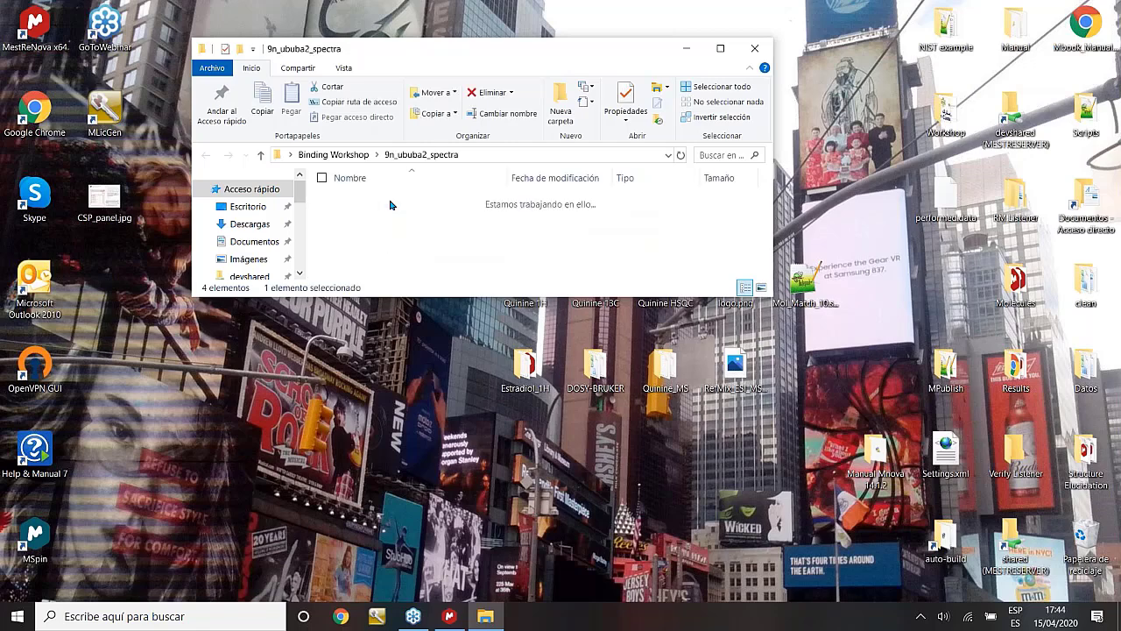
pyautogui.click(206, 156)
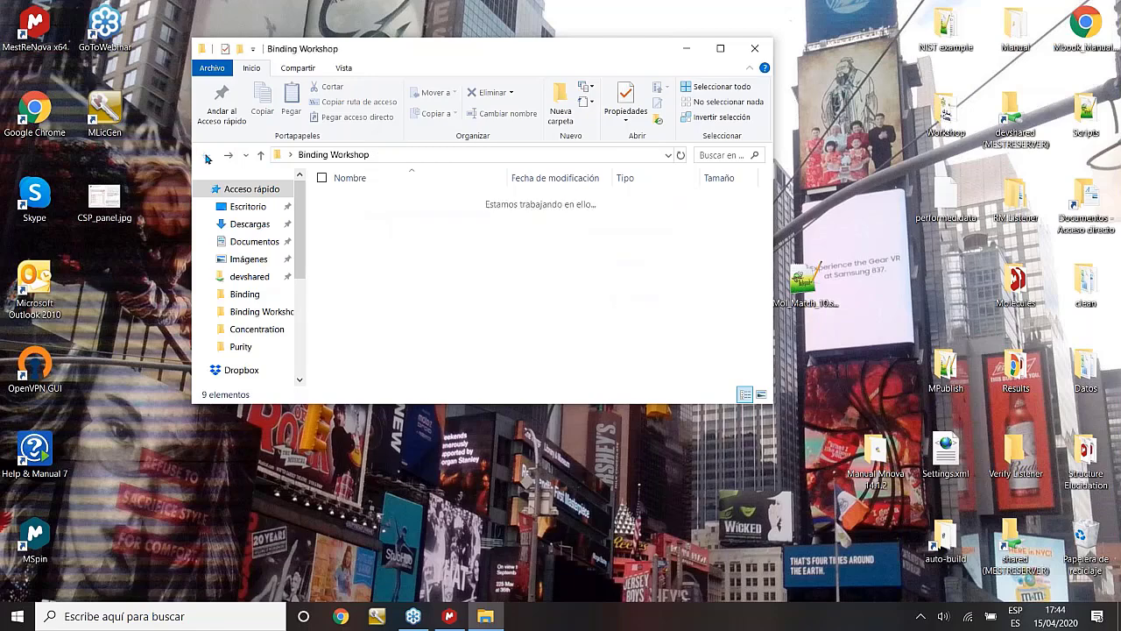
pyautogui.moveTo(385, 199); pyautogui.dragTo(521, 318)
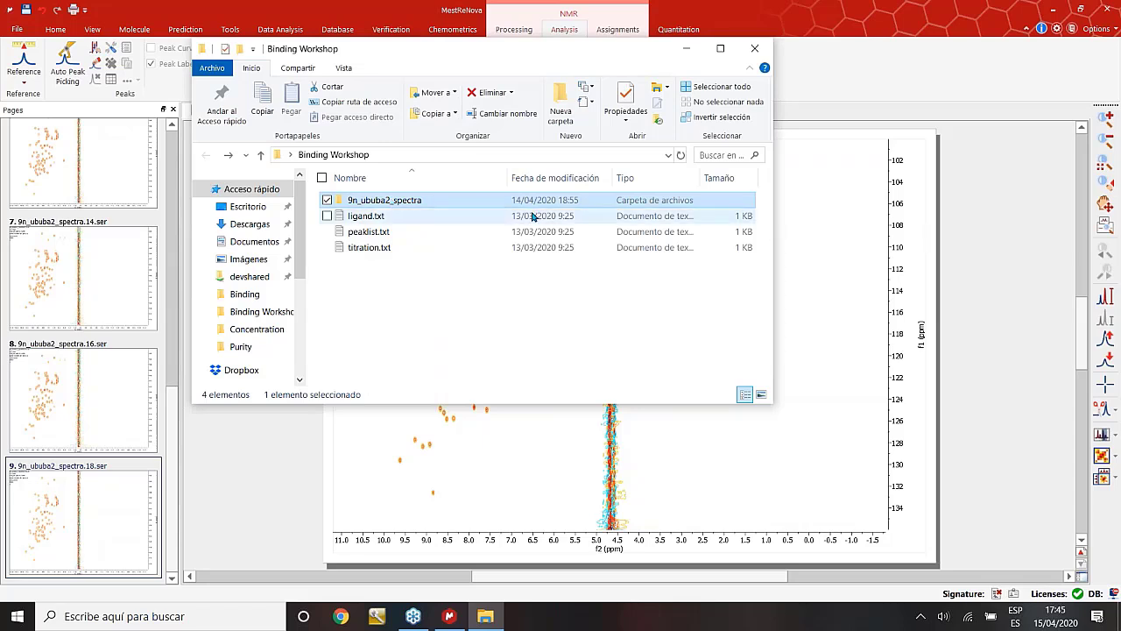
# Bring MestReNova to the front and browse the titration pages from spectra.2 to spectra.18.
pyautogui.click(685, 52)
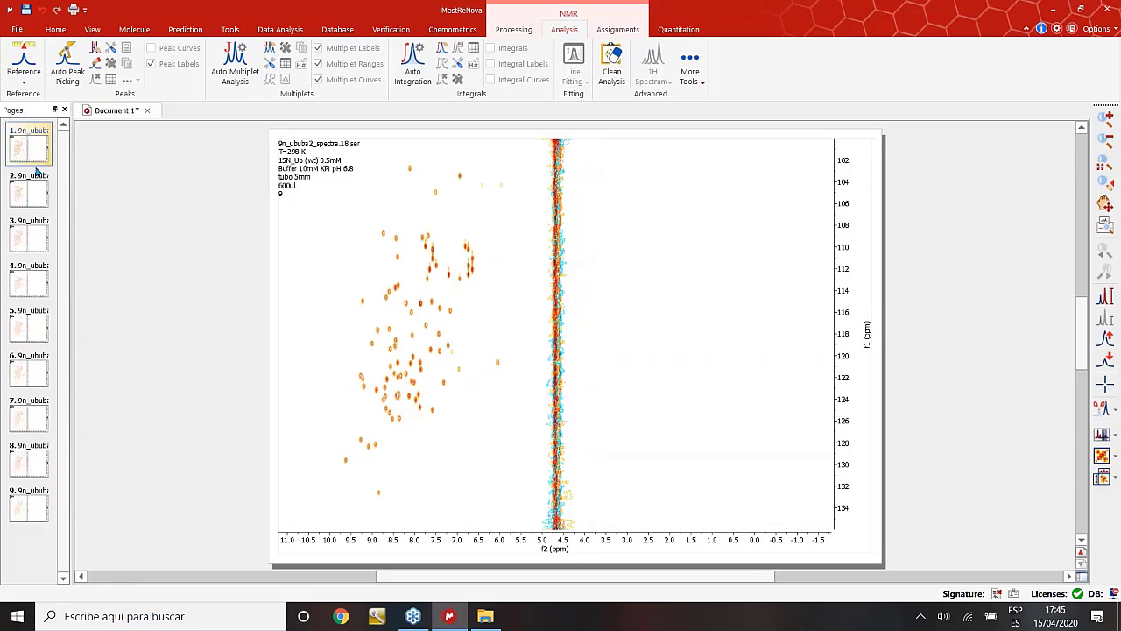
pyautogui.click(37, 189)
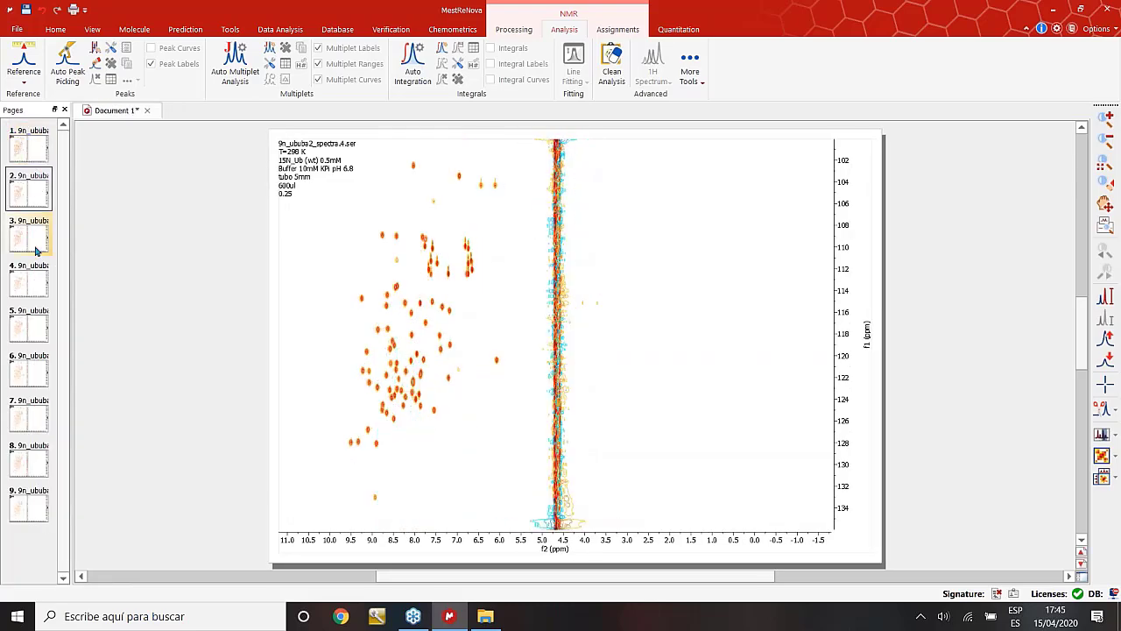
pyautogui.click(29, 282)
pyautogui.click(29, 373)
pyautogui.click(29, 416)
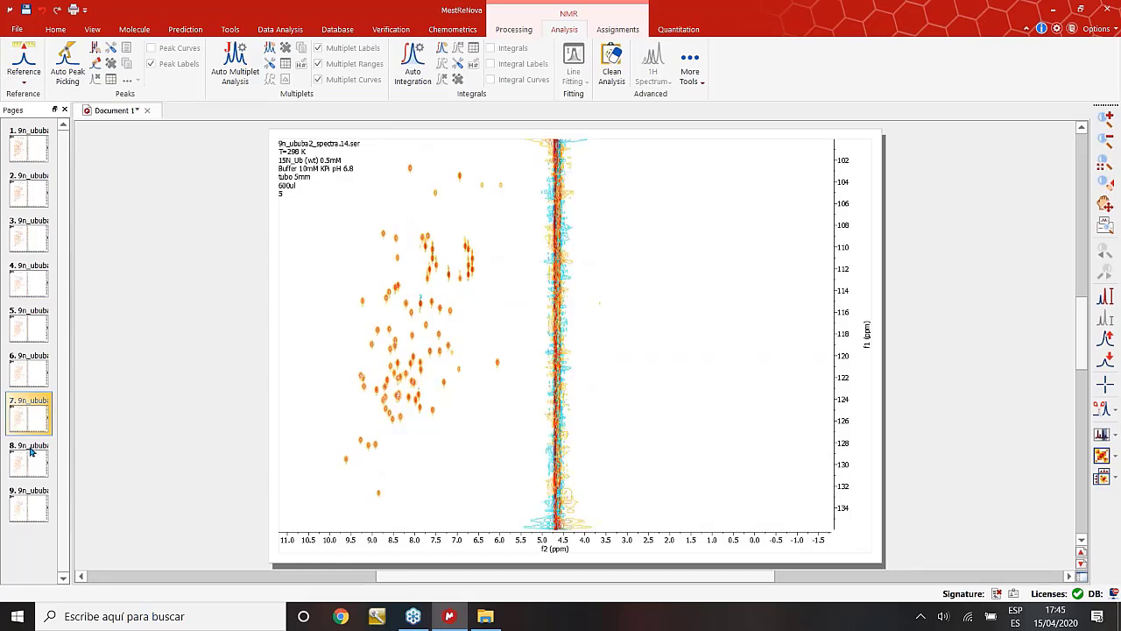
pyautogui.click(30, 452)
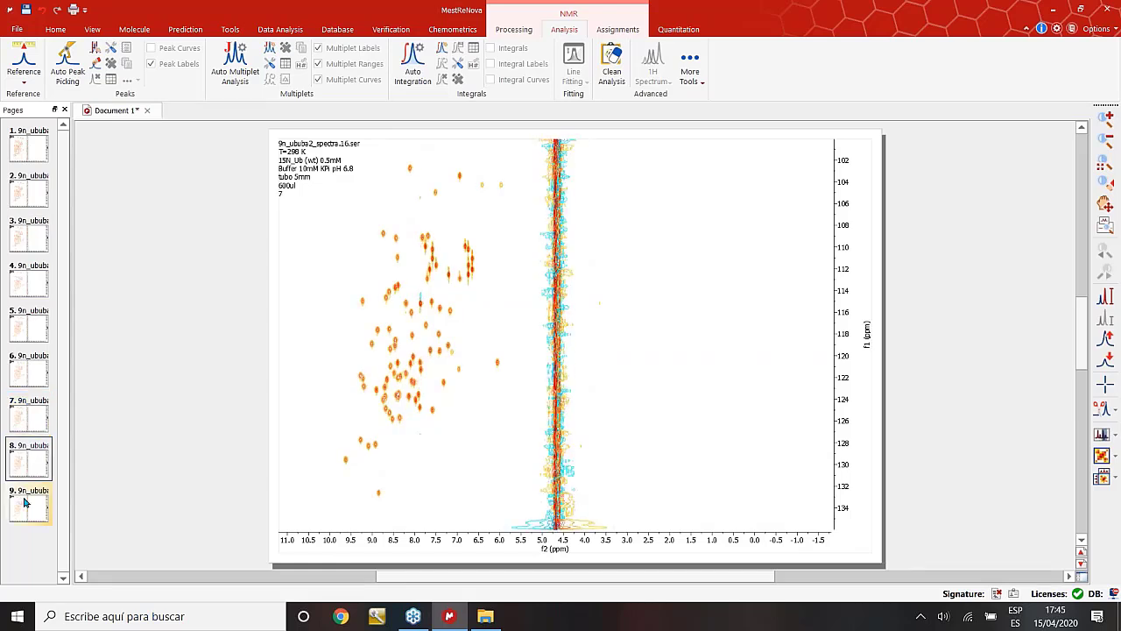
pyautogui.click(25, 502)
pyautogui.click(20, 463)
pyautogui.click(30, 149)
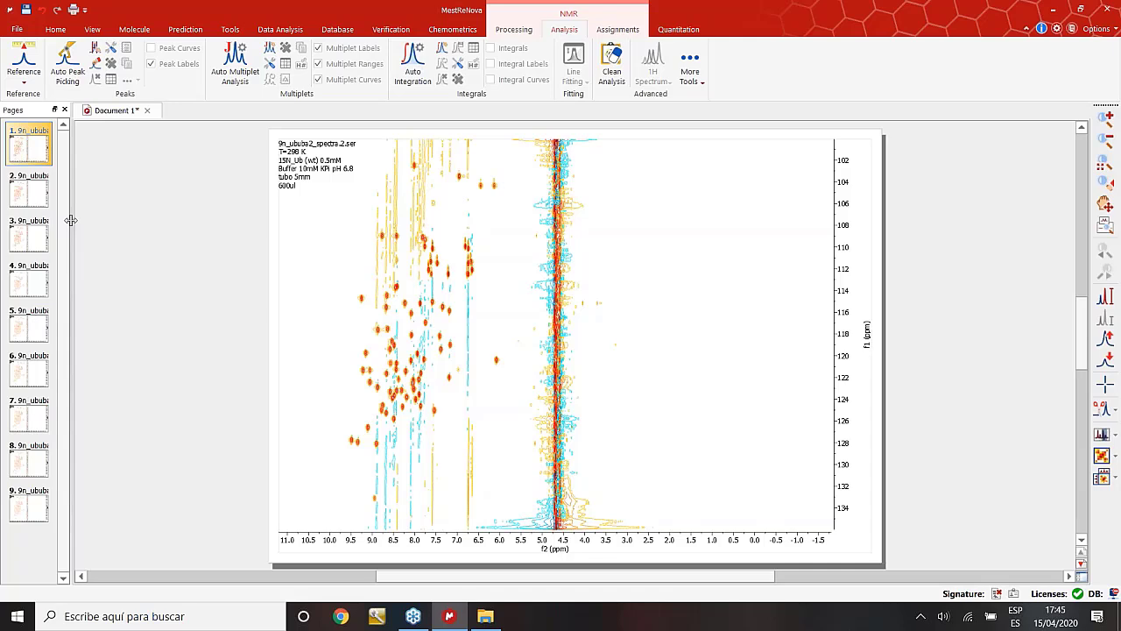
# Widen the Pages panel slightly and select page 1, spectra.2.
pyautogui.moveTo(70, 221); pyautogui.dragTo(68, 221)
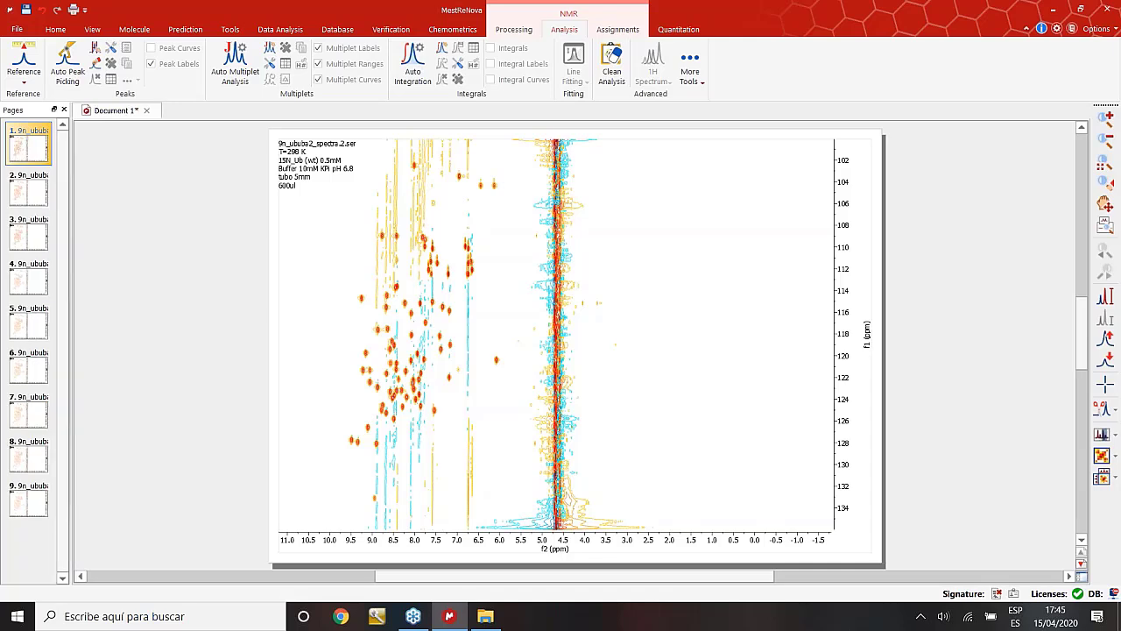
pyautogui.moveTo(70, 221); pyautogui.dragTo(79, 220)
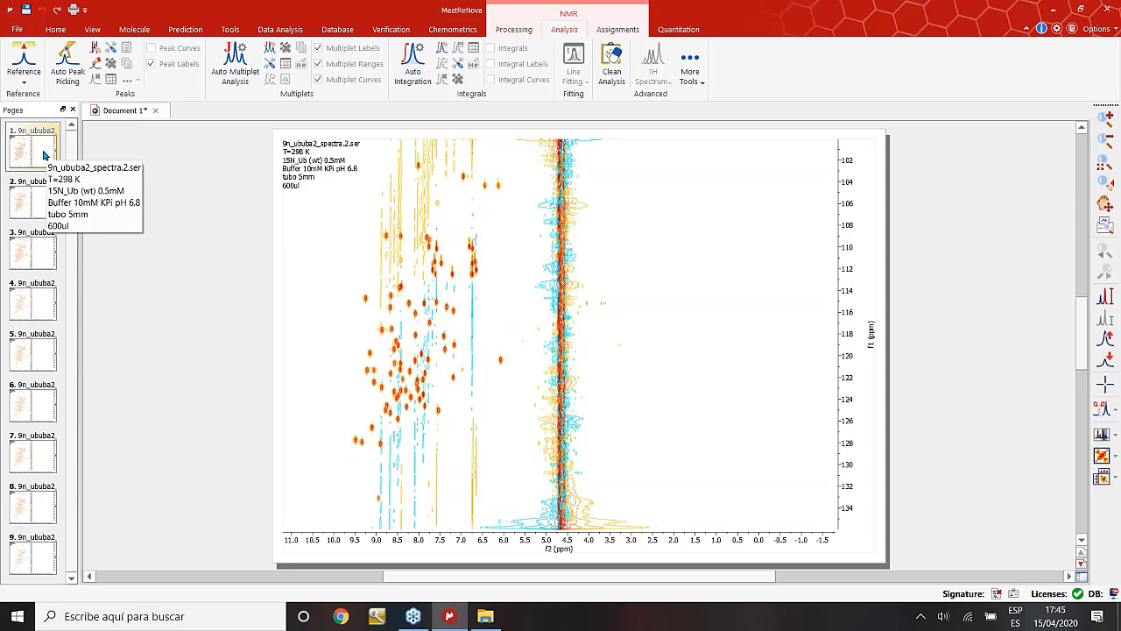
pyautogui.click(47, 151)
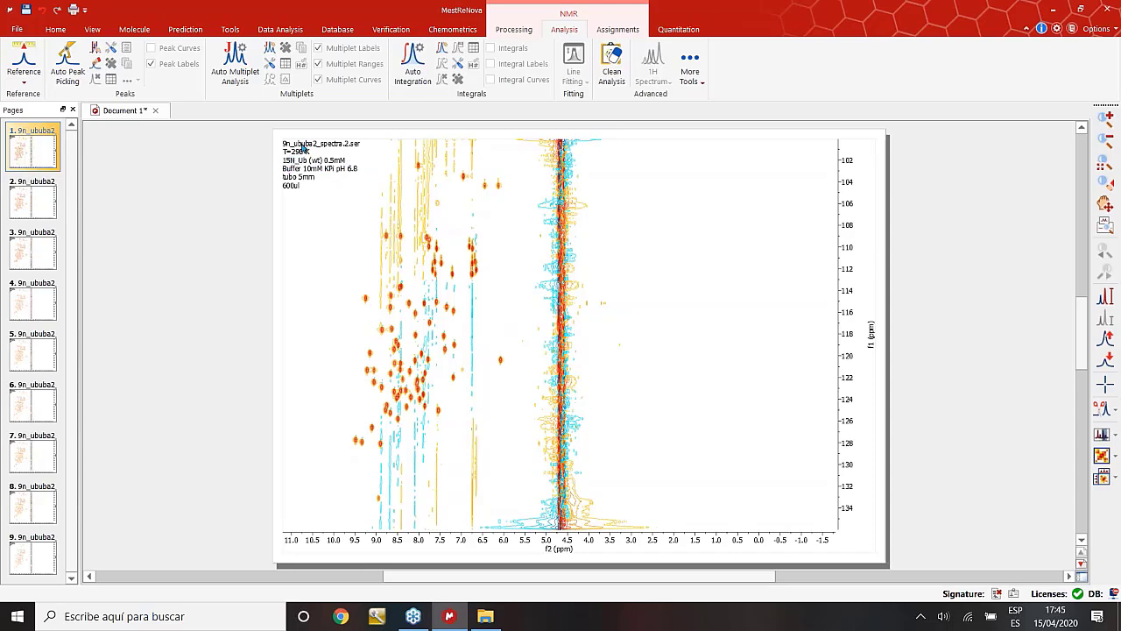
pyautogui.click(27, 206)
pyautogui.click(25, 256)
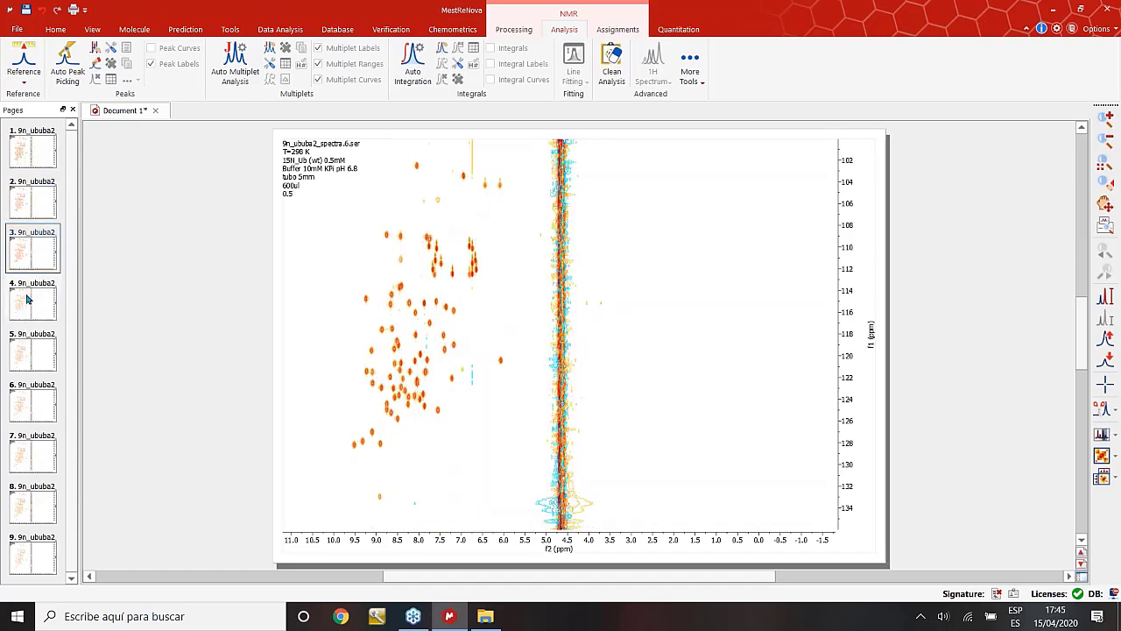
pyautogui.click(27, 299)
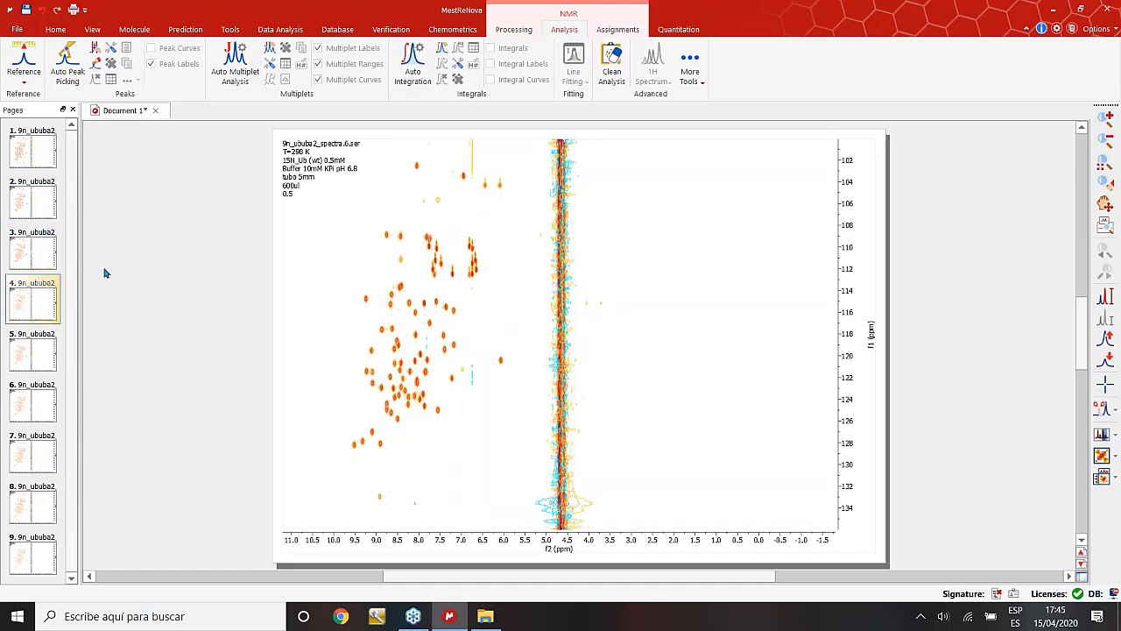
pyautogui.click(43, 156)
pyautogui.click(34, 207)
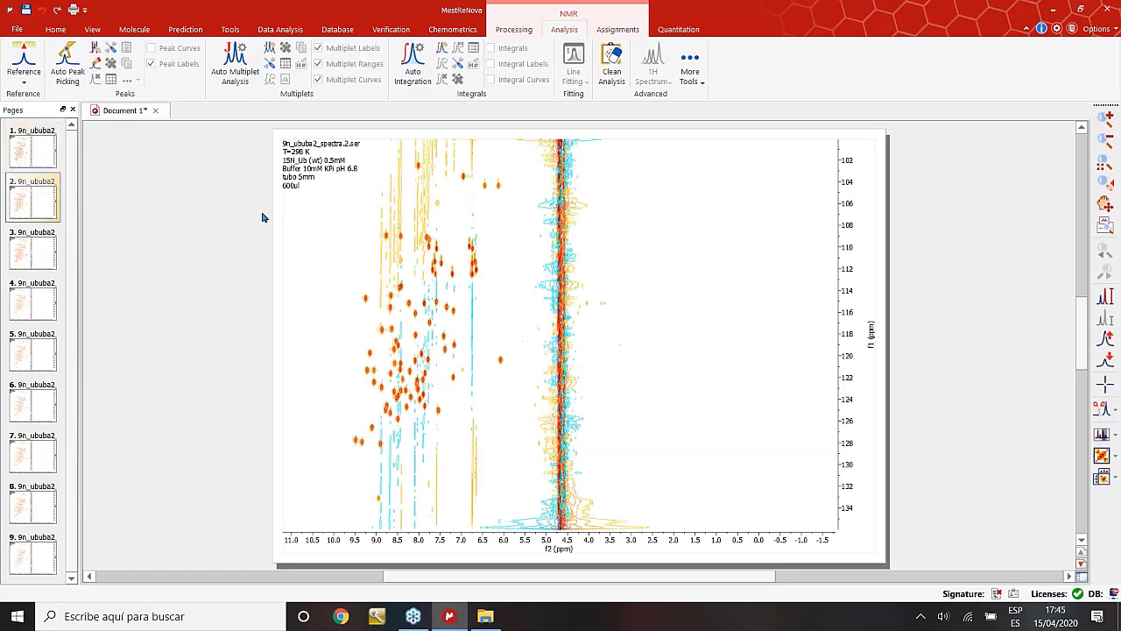
pyautogui.click(33, 155)
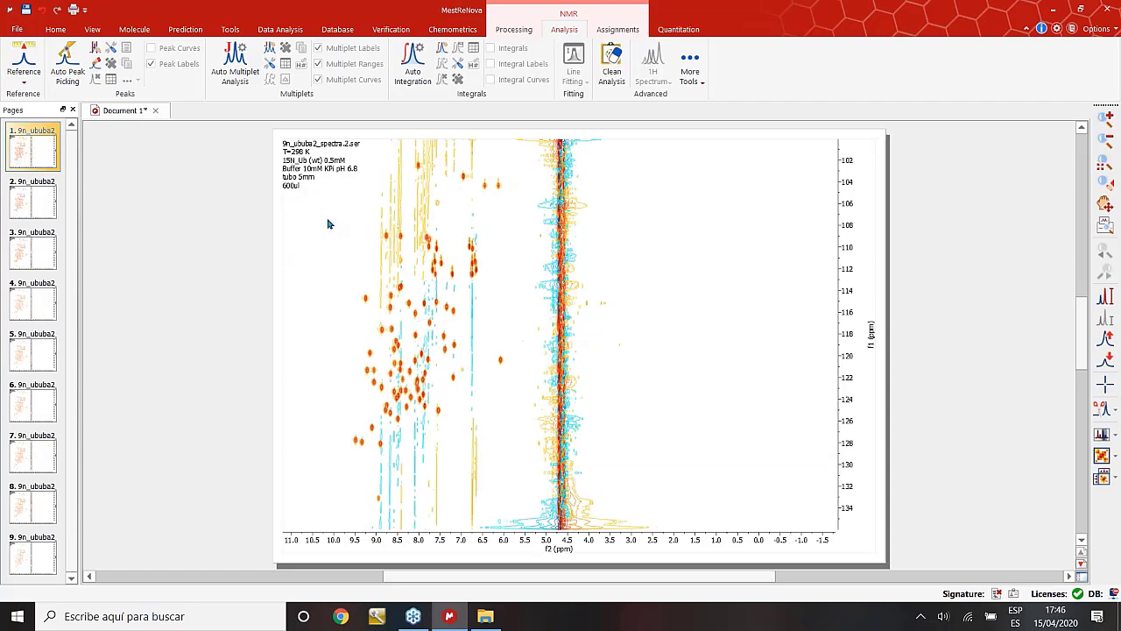
pyautogui.click(27, 203)
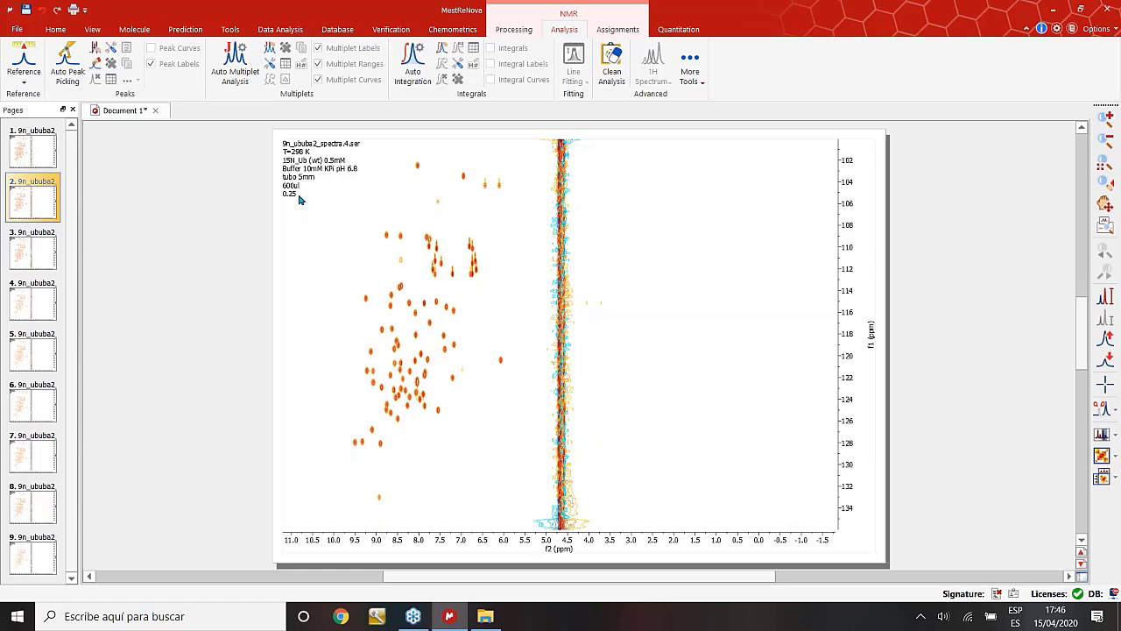
pyautogui.click(37, 252)
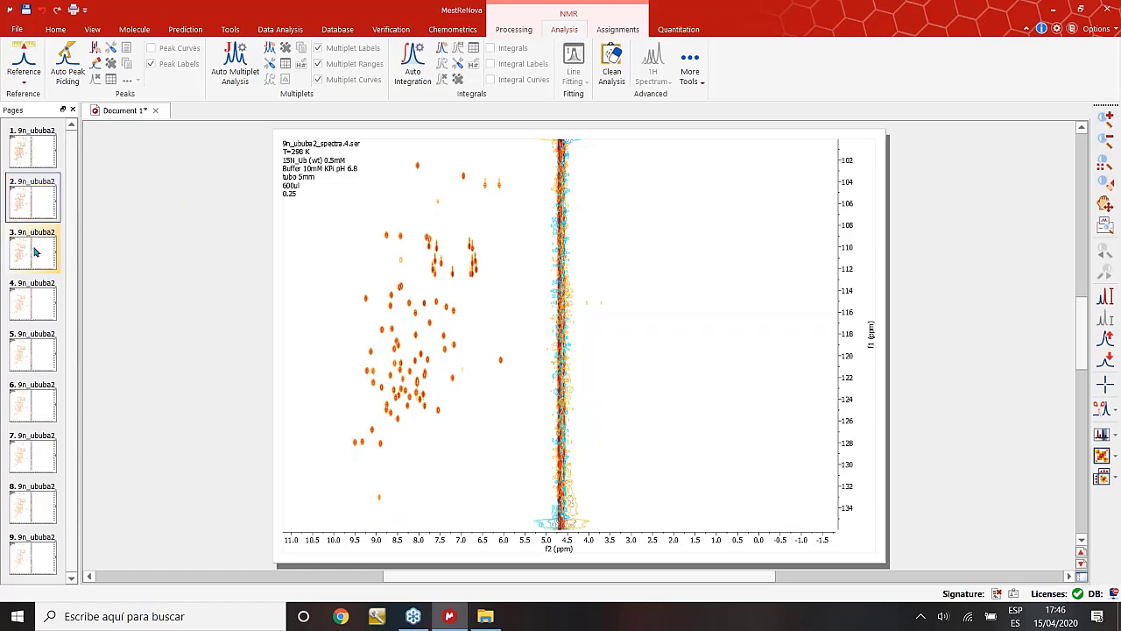
pyautogui.click(39, 300)
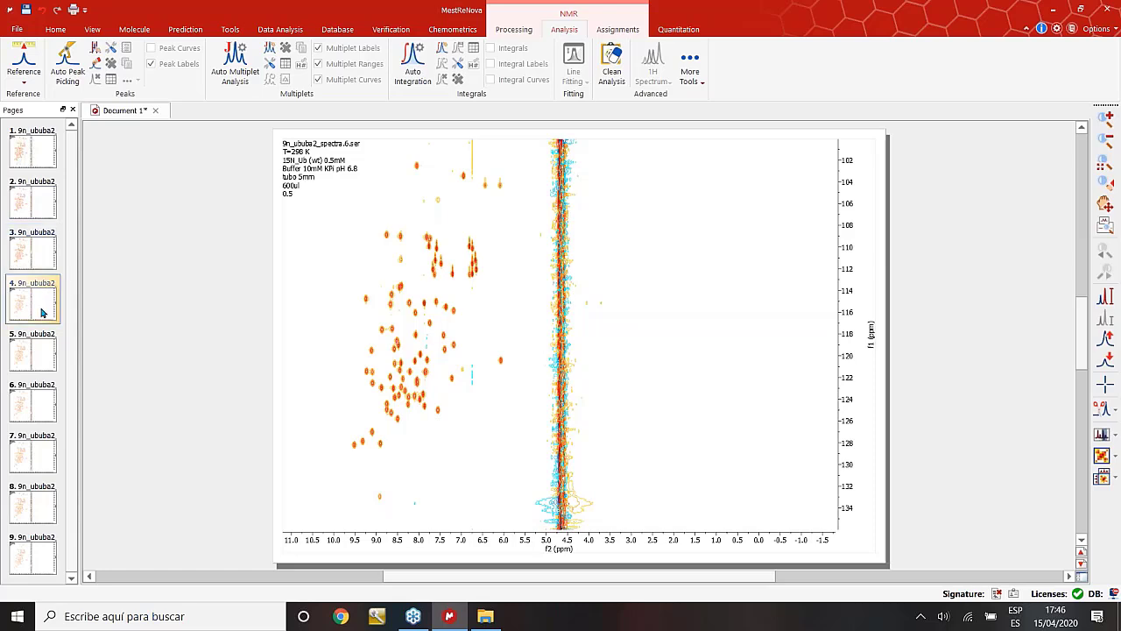
pyautogui.click(38, 353)
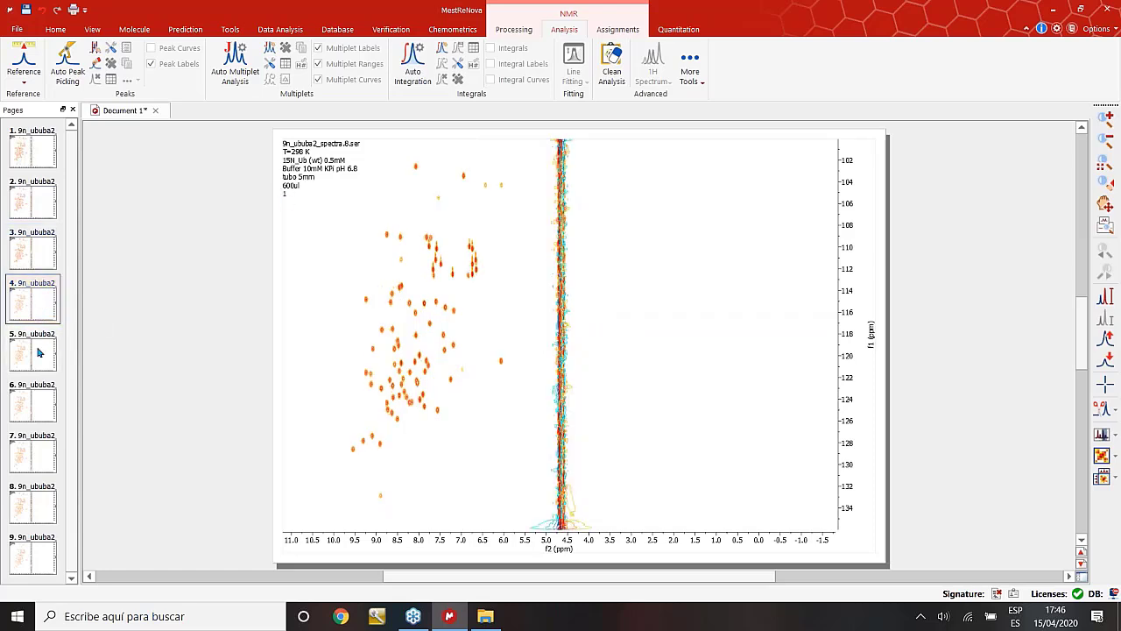
pyautogui.click(36, 409)
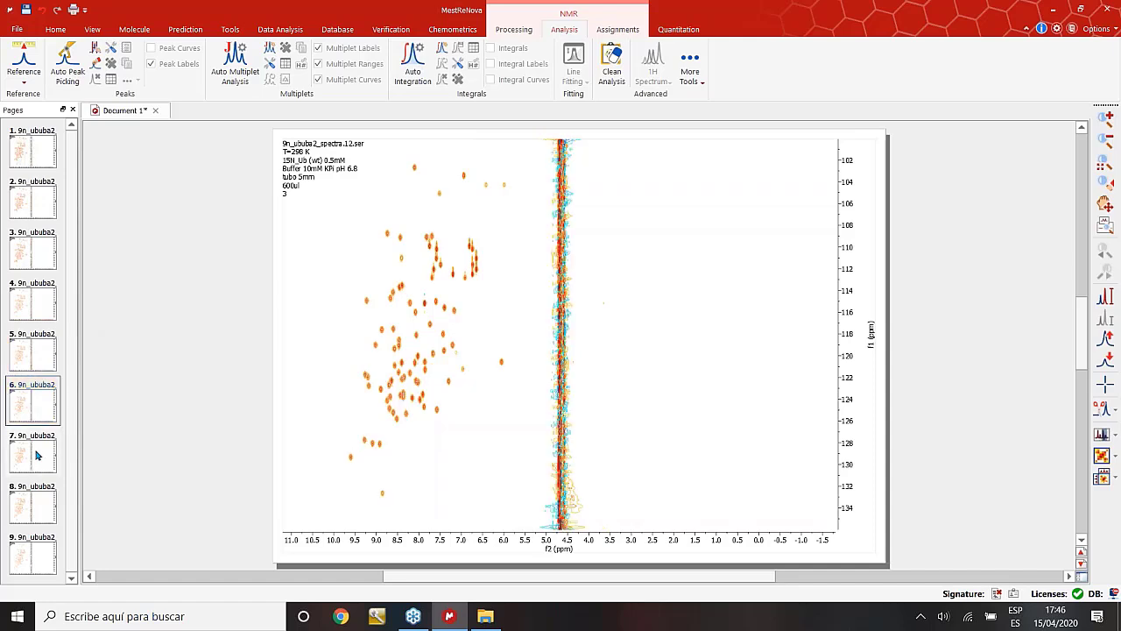
pyautogui.click(38, 454)
pyautogui.click(32, 501)
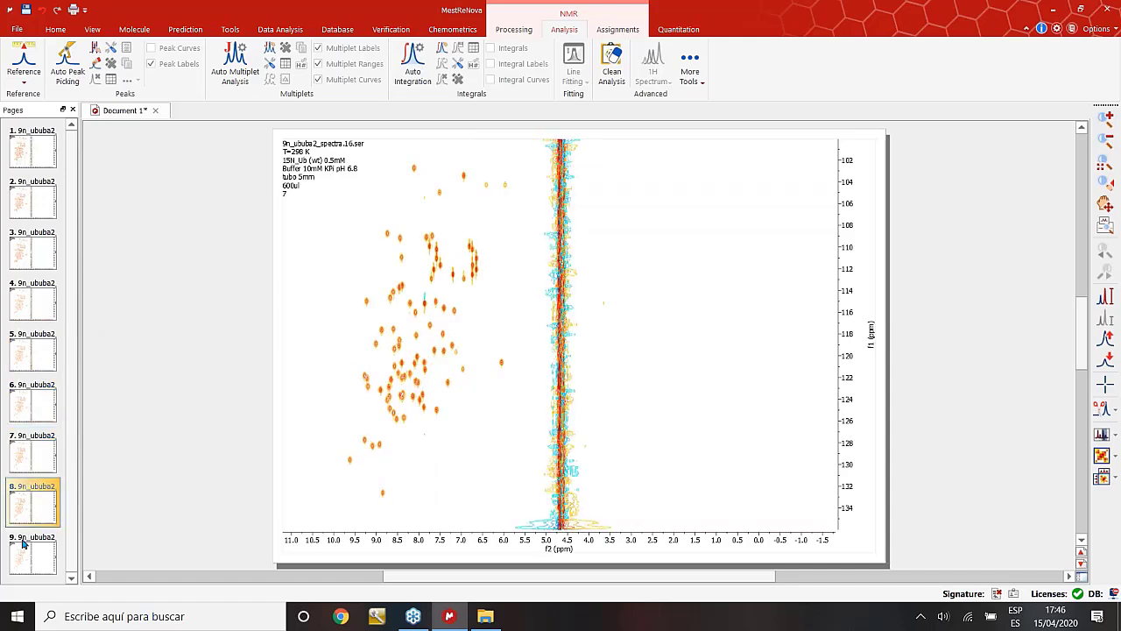
pyautogui.click(24, 544)
pyautogui.click(32, 455)
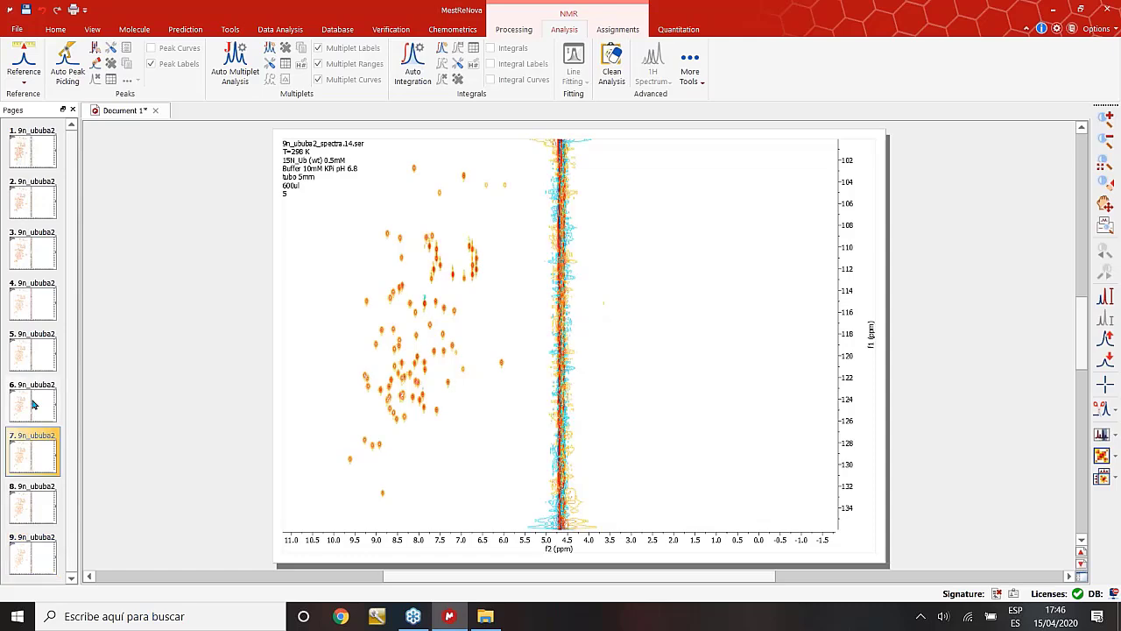
pyautogui.click(30, 352)
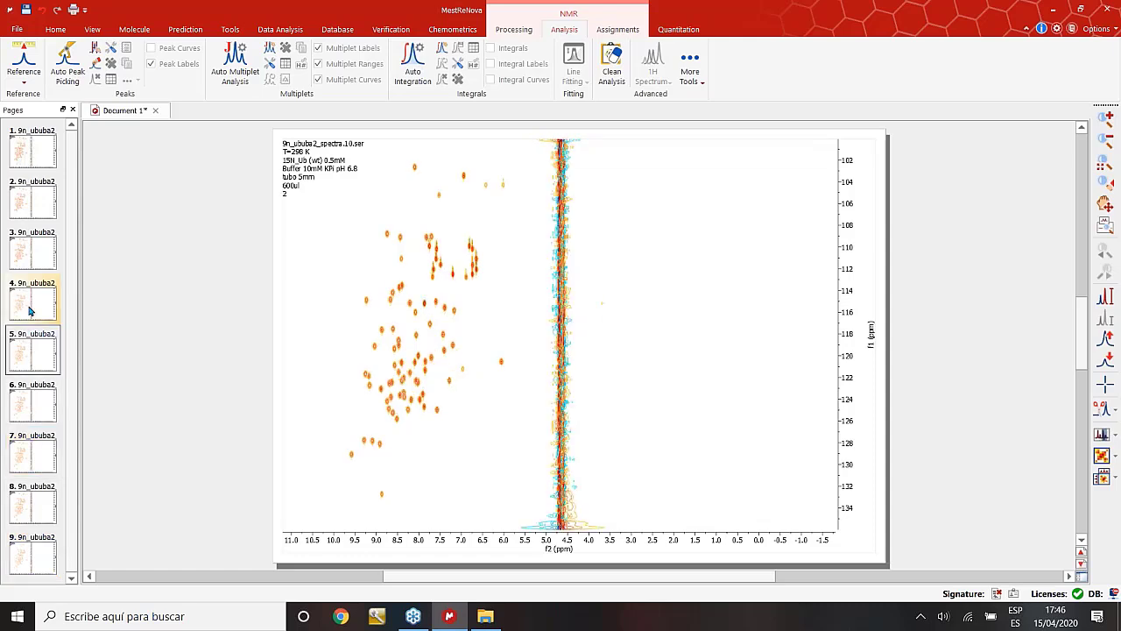
pyautogui.click(29, 254)
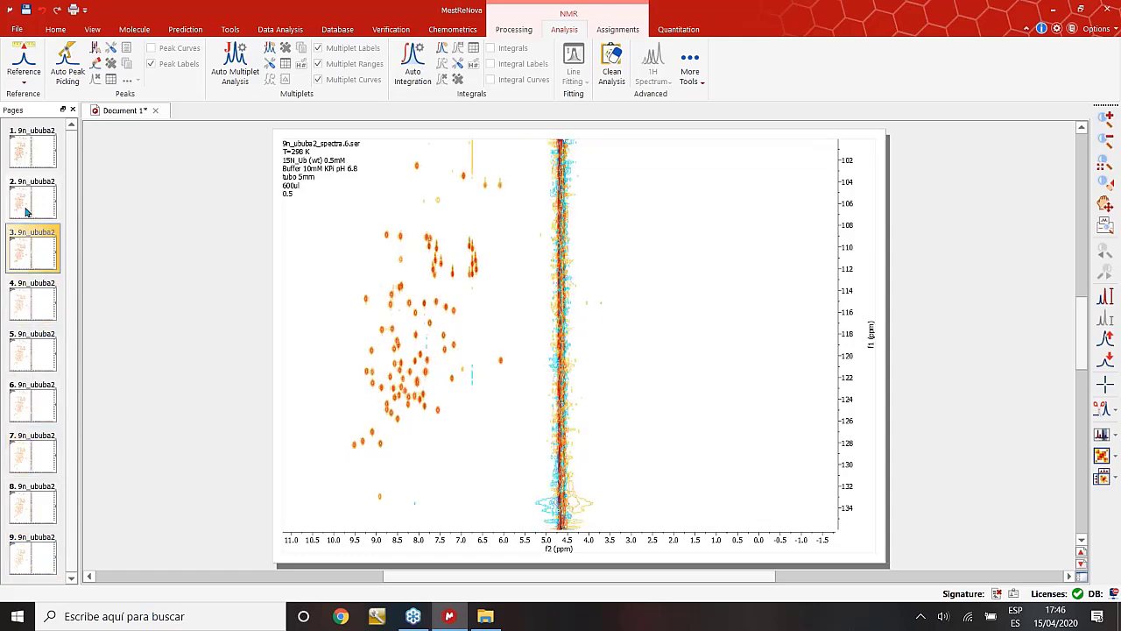
pyautogui.click(27, 209)
pyautogui.click(31, 156)
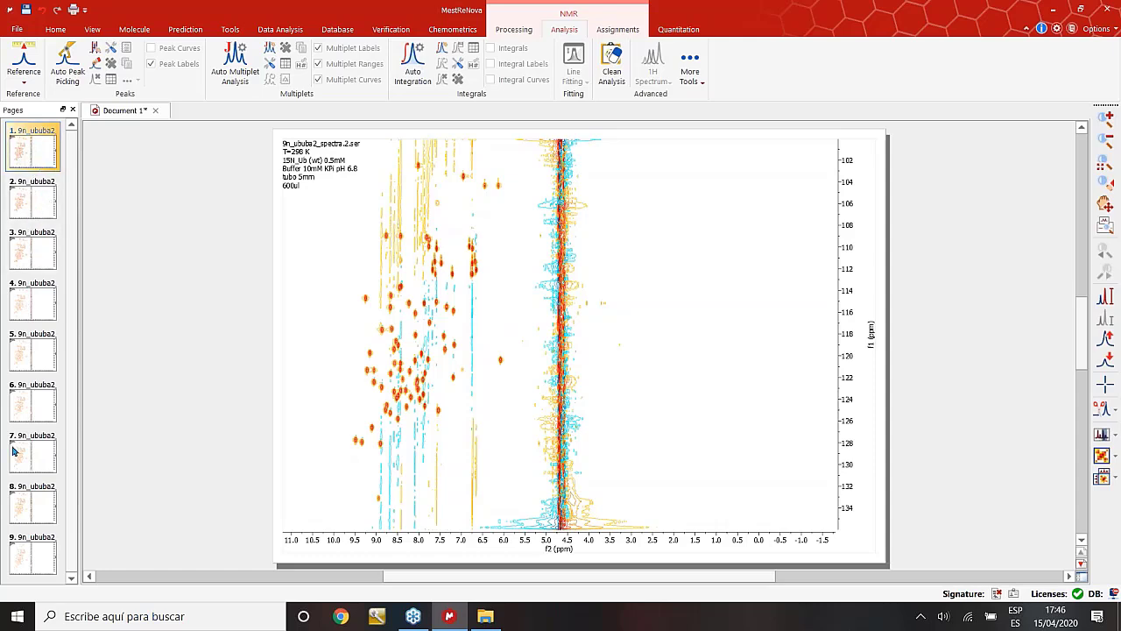
# Select all nine spectrum pages and superimpose them with Stacked > Superimpose Items.
pyautogui.rightClick(32, 156)
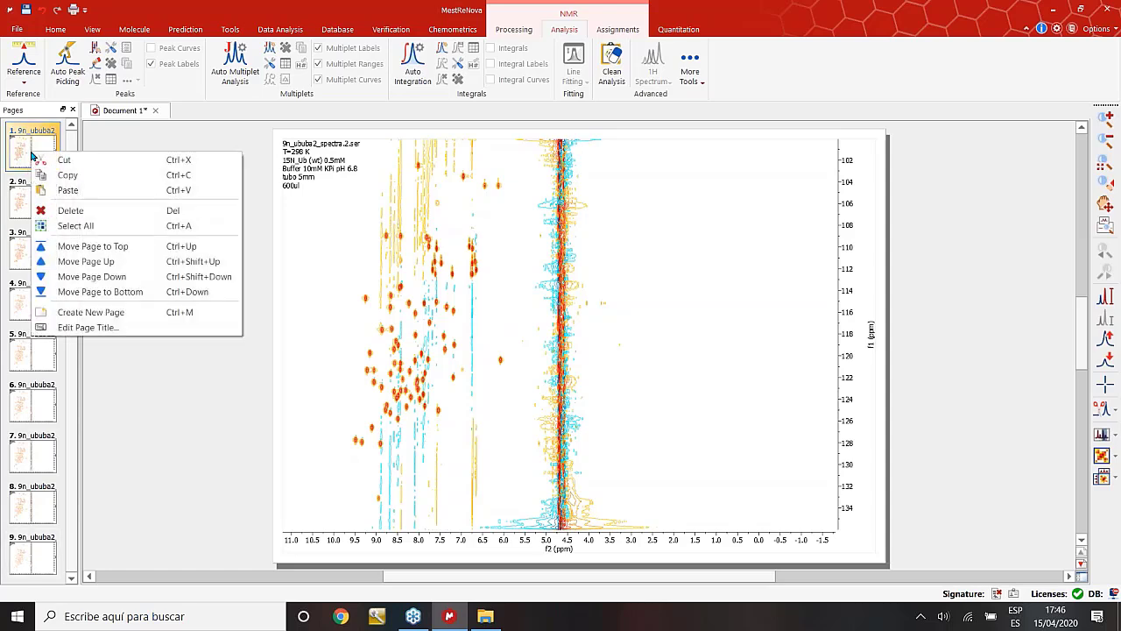
pyautogui.click(86, 227)
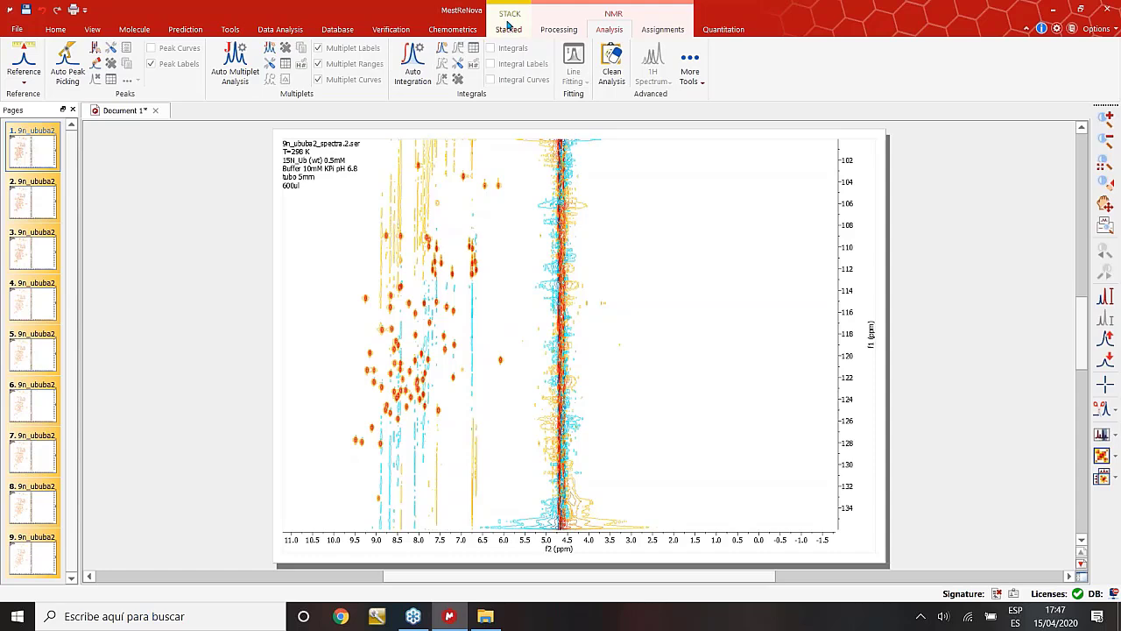
pyautogui.click(508, 27)
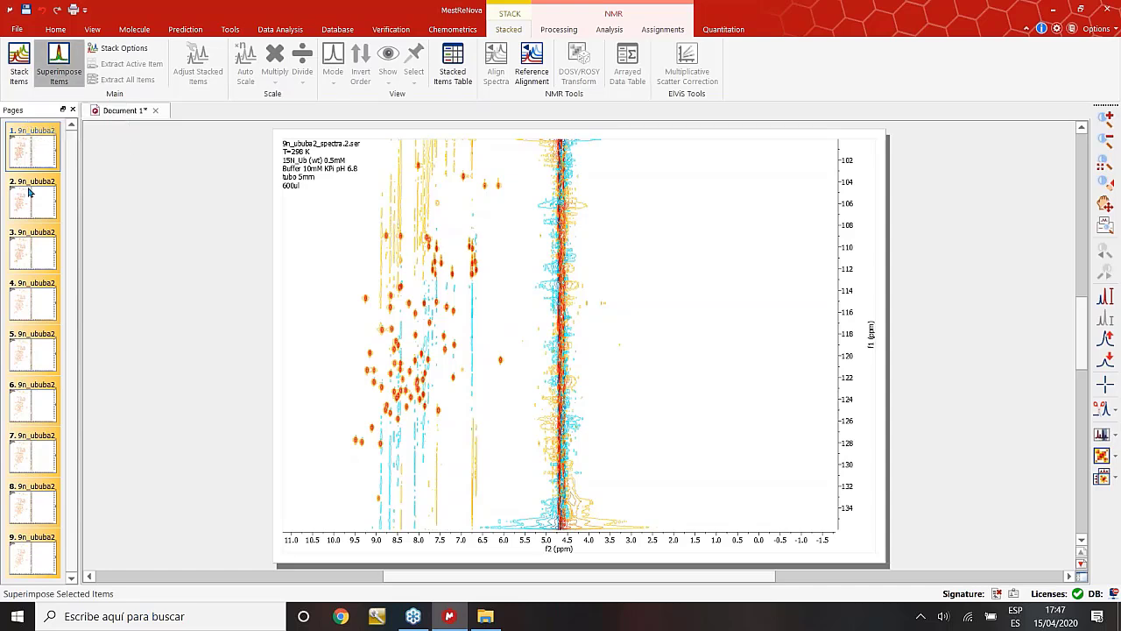
pyautogui.click(35, 506)
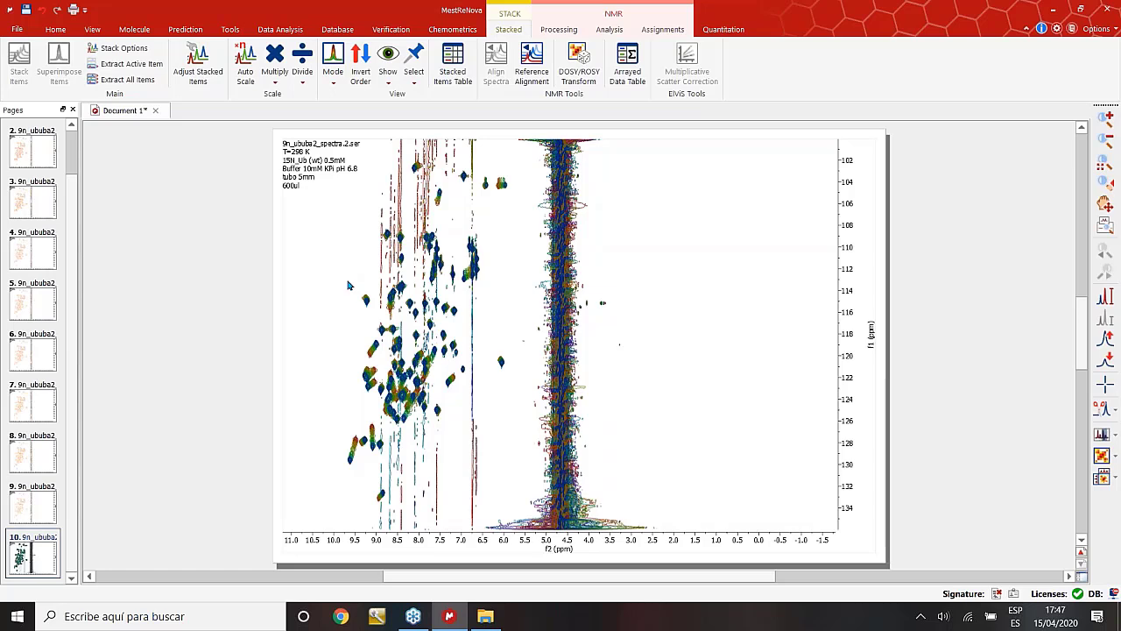
# On the new page 10, raise the contour level and zoom onto the amide peaks, then return to page 1.
pyautogui.click(26, 552)
pyautogui.click(333, 369)
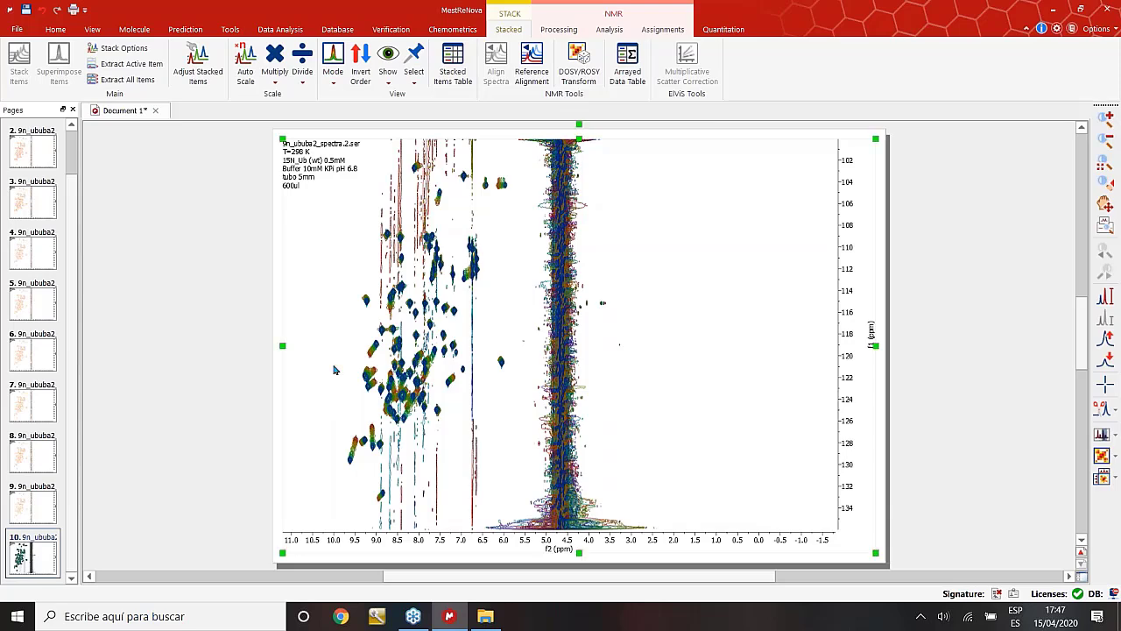
pyautogui.scroll(-3, 334, 370)
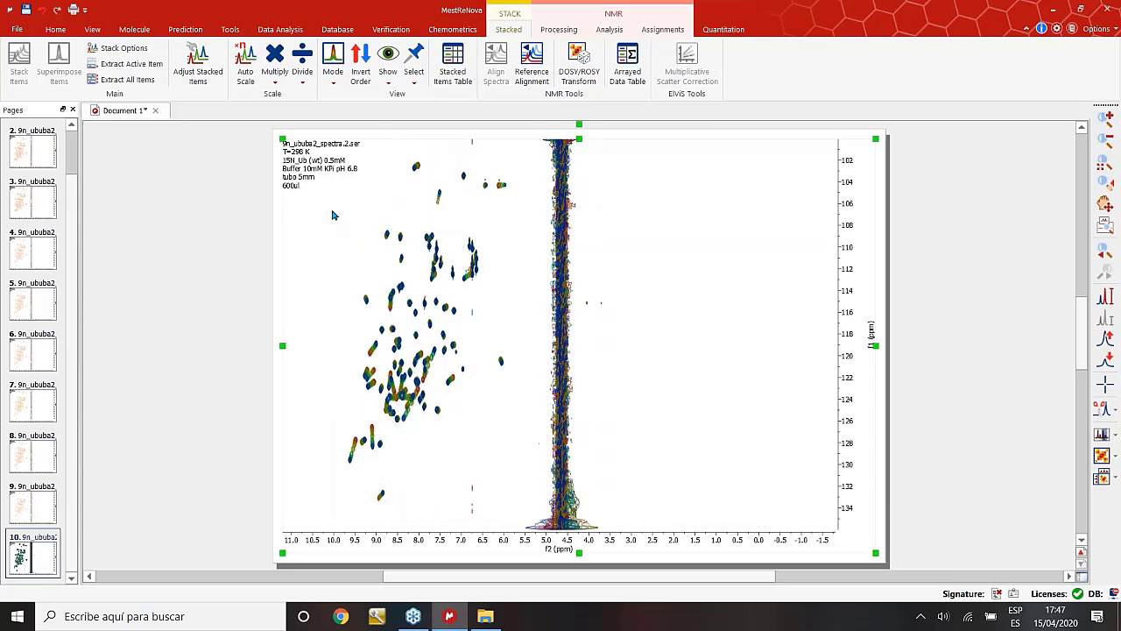
pyautogui.press('z')
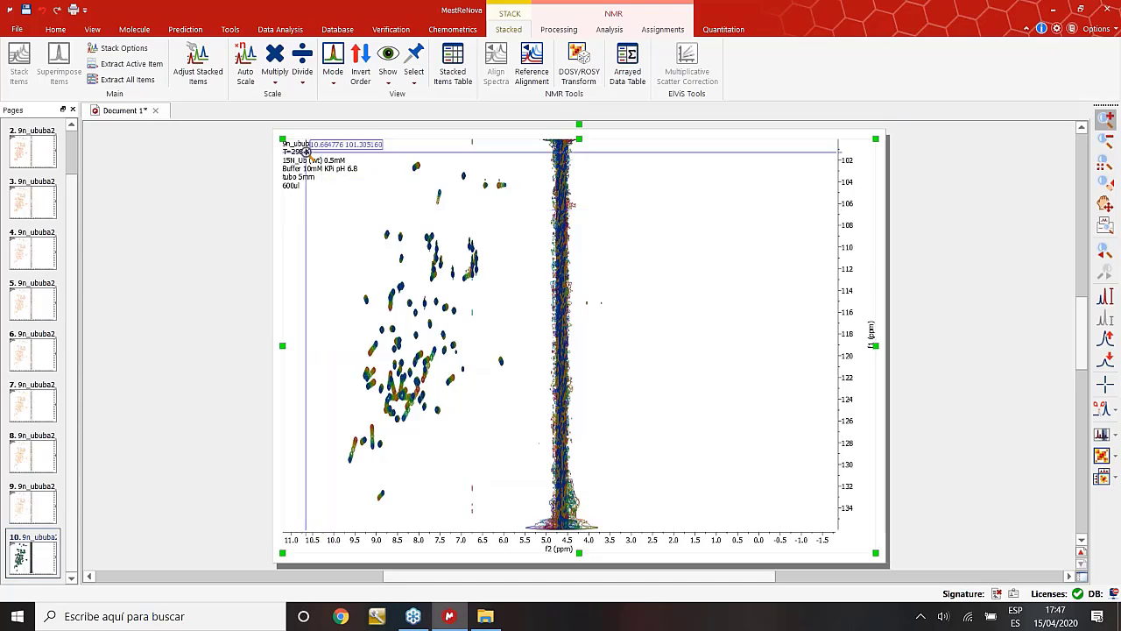
pyautogui.moveTo(302, 149); pyautogui.dragTo(531, 471)
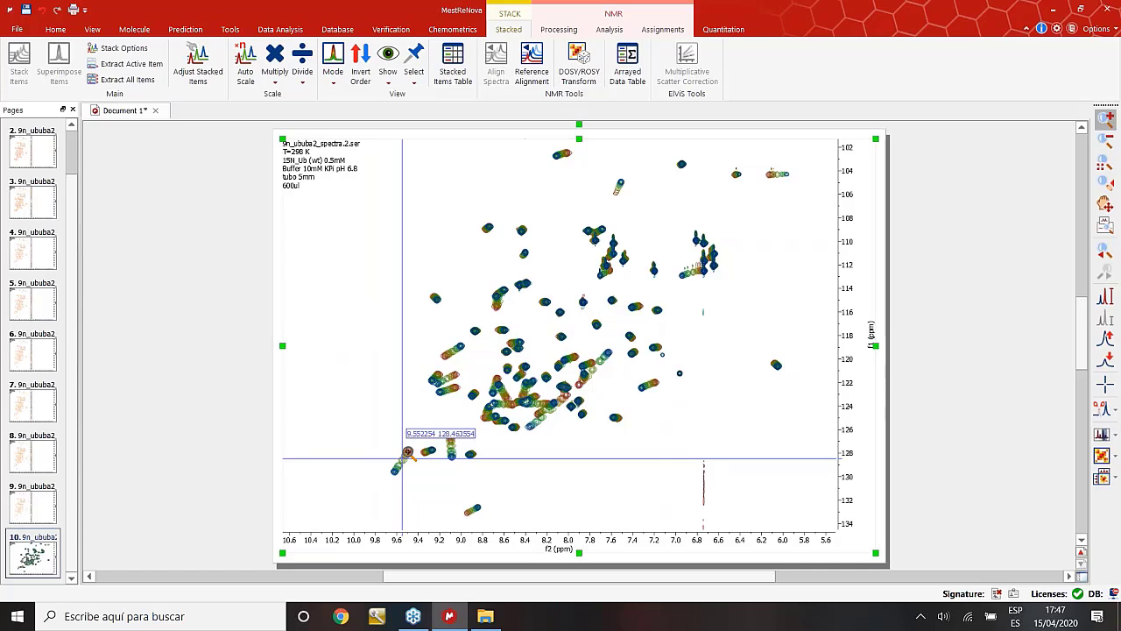
pyautogui.moveTo(347, 270); pyautogui.dragTo(679, 531)
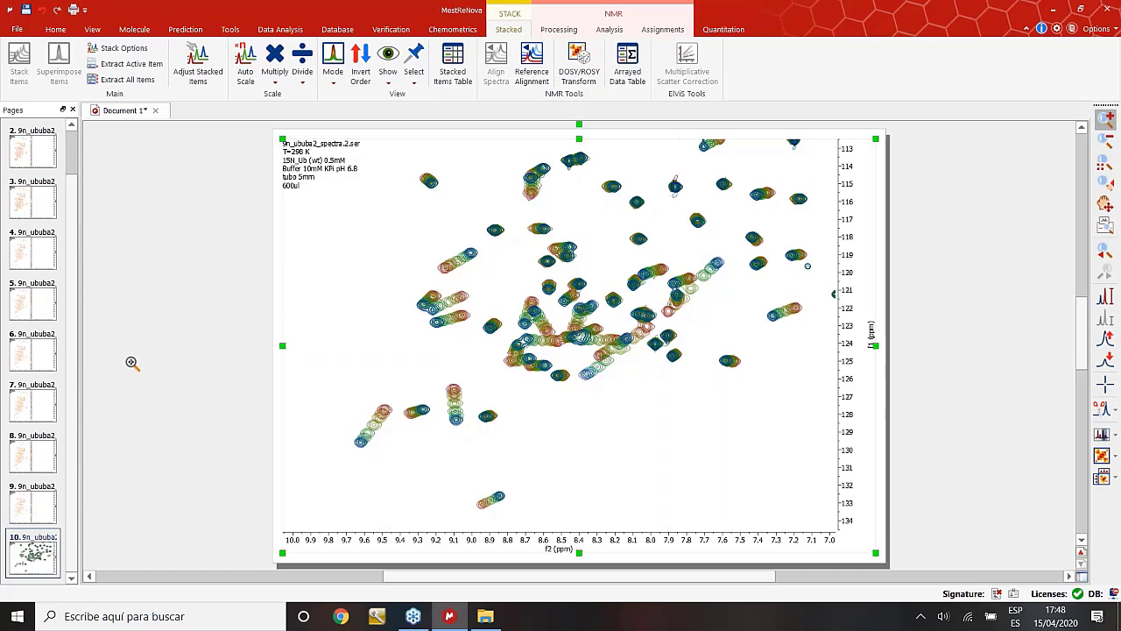
pyautogui.click(32, 149)
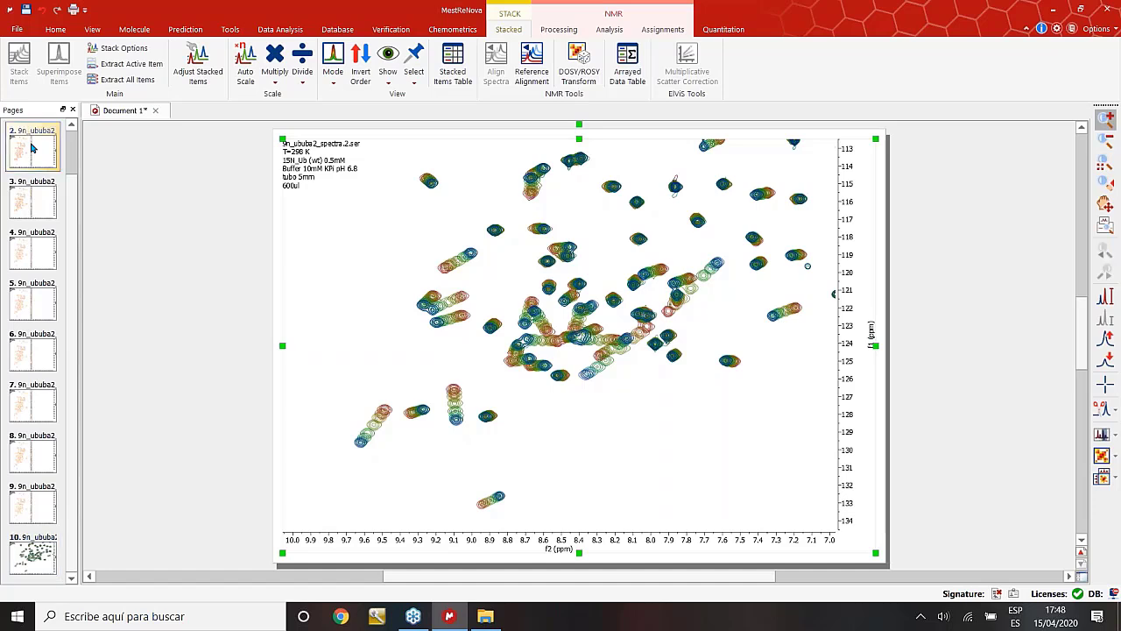
pyautogui.press('Up')
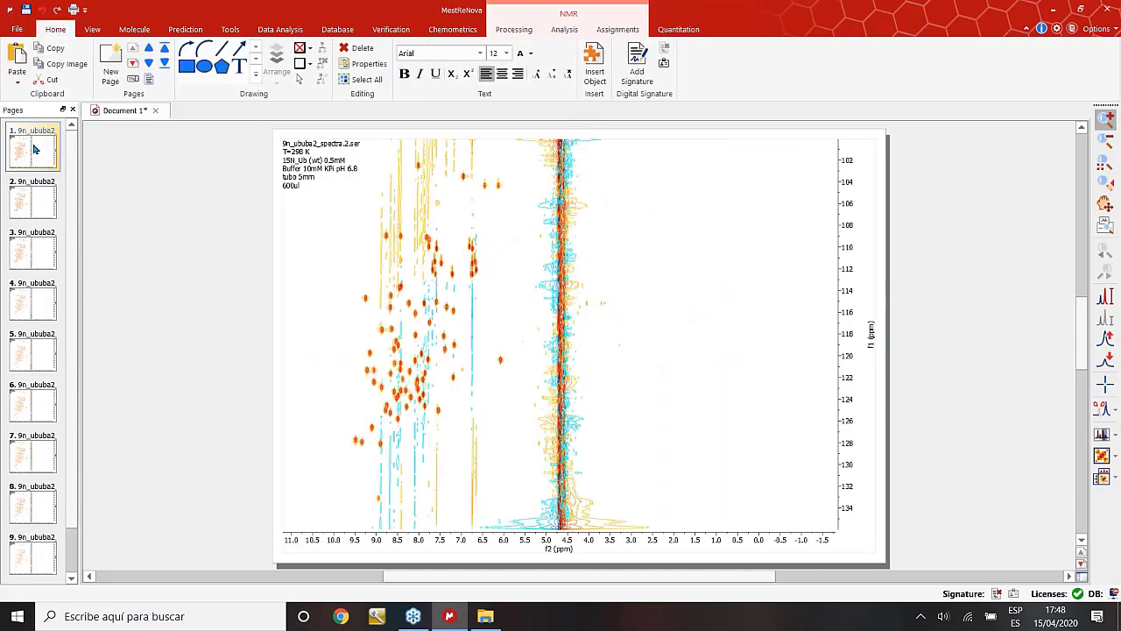
# Reselect all spectrum pages and display the superimposed page 10.
pyautogui.rightClick(30, 154)
pyautogui.hotkey('ctrl', 'a')
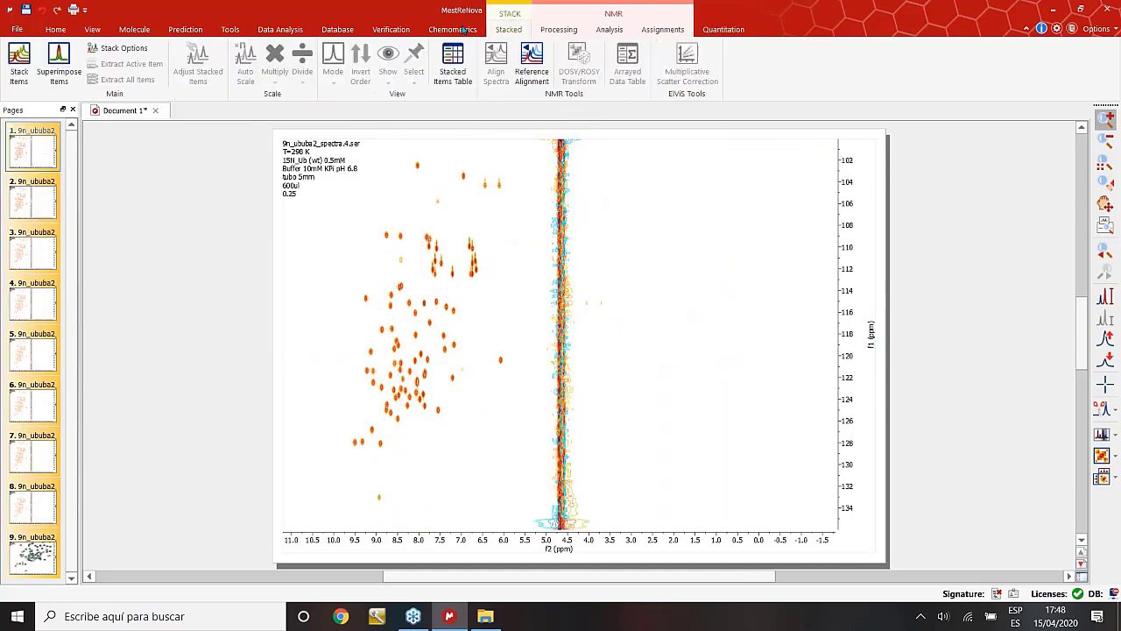
pyautogui.click(39, 555)
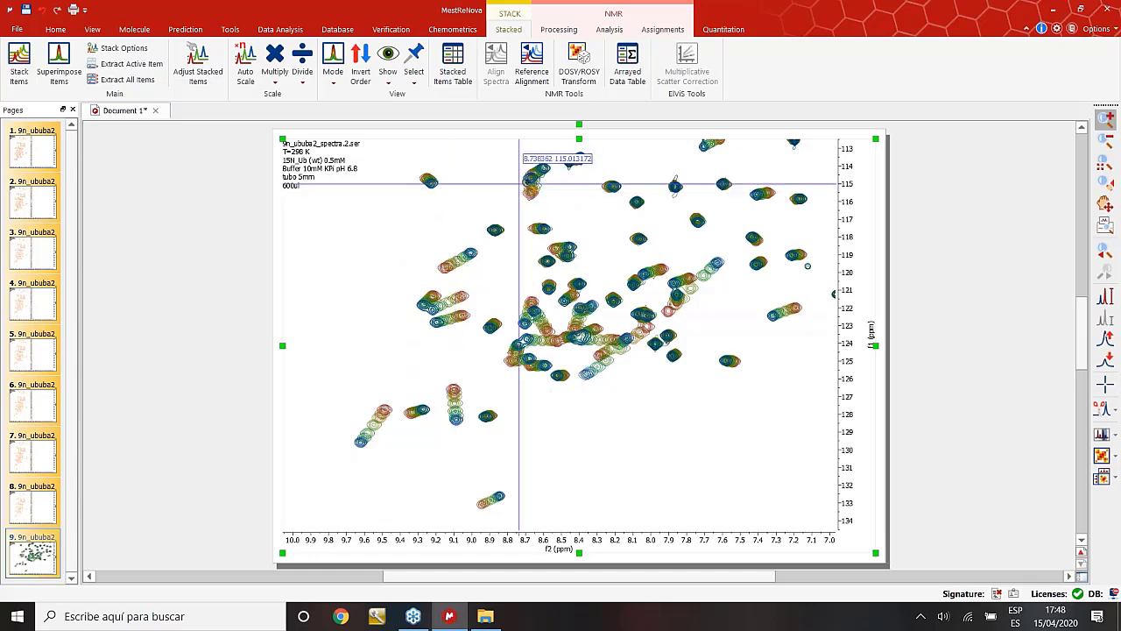
# Create a new blank document from the File menu.
pyautogui.click(15, 30)
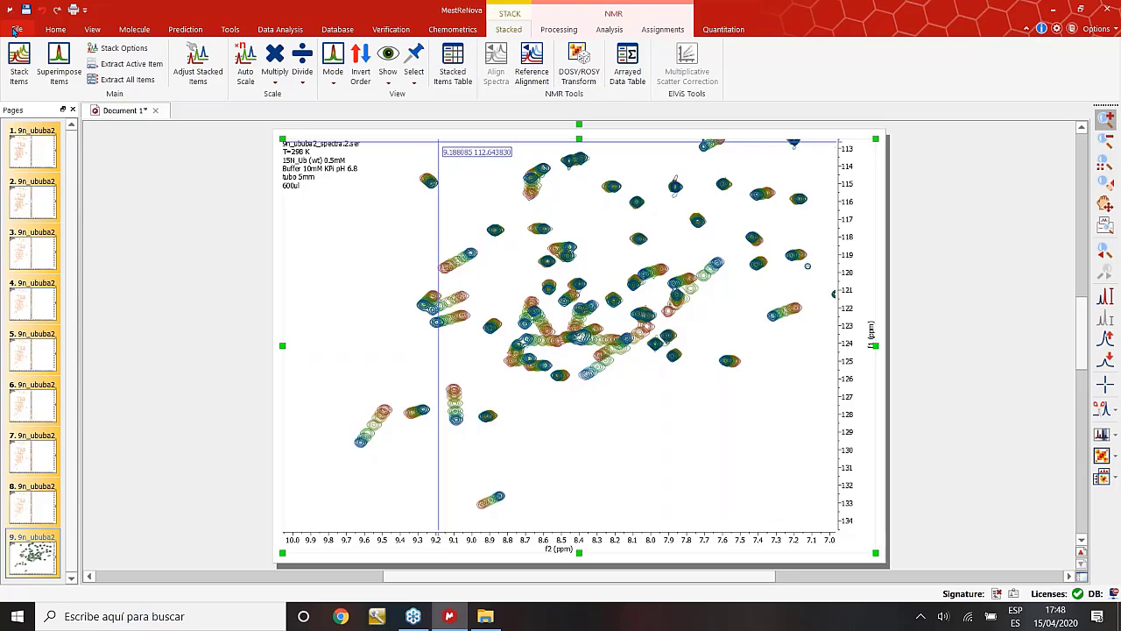
pyautogui.click(16, 29)
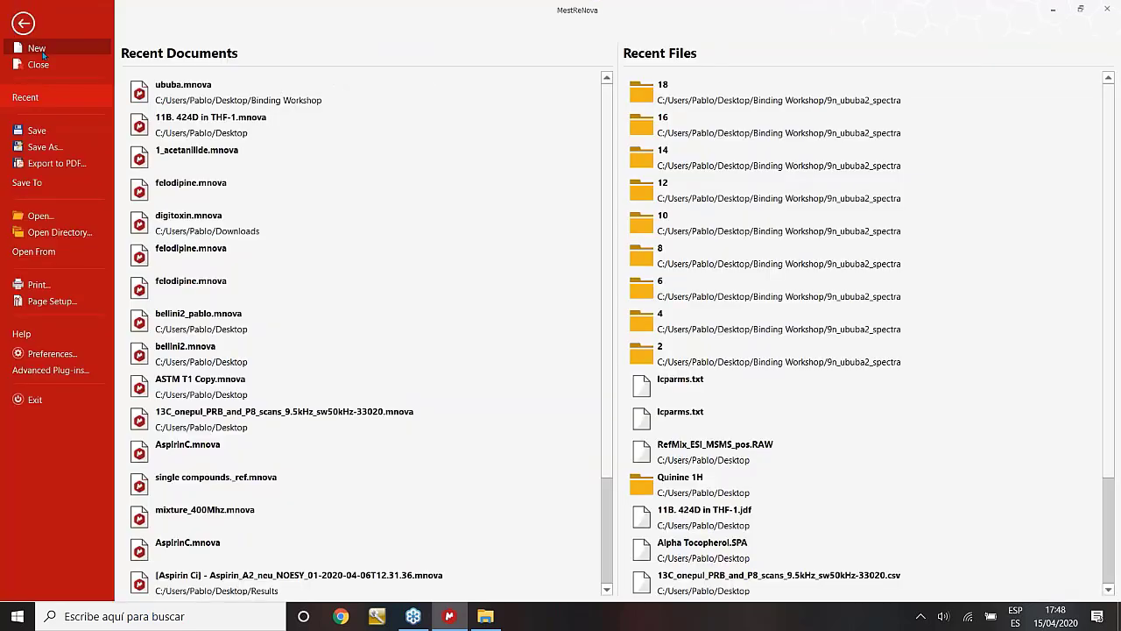
pyautogui.click(42, 51)
pyautogui.click(35, 50)
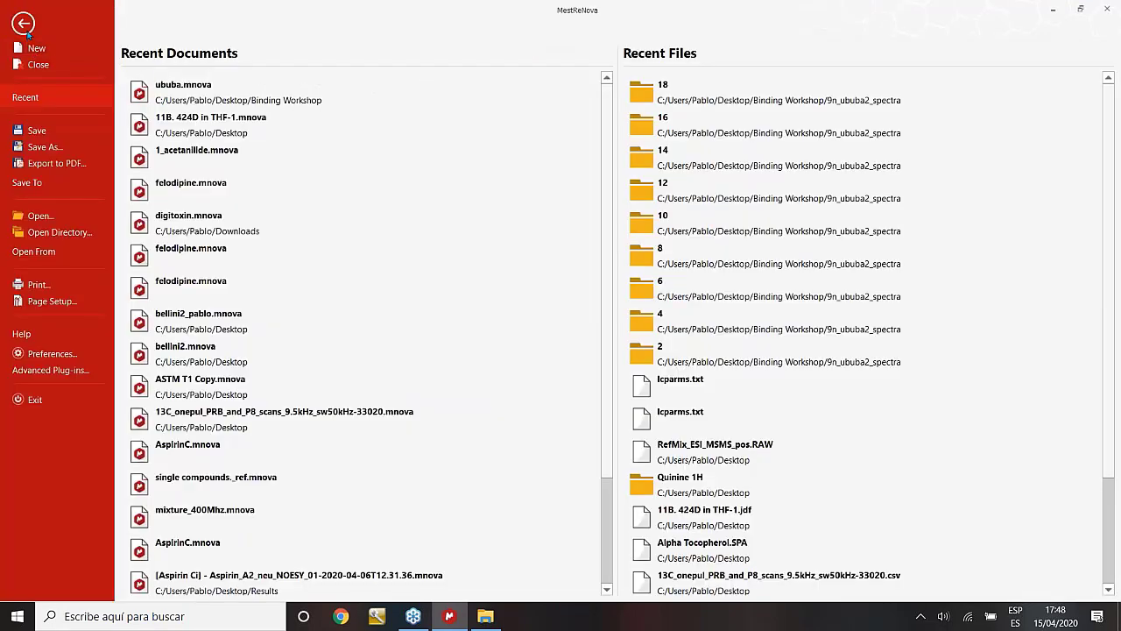
# Return to the blank Document 2 and list the Tools Import options.
pyautogui.click(25, 27)
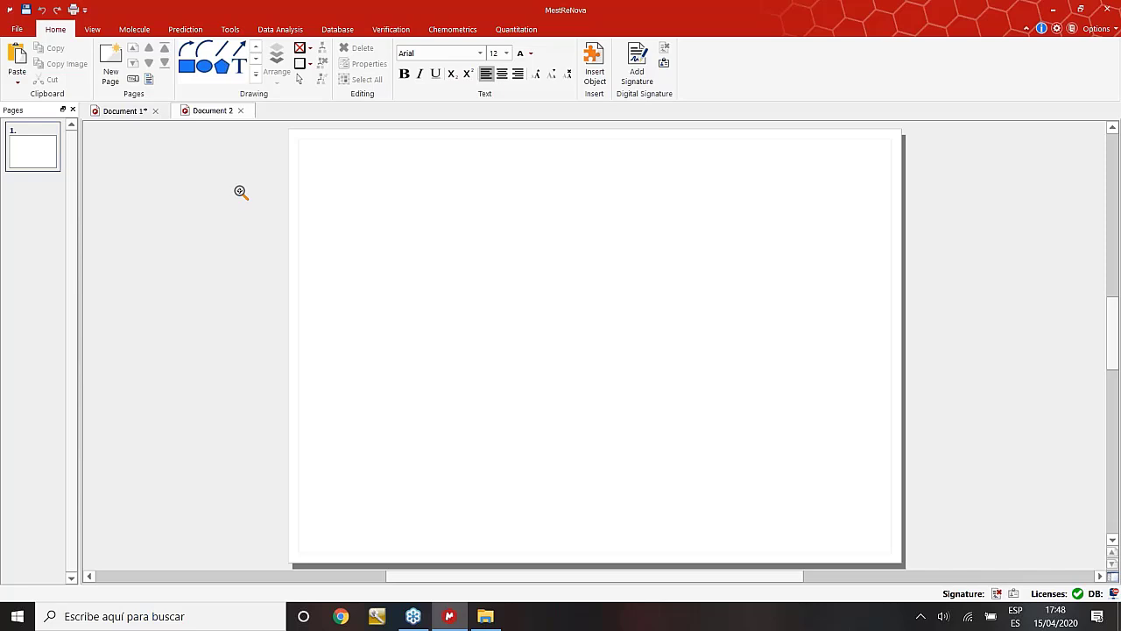
pyautogui.click(231, 31)
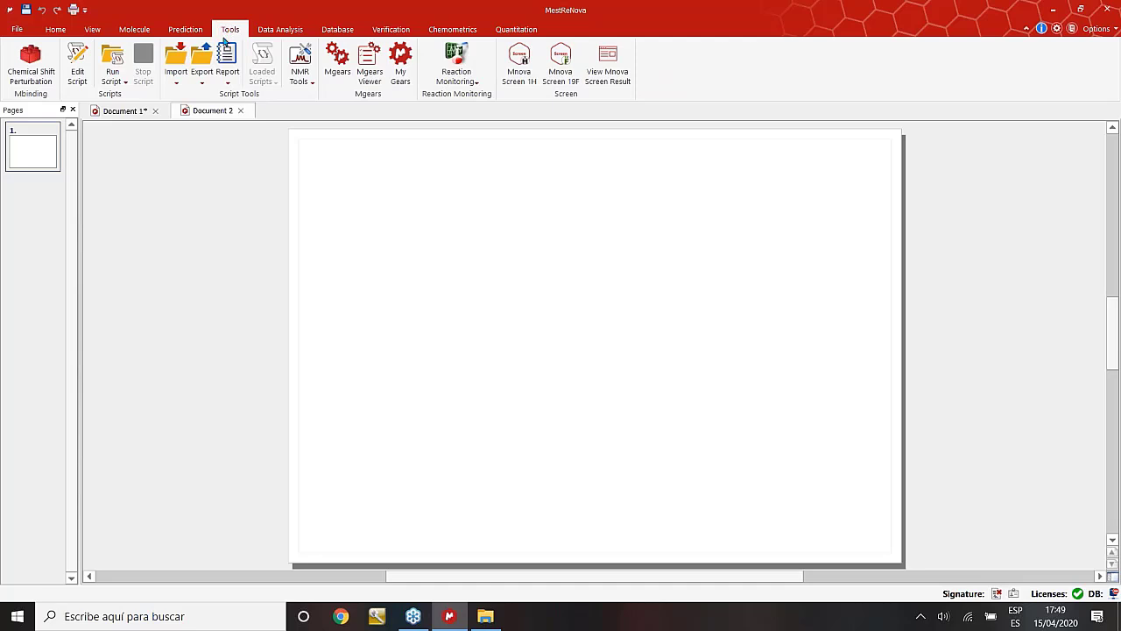
pyautogui.click(174, 79)
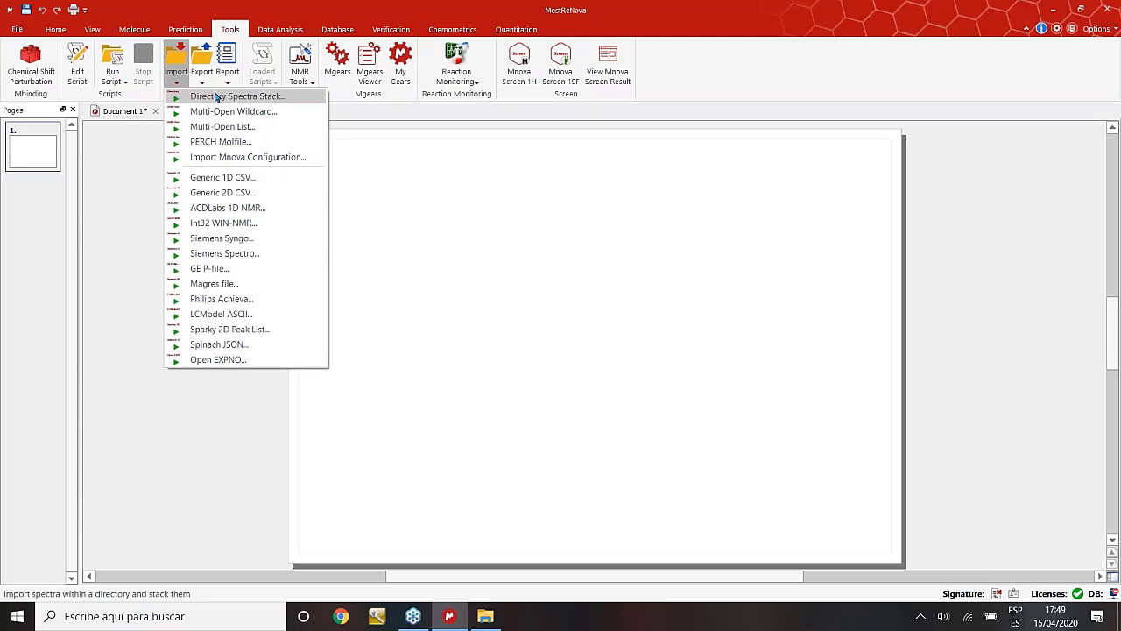
# Start a Directory Spectra Stack import with Data Folder set to Binding Workshop\9n_ububa2_spectra.
pyautogui.click(274, 101)
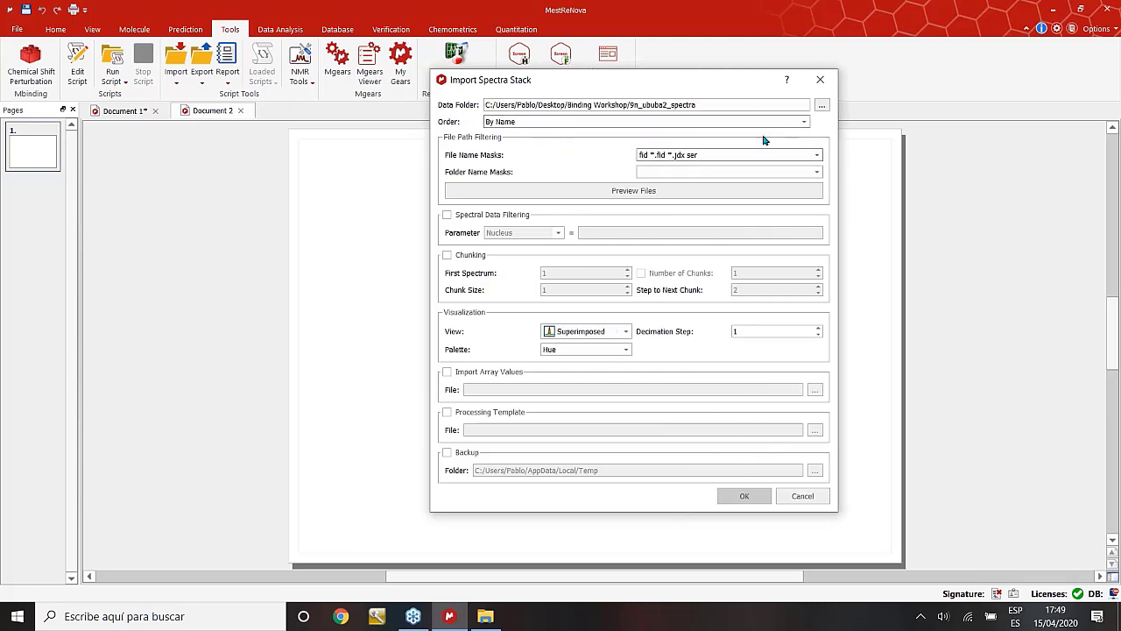
pyautogui.click(489, 106)
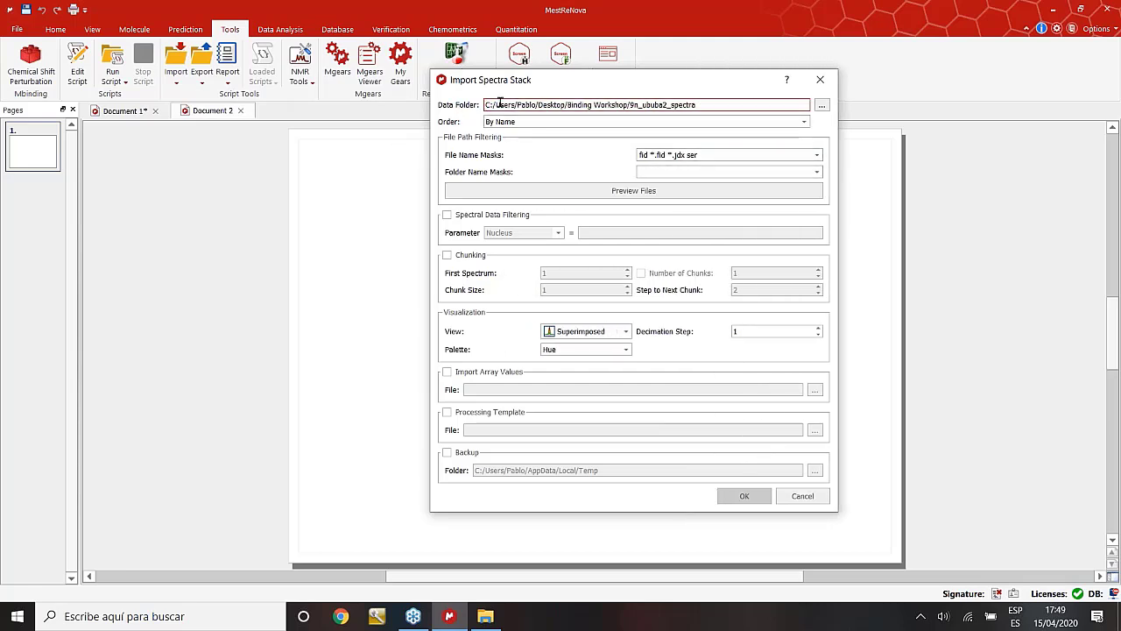
pyautogui.click(823, 106)
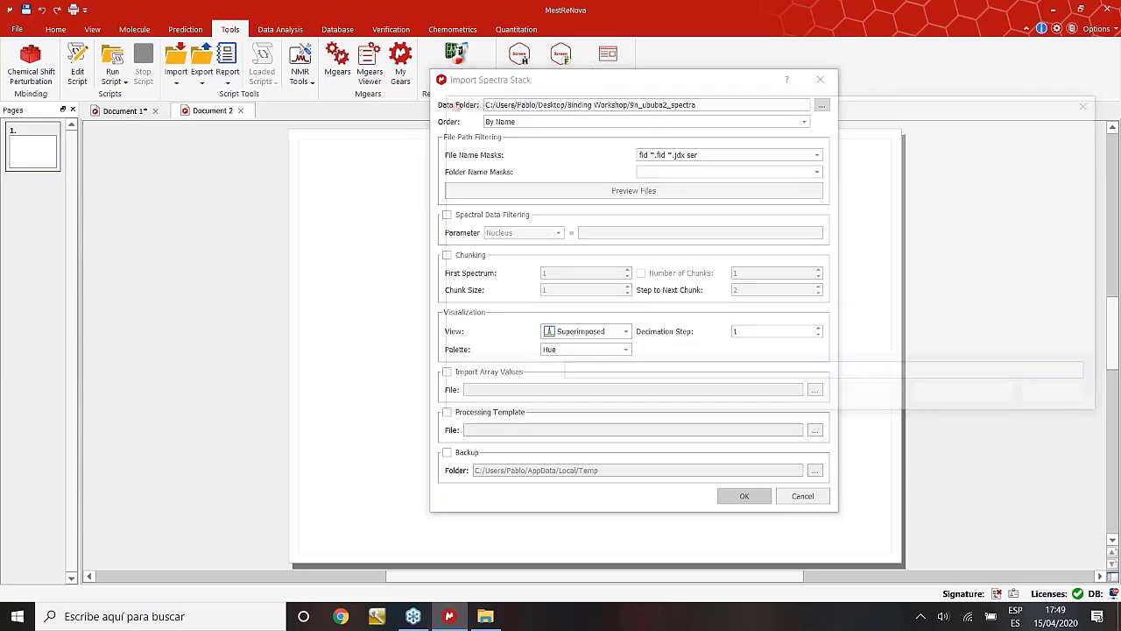
pyautogui.click(621, 125)
pyautogui.doubleClick(623, 236)
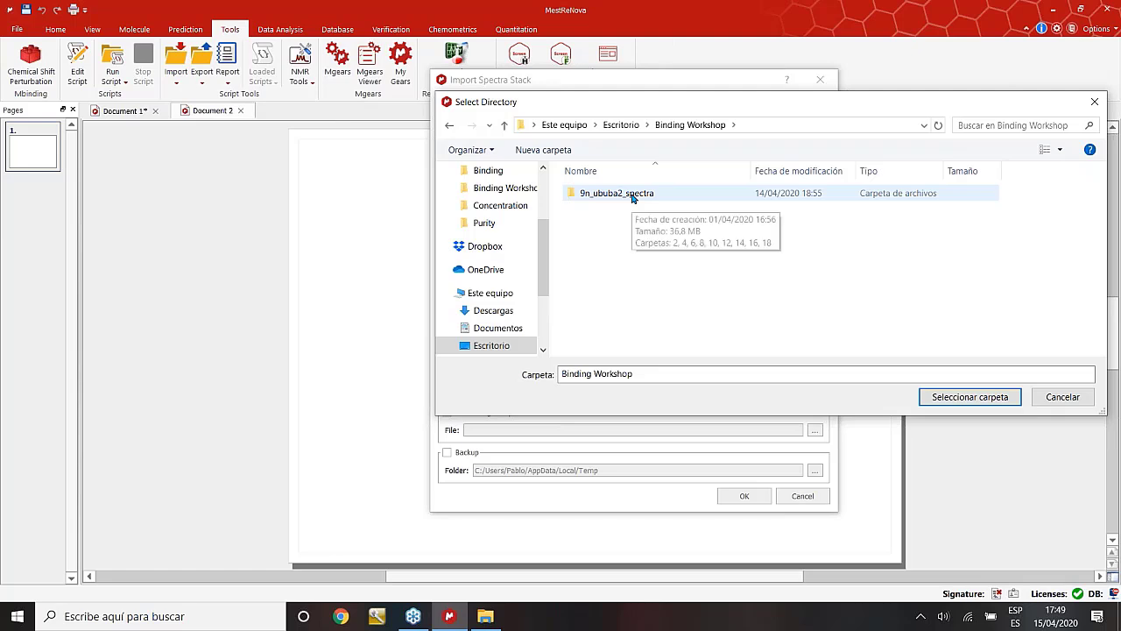
pyautogui.click(630, 200)
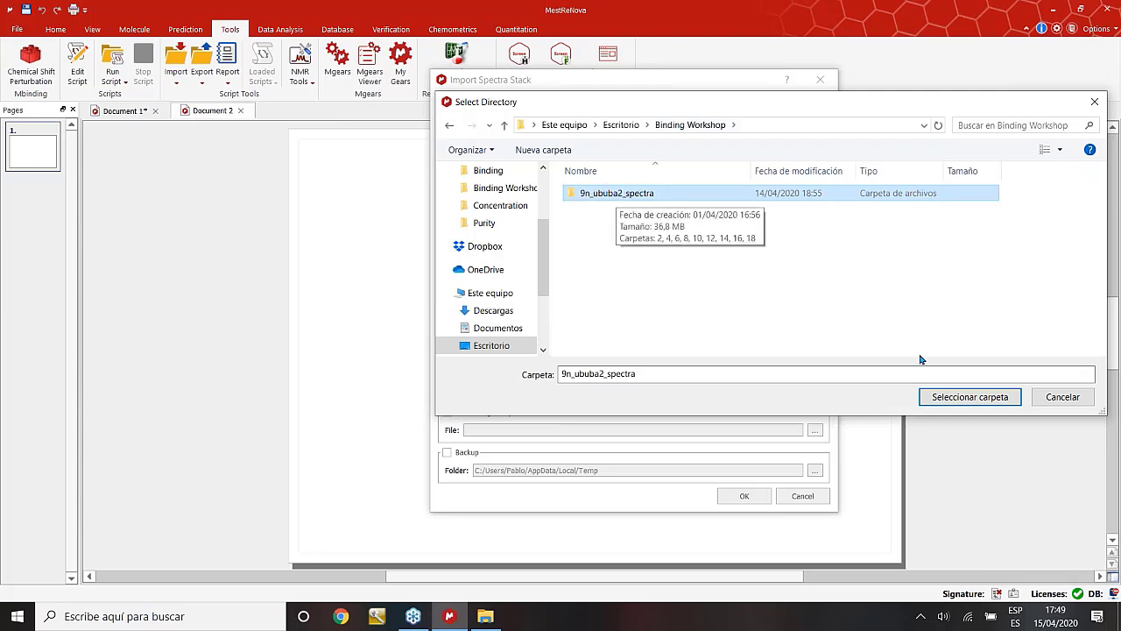
pyautogui.click(970, 397)
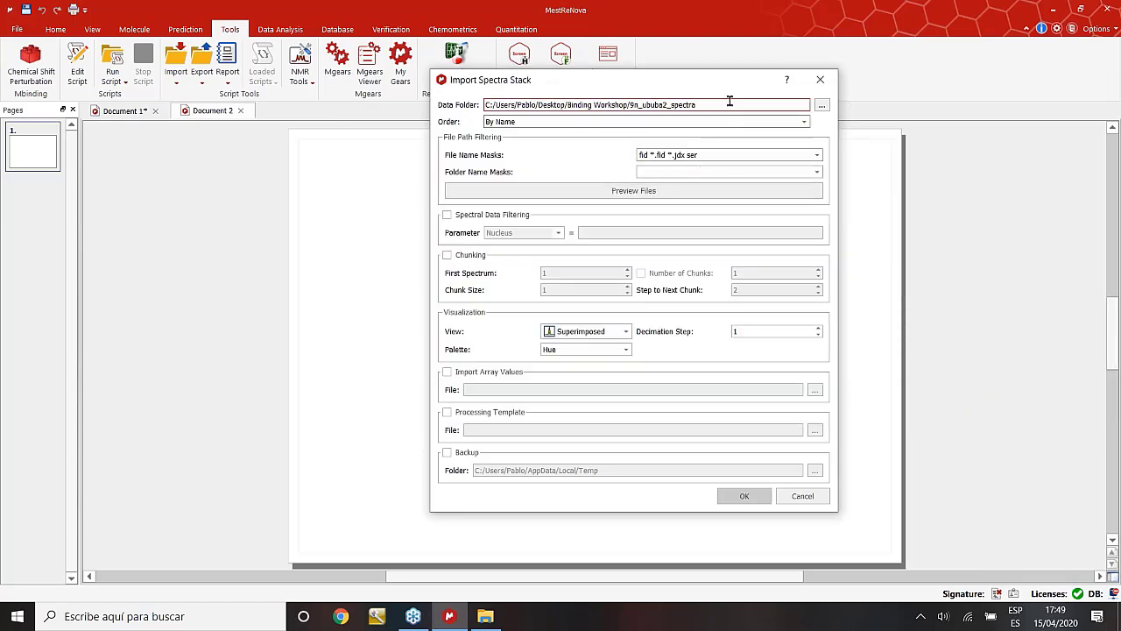
pyautogui.moveTo(728, 104); pyautogui.dragTo(485, 104)
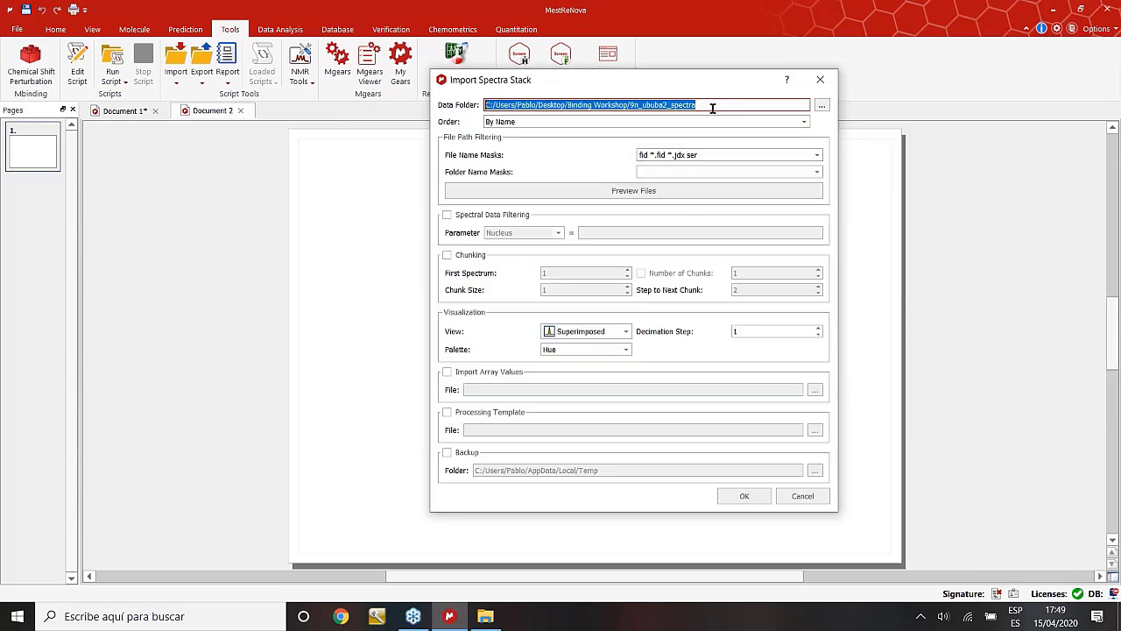
# Set the File Name Mask to the 'fid *.fid *.jdx ser' preset.
pyautogui.doubleClick(700, 154)
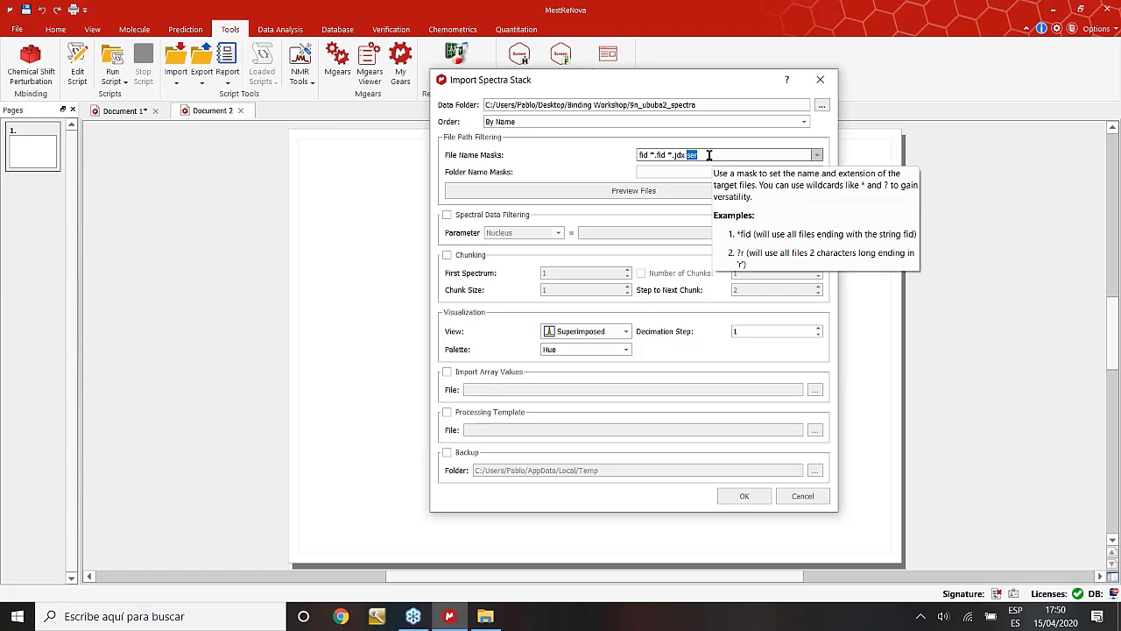
pyautogui.click(817, 156)
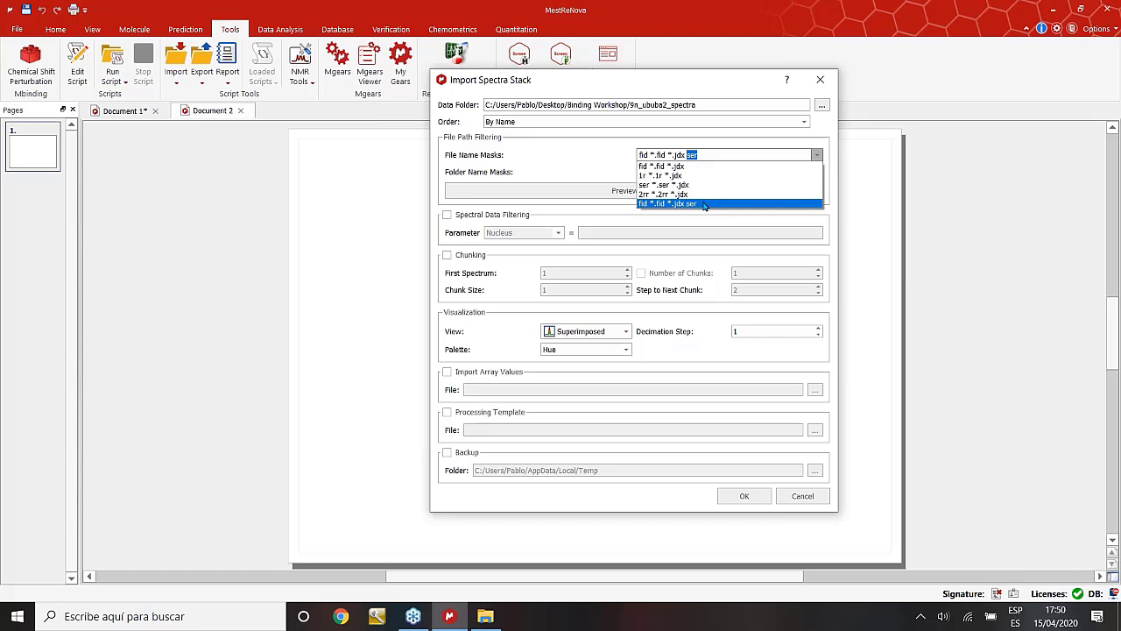
pyautogui.click(704, 204)
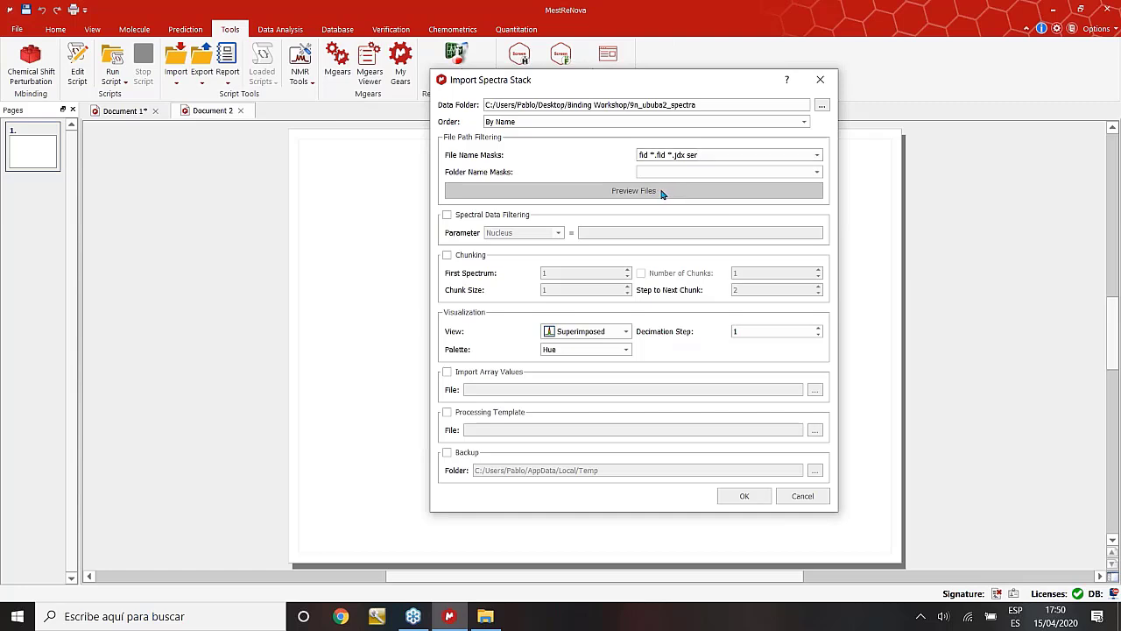
# Preview the matching spectrum files and confirm ser is in the File Name Masks.
pyautogui.click(662, 192)
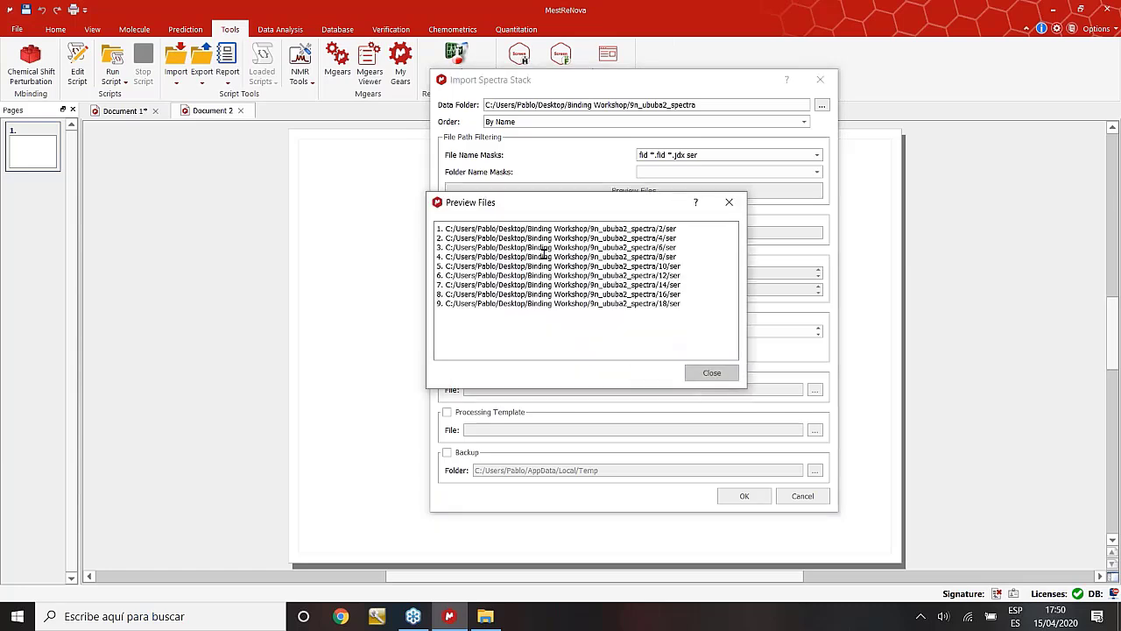
pyautogui.click(713, 373)
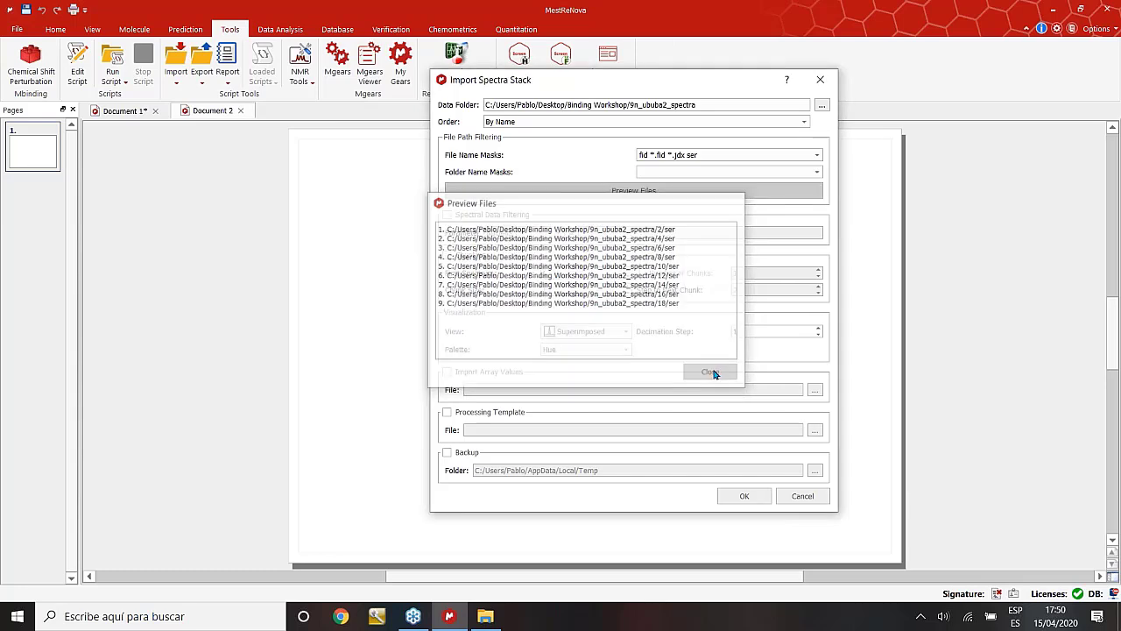
pyautogui.moveTo(699, 105); pyautogui.dragTo(481, 106)
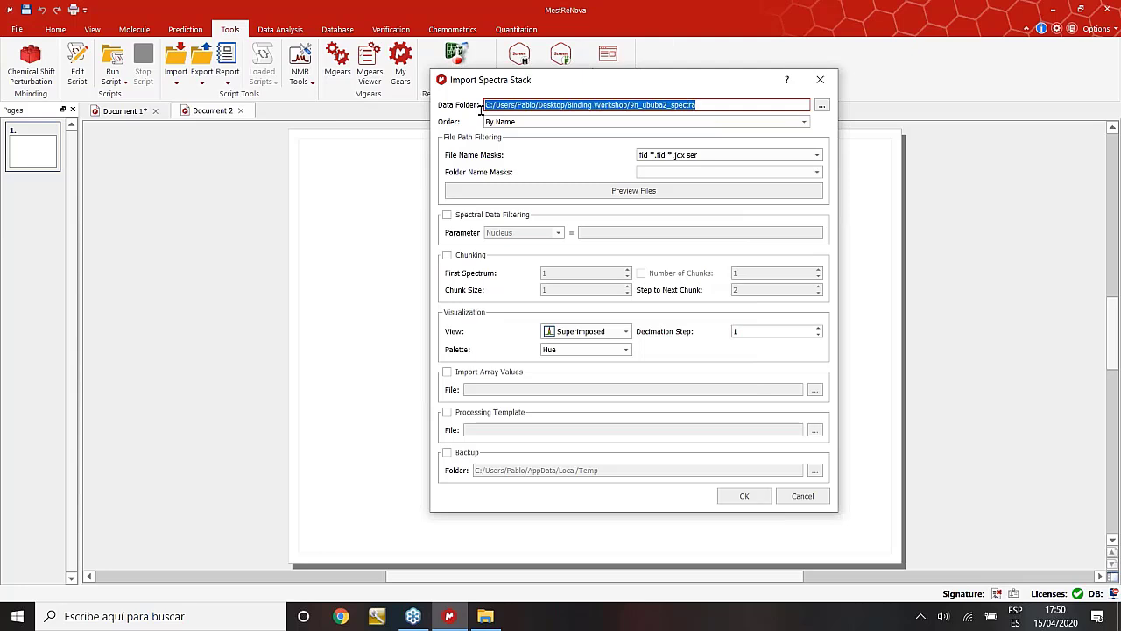
pyautogui.doubleClick(709, 155)
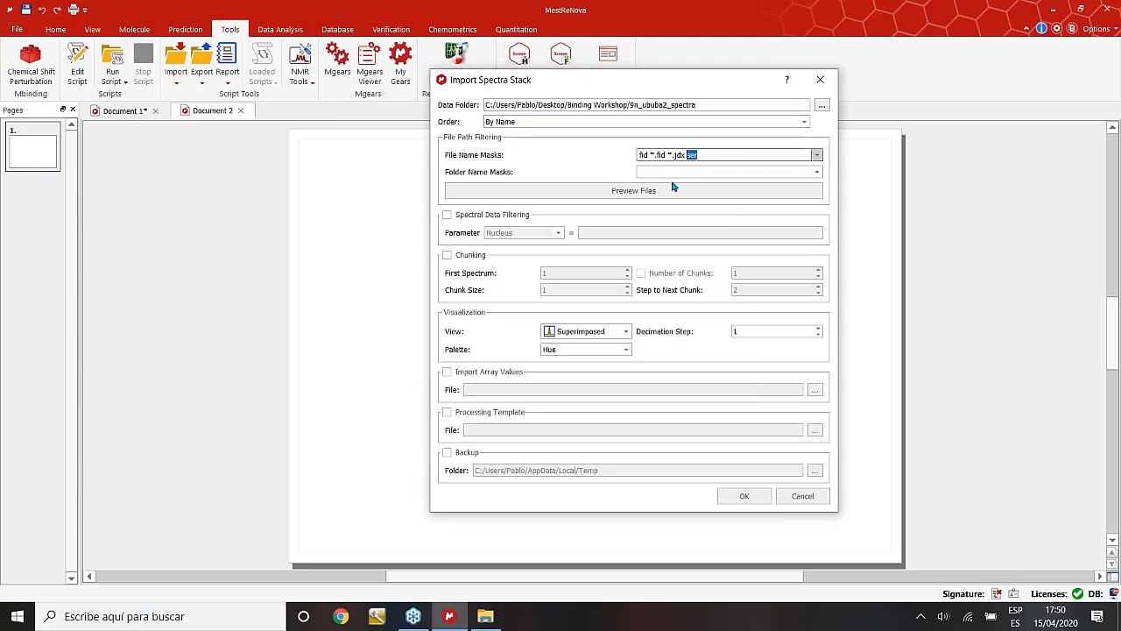
pyautogui.moveTo(694, 173)
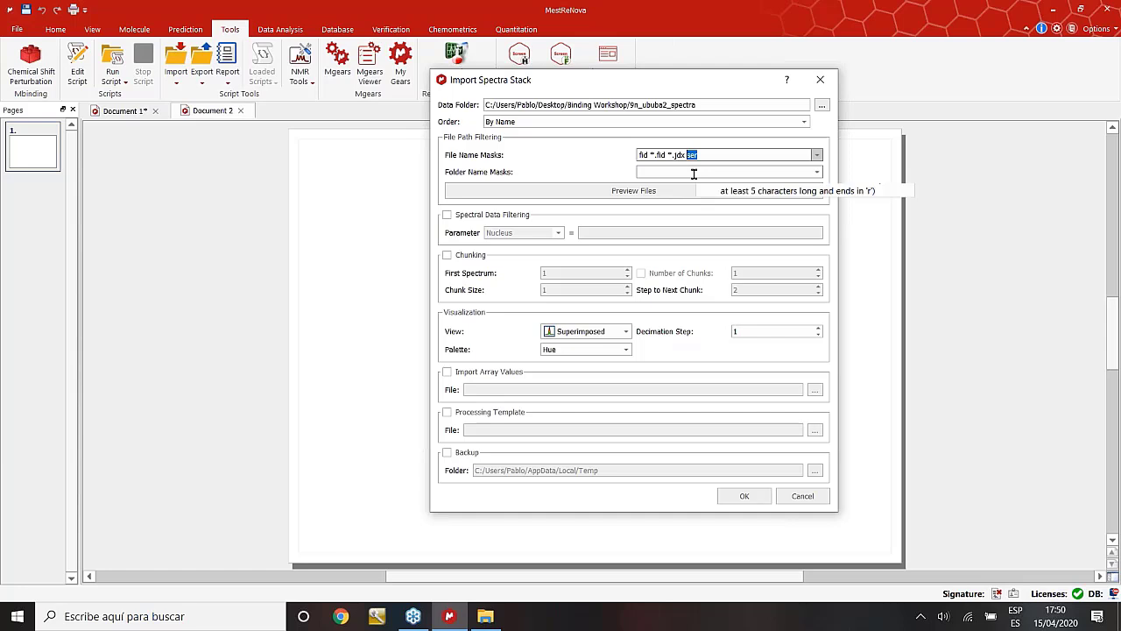
pyautogui.moveTo(717, 153)
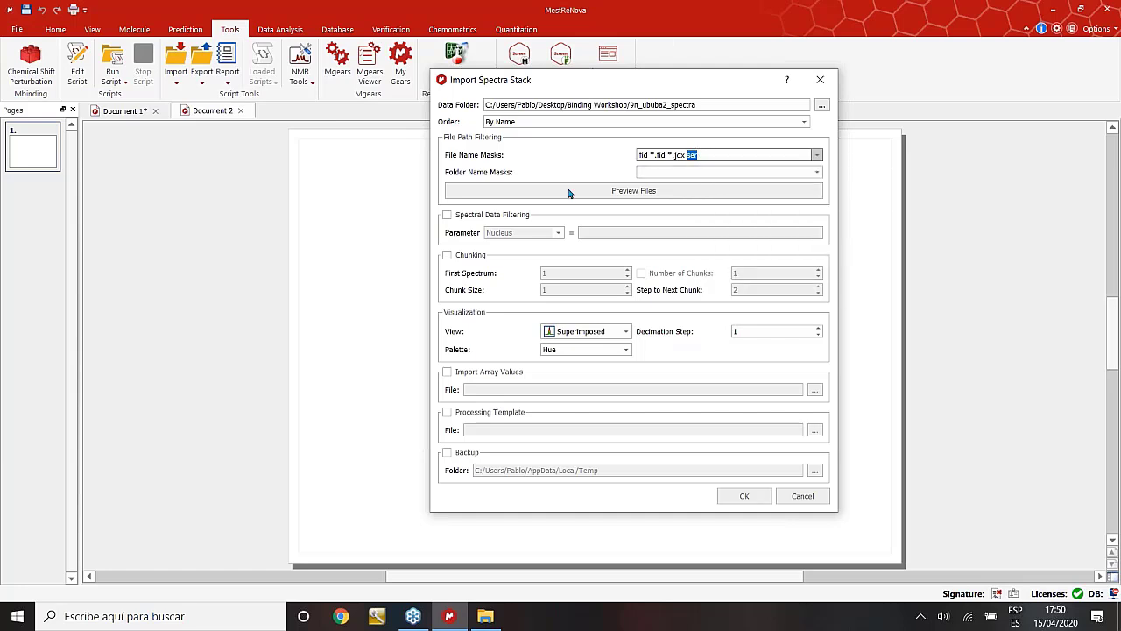
# Keep the stack View as Superimposed and the Palette as Hue.
pyautogui.click(626, 332)
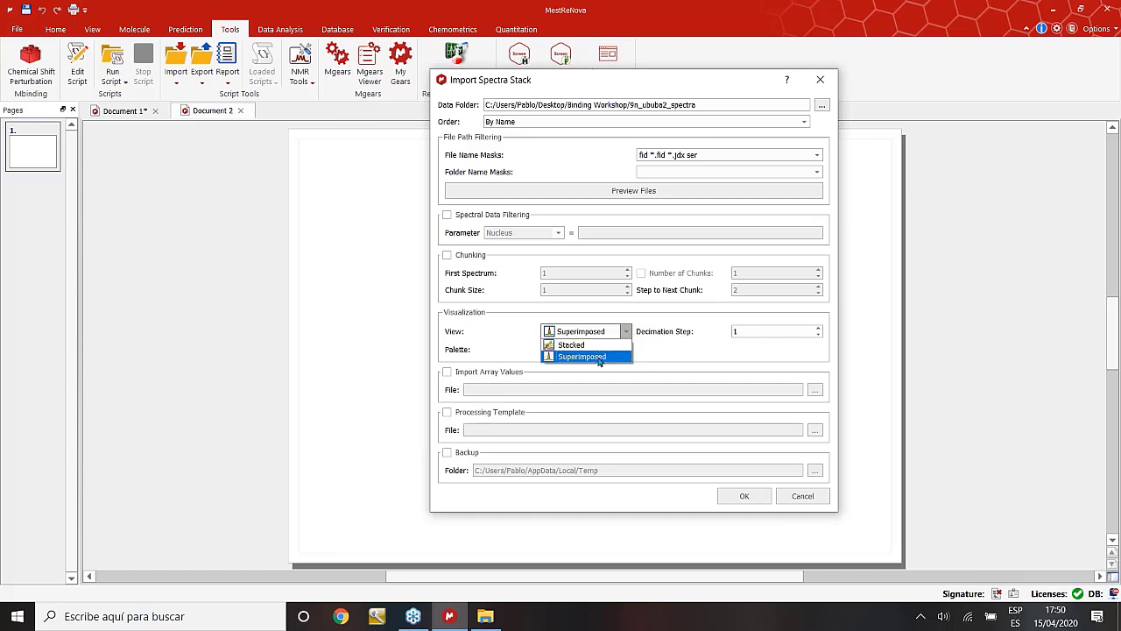
pyautogui.click(601, 358)
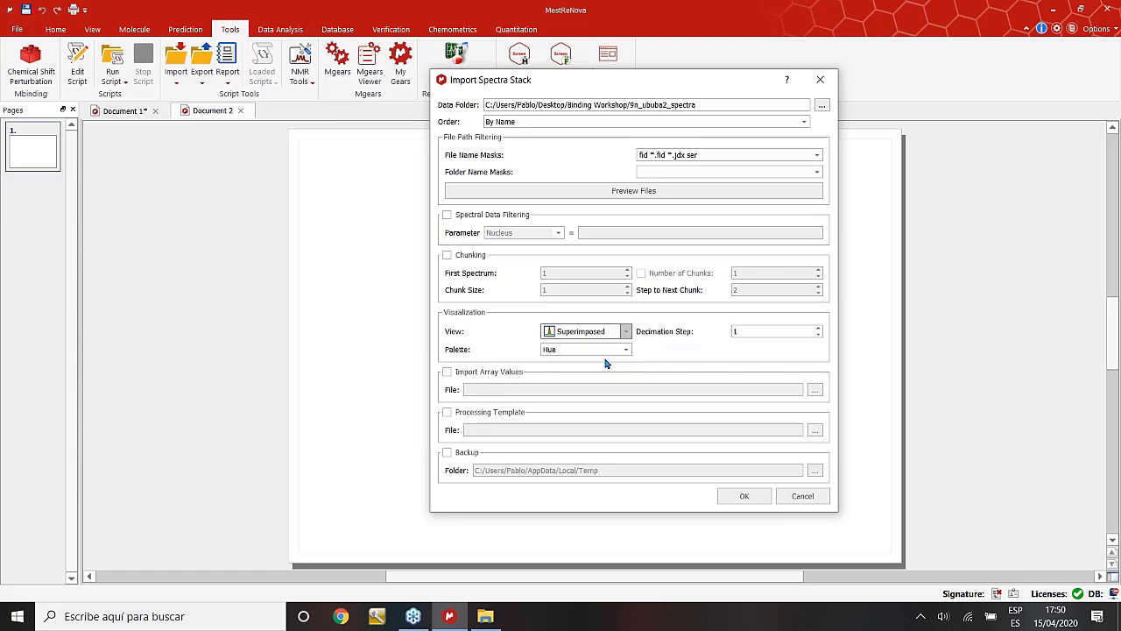
pyautogui.click(625, 350)
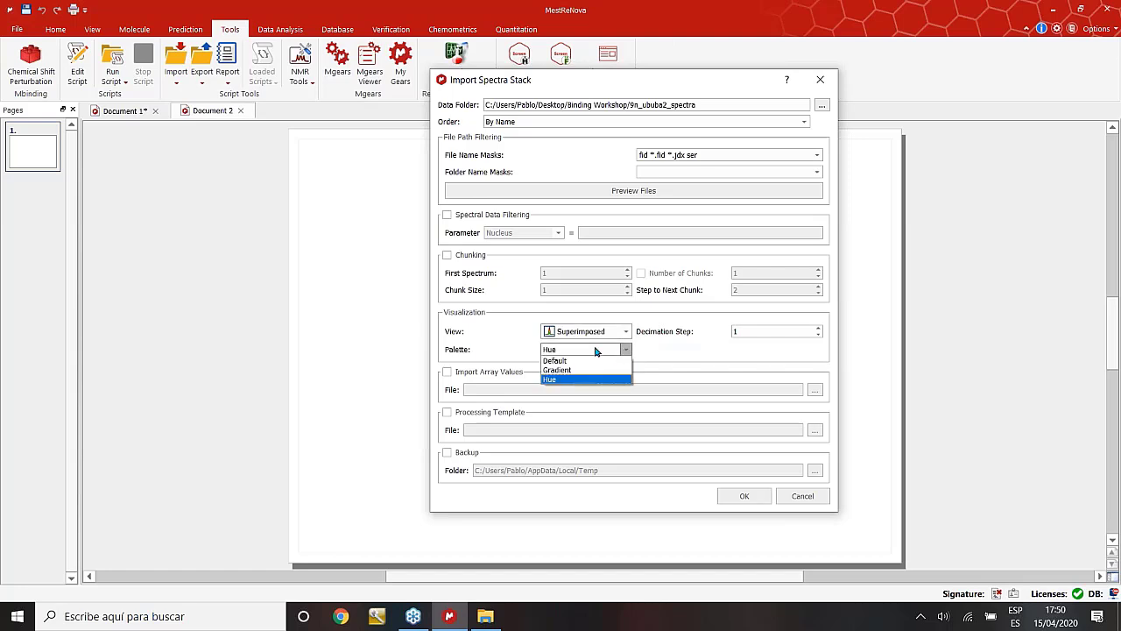
pyautogui.click(565, 380)
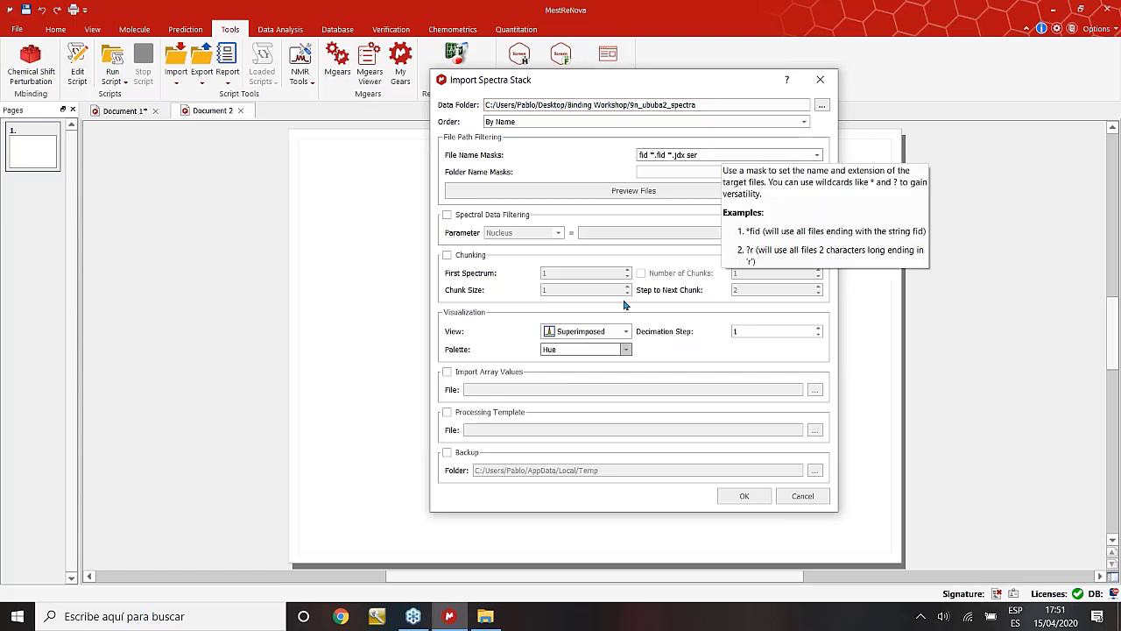
# Import the 9n_ububa2 stack into Document 2 and raise the contour threshold to clear noise.
pyautogui.click(742, 497)
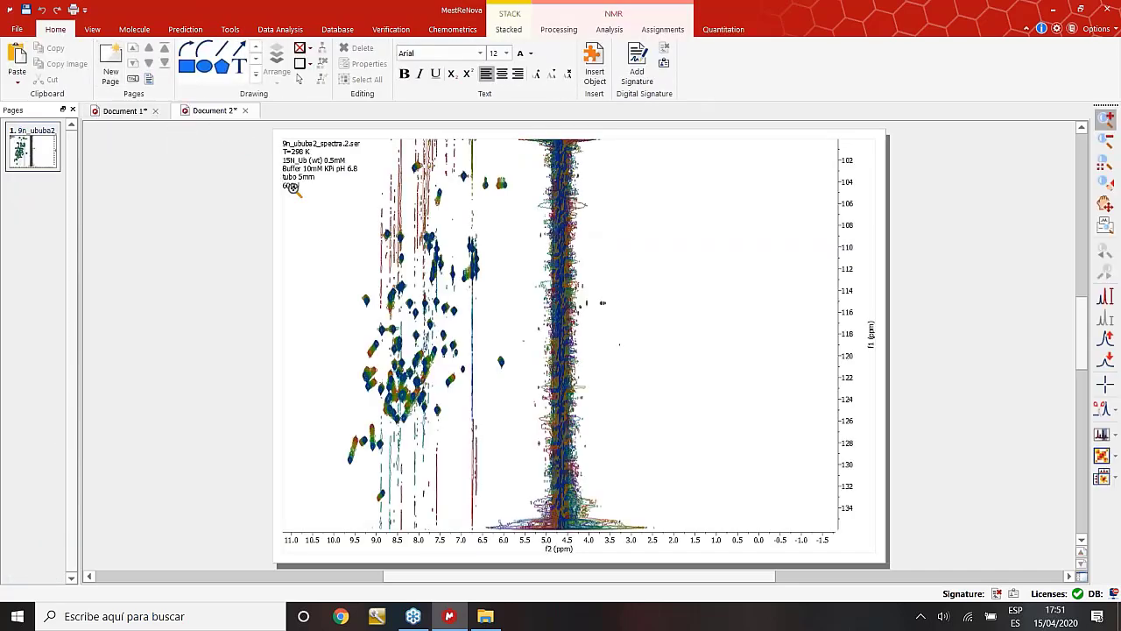
pyautogui.moveTo(293, 189); pyautogui.dragTo(312, 195)
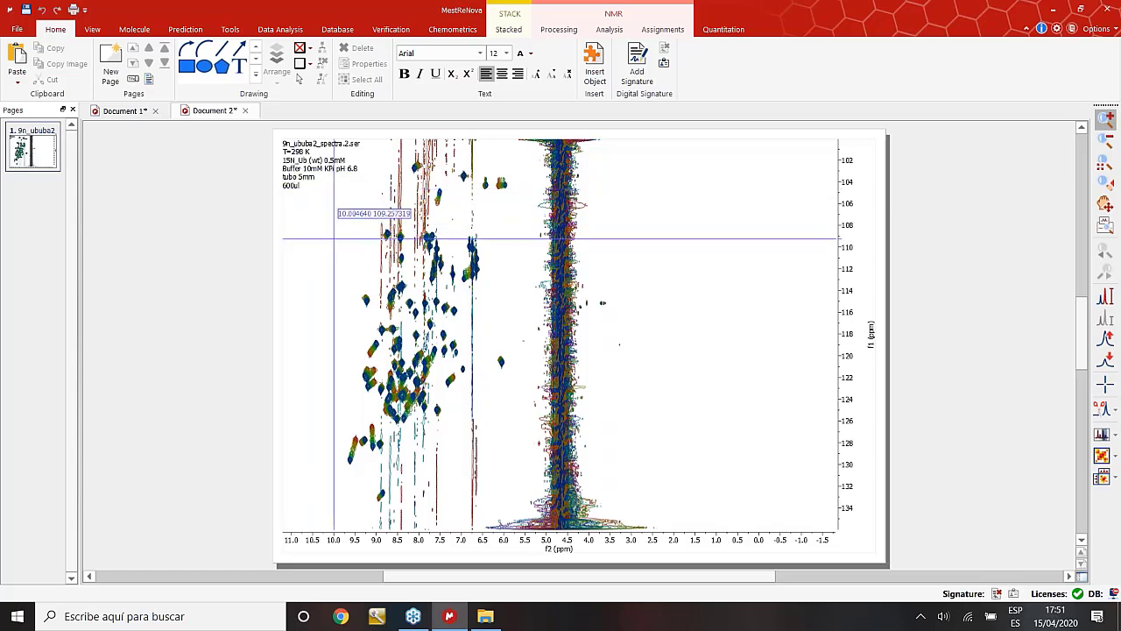
pyautogui.scroll(-1, 334, 236)
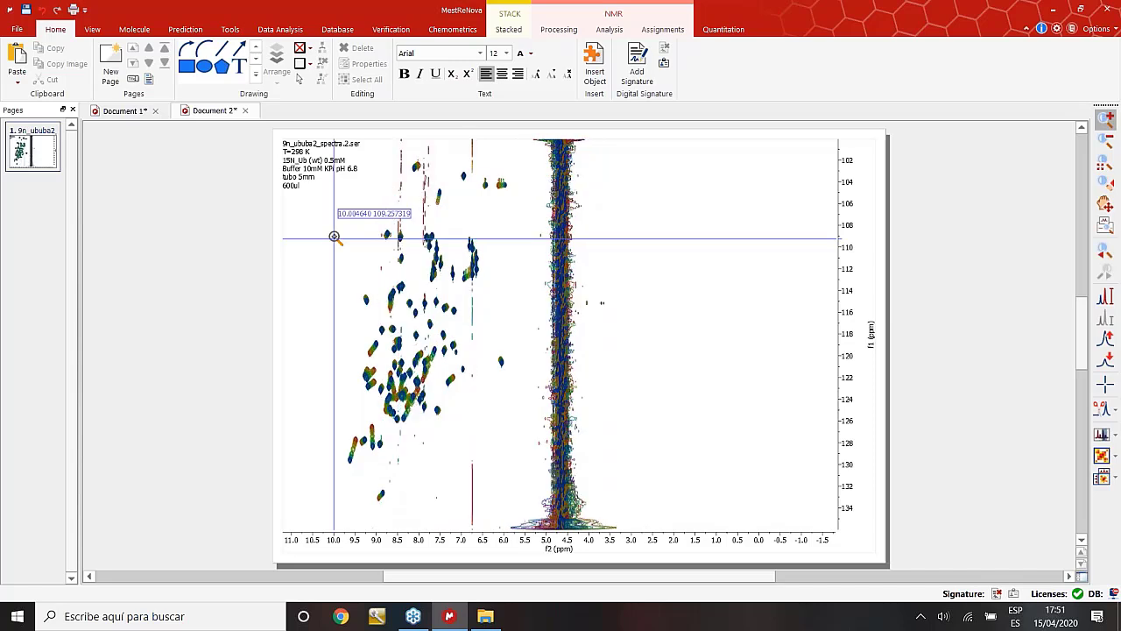
pyautogui.scroll(-1, 334, 237)
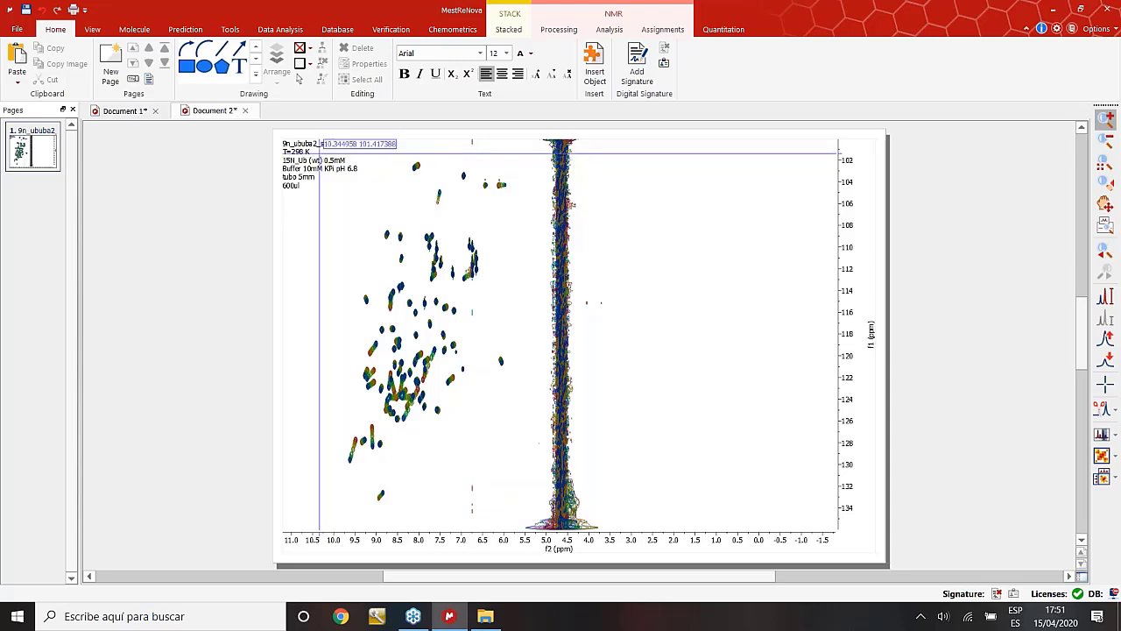
# Zoom the overlaid spectra to the amide region, about 9.8–5.4 ppm in f2.
pyautogui.click(92, 29)
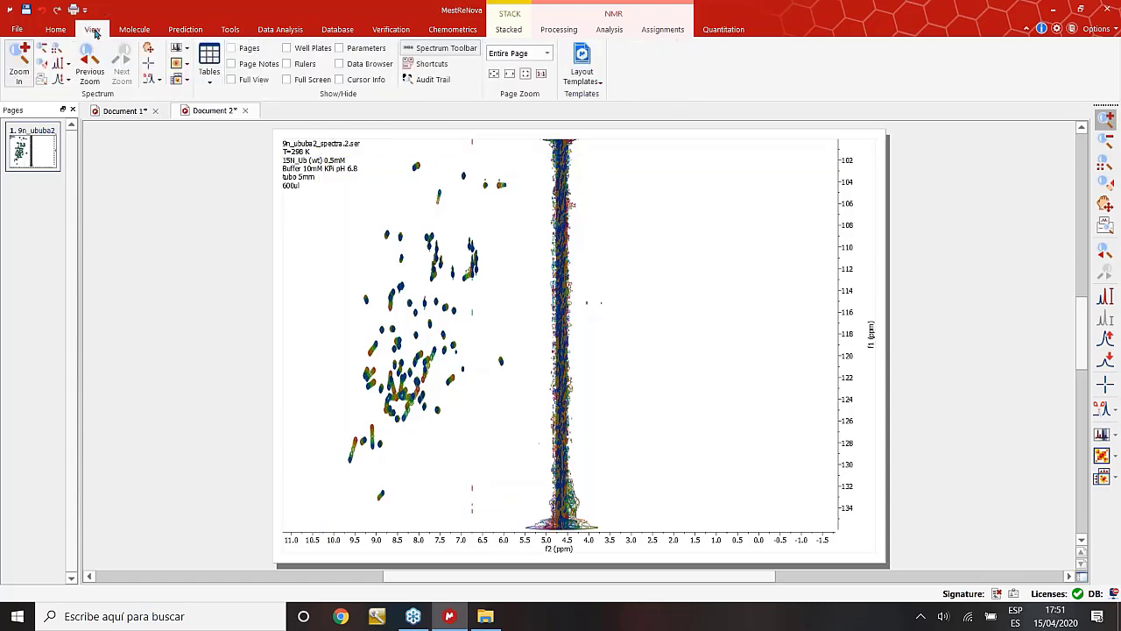
pyautogui.click(19, 67)
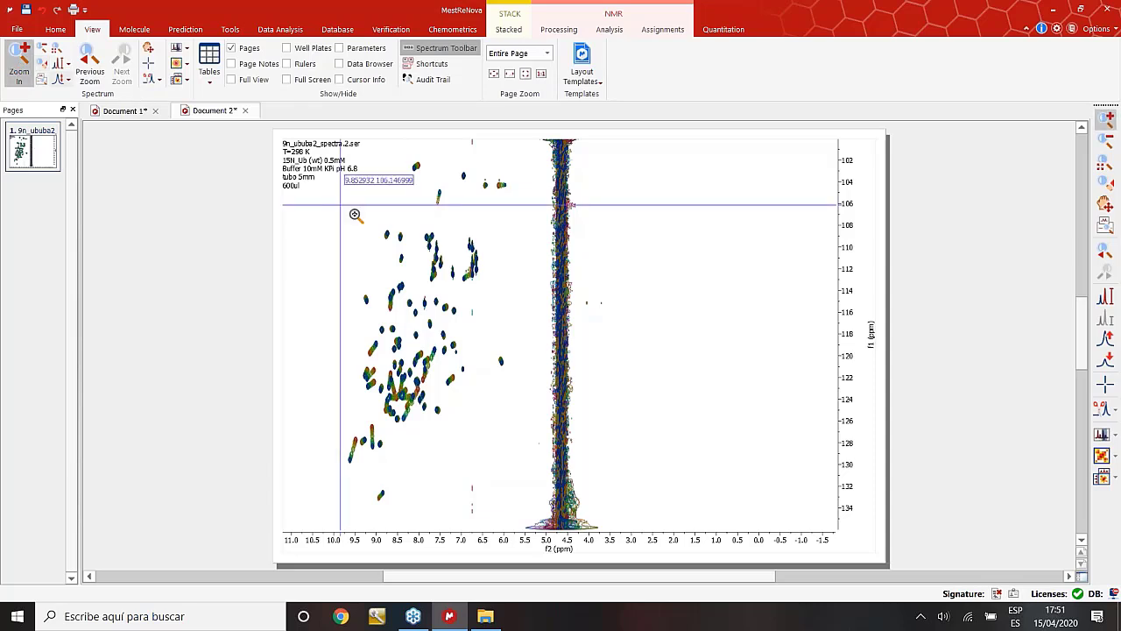
pyautogui.moveTo(338, 156); pyautogui.dragTo(497, 527)
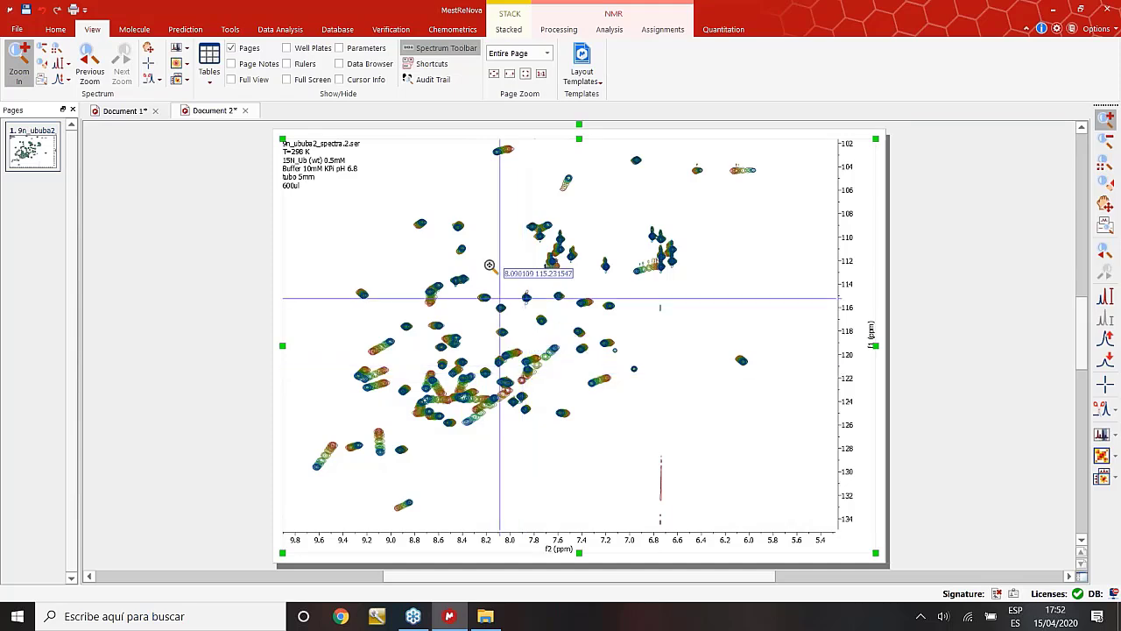
pyautogui.click(230, 28)
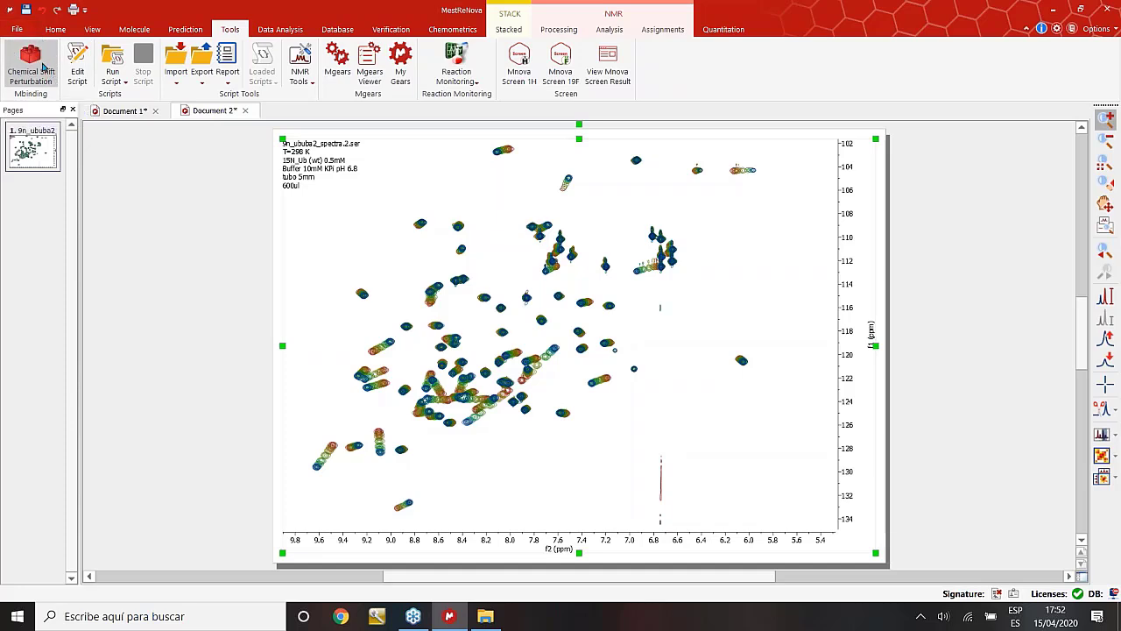
# Create a new Chemical Shift Perturbation analysis titled 'Workshop_Binding' covering the nine spectra.
pyautogui.click(35, 67)
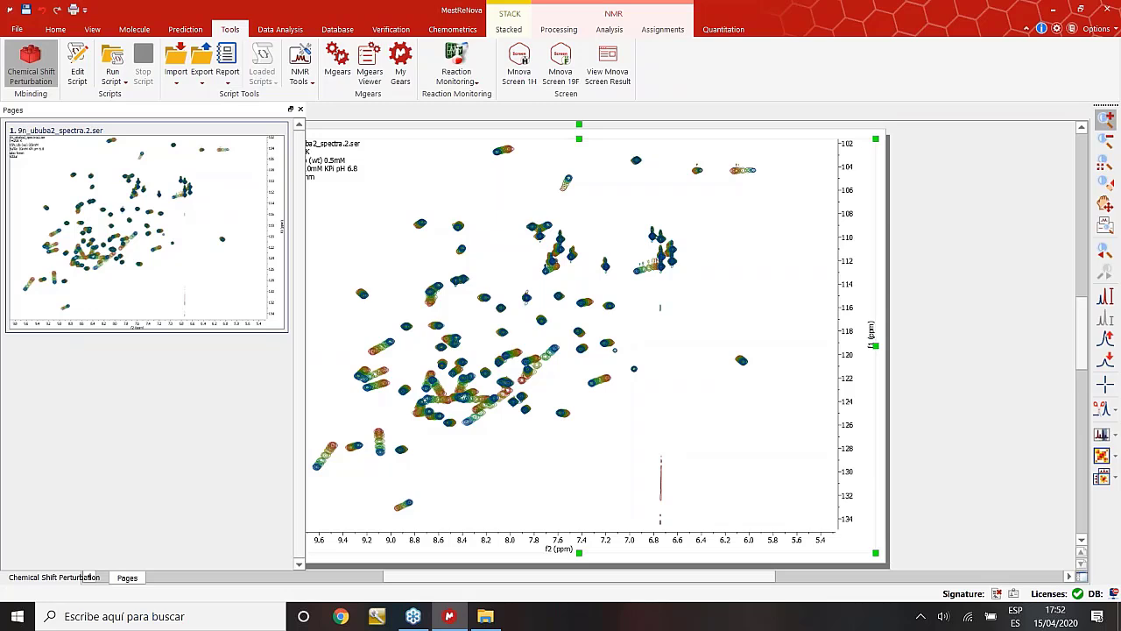
pyautogui.click(85, 578)
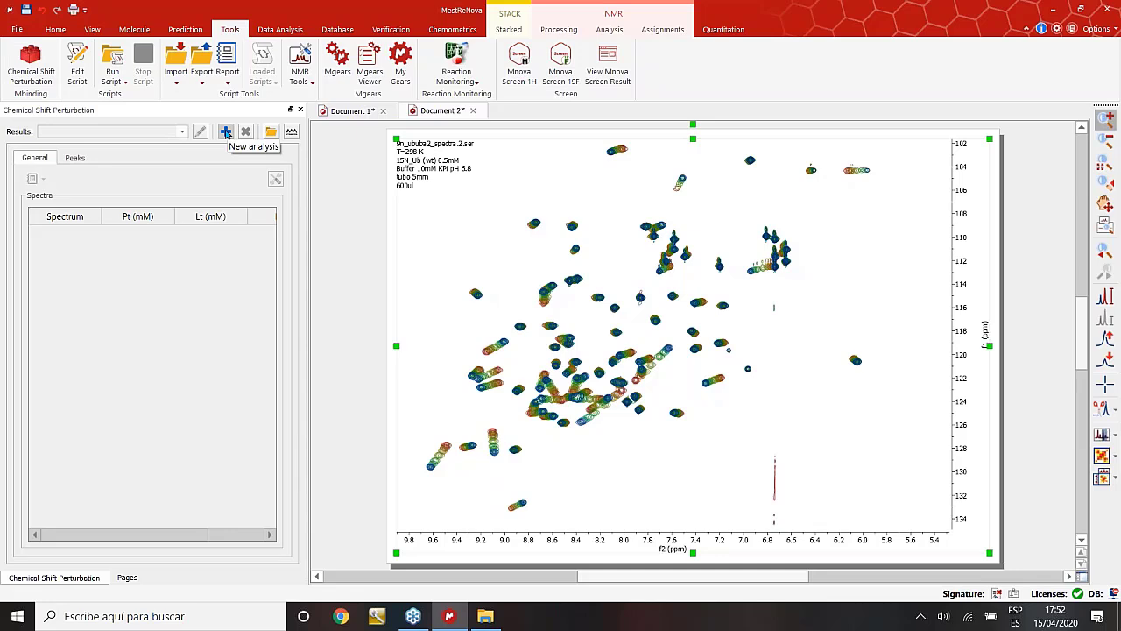
pyautogui.click(225, 131)
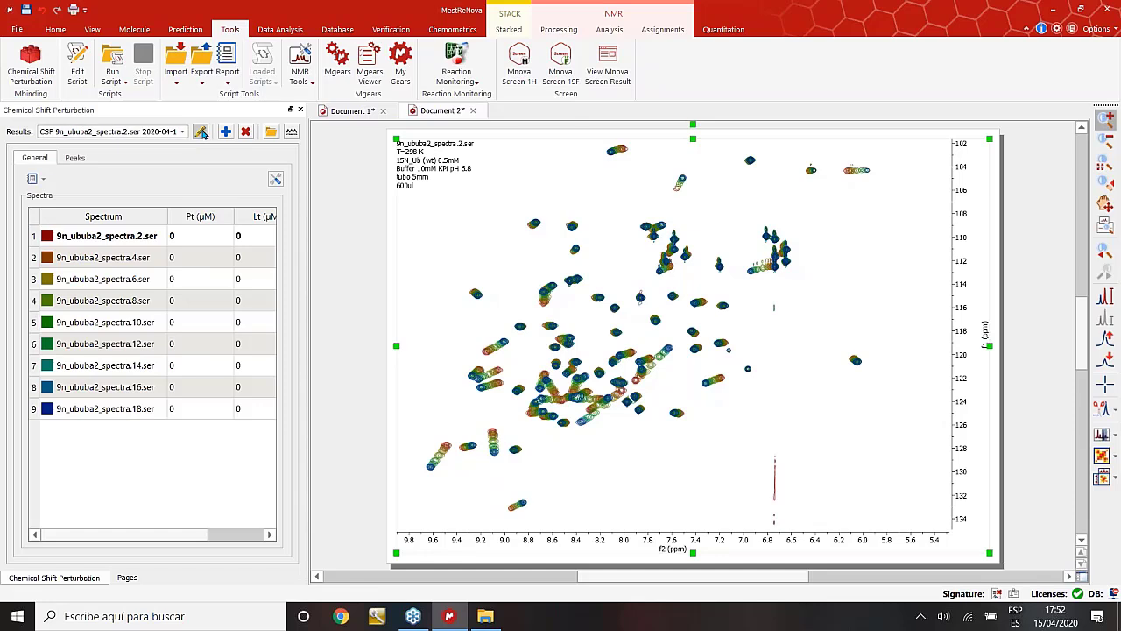
pyautogui.click(201, 132)
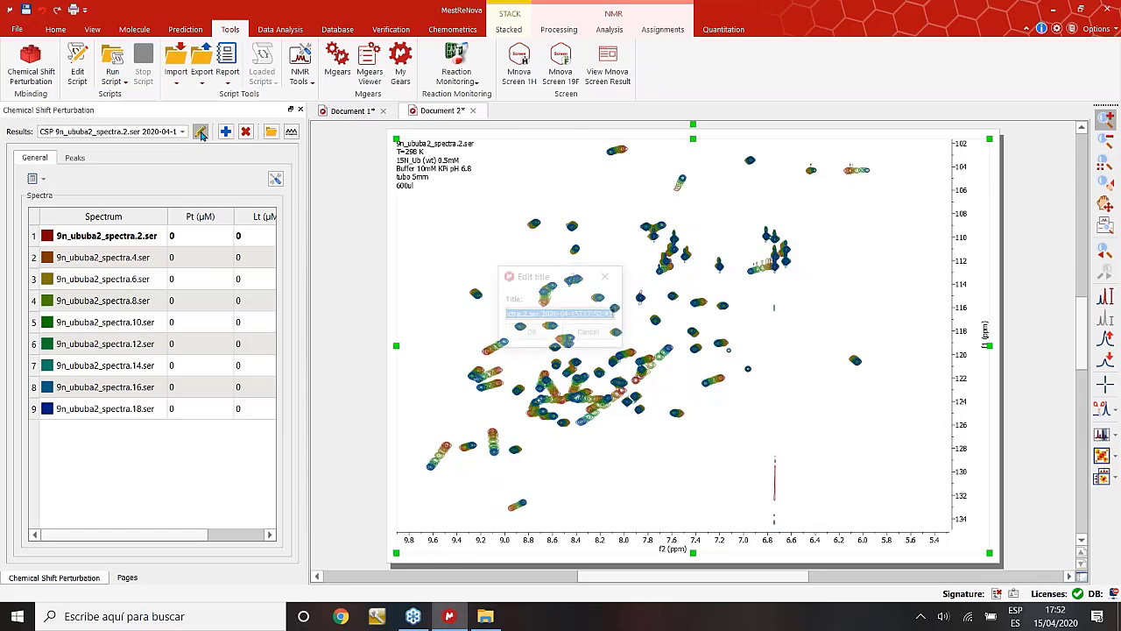
pyautogui.write('Worksho')
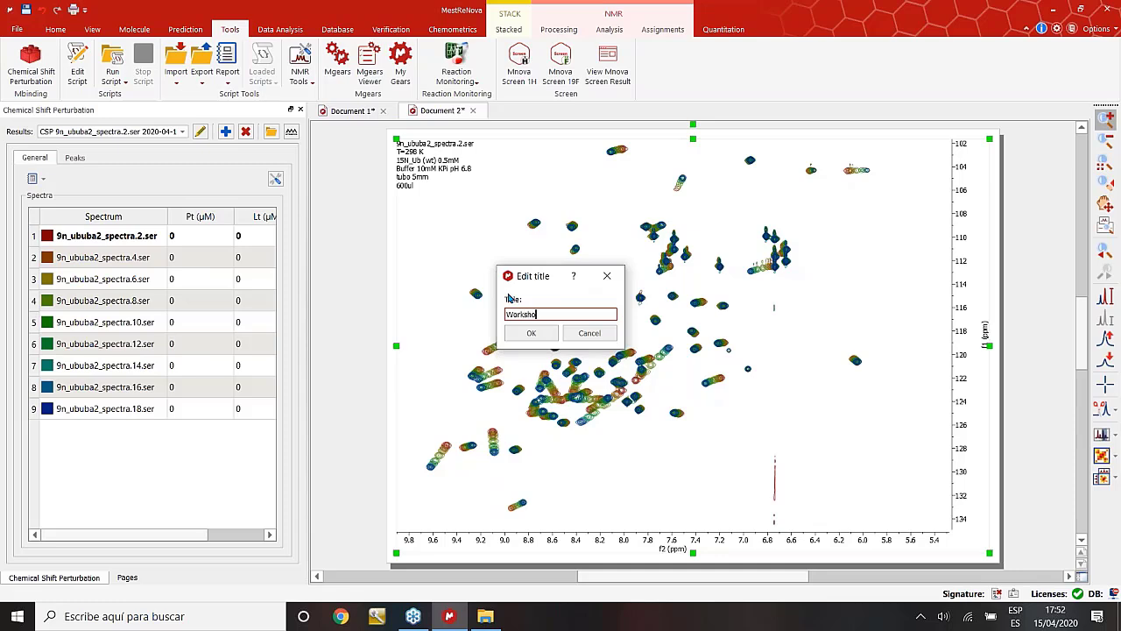
pyautogui.write('p')
pyautogui.write(':B')
pyautogui.write('inding')
pyautogui.click(542, 313)
pyautogui.press('BackSpace')
pyautogui.write('_')
pyautogui.click(541, 334)
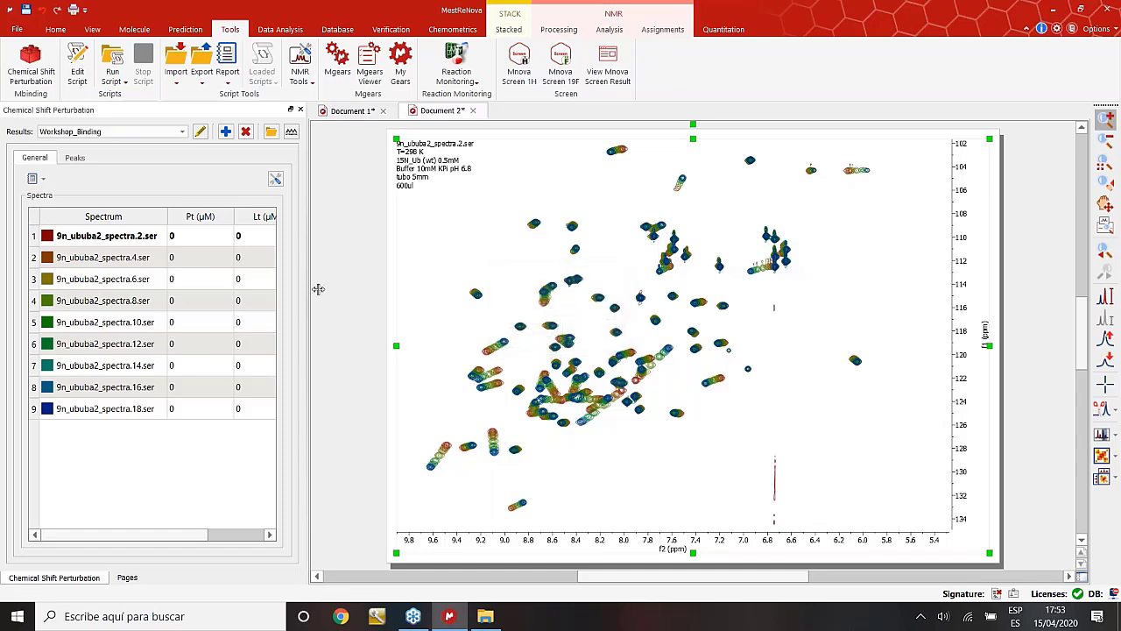
# Set the protein concentration Pt to 500 µM for all nine spectra.
pyautogui.moveTo(319, 289); pyautogui.dragTo(416, 290)
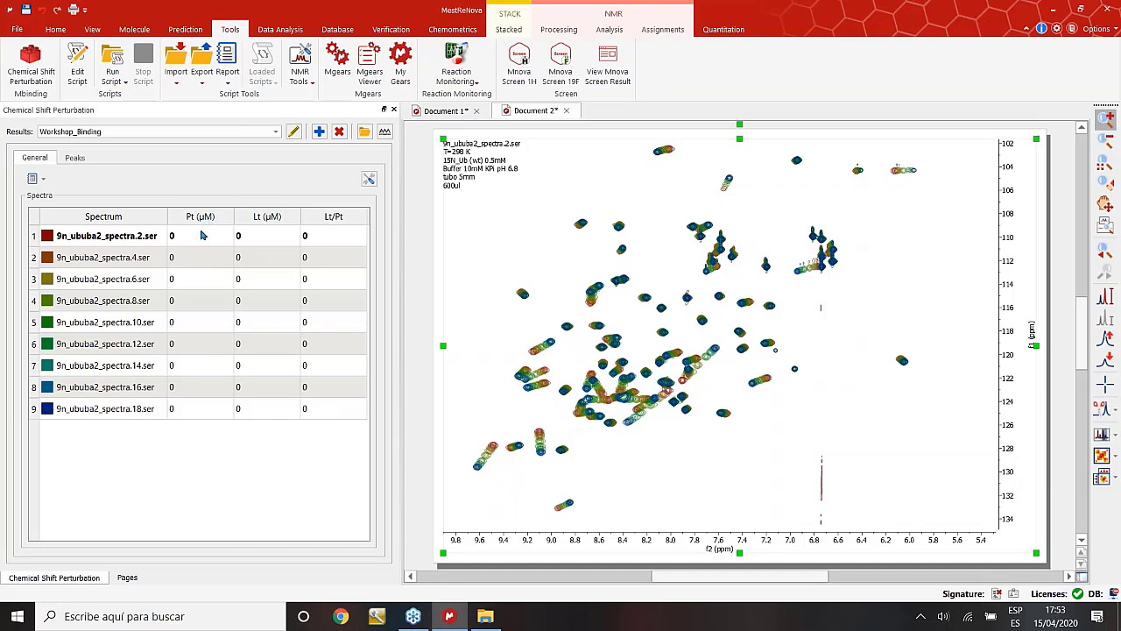
pyautogui.click(198, 238)
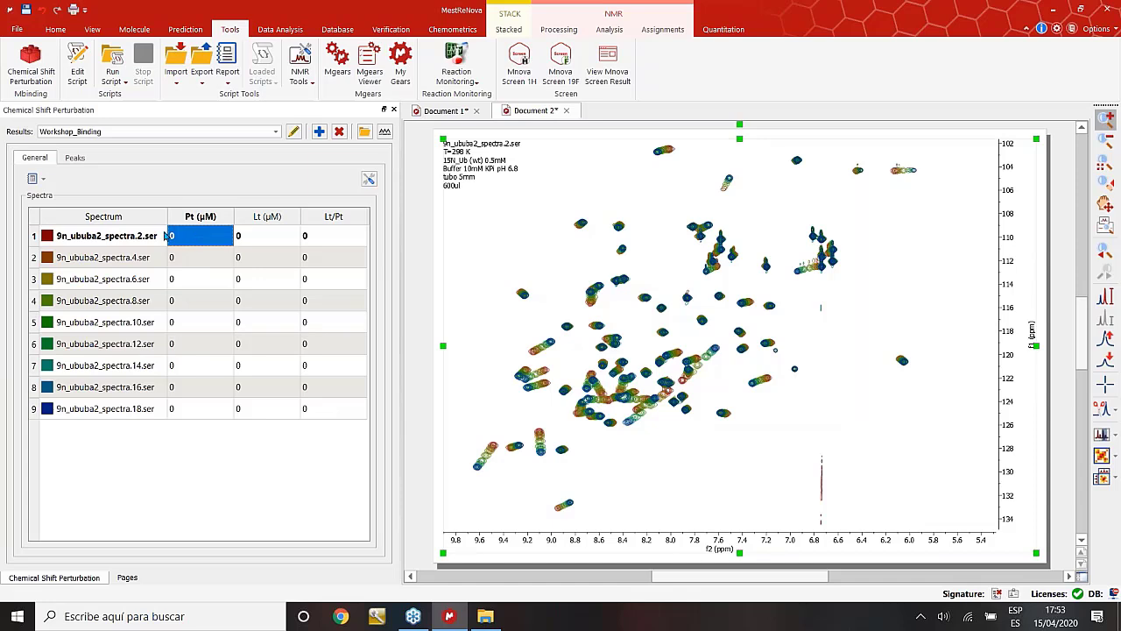
pyautogui.write('5')
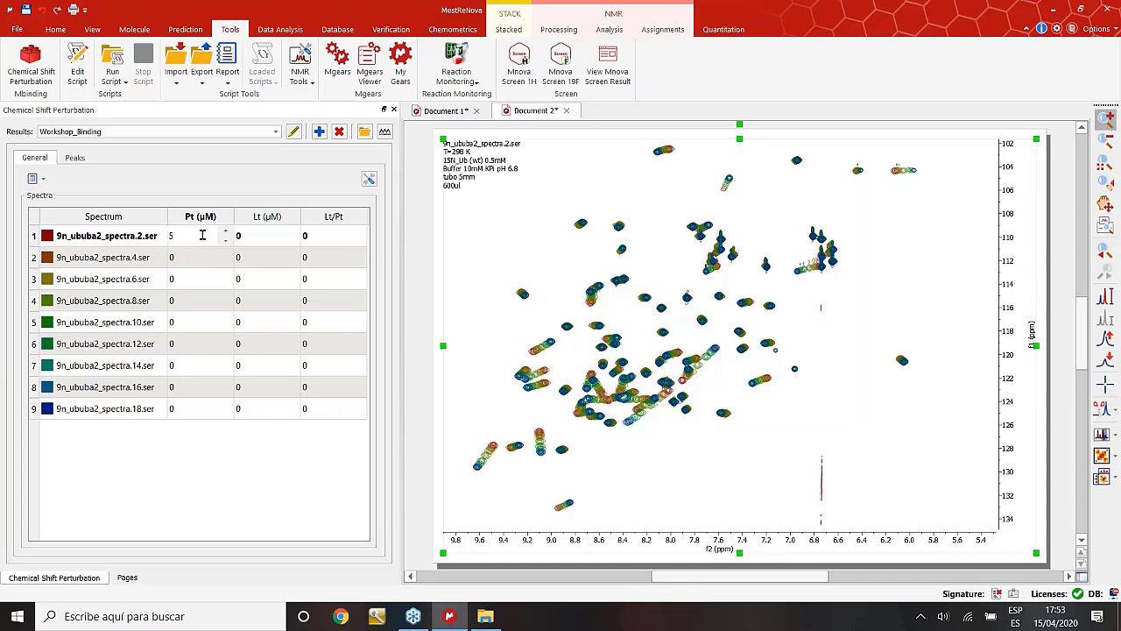
pyautogui.write('99')
pyautogui.press('BackSpace')
pyautogui.press('BackSpace')
pyautogui.write('00')
pyautogui.click(196, 264)
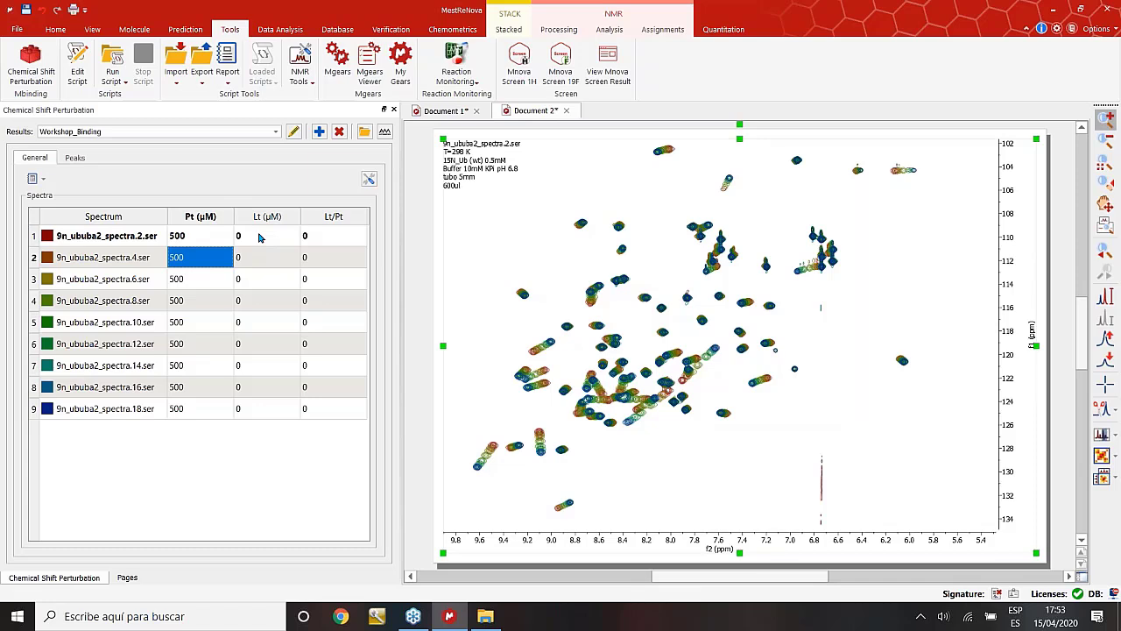
# Enter Lt/Pt ratios 0.25, 0.5 and 1 for spectra 2–4.
pyautogui.click(259, 237)
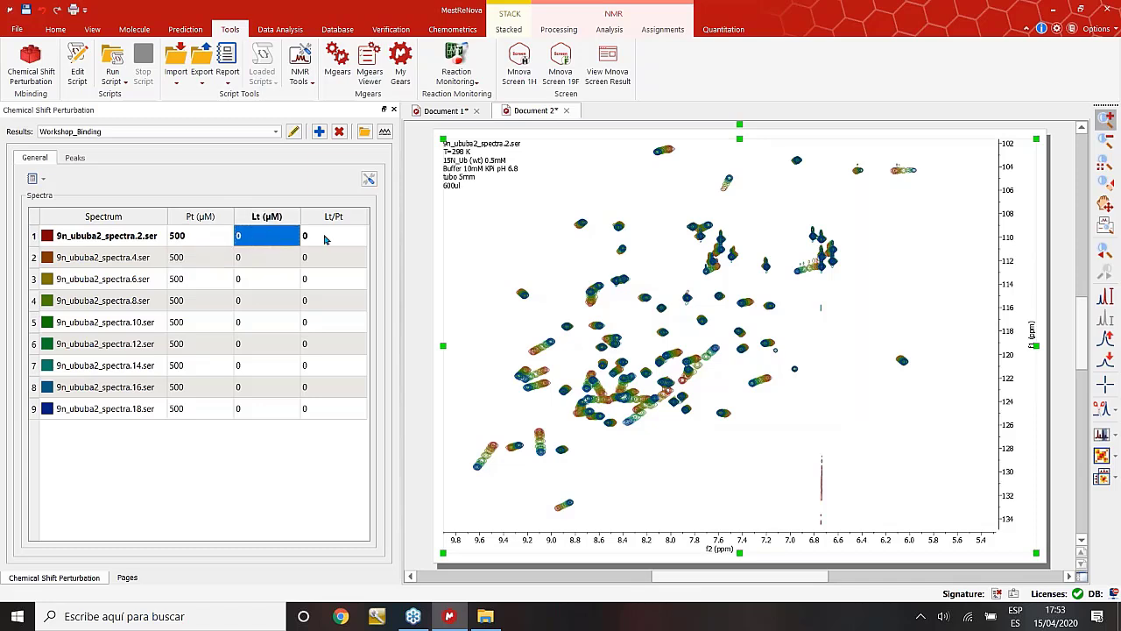
pyautogui.press('Tab')
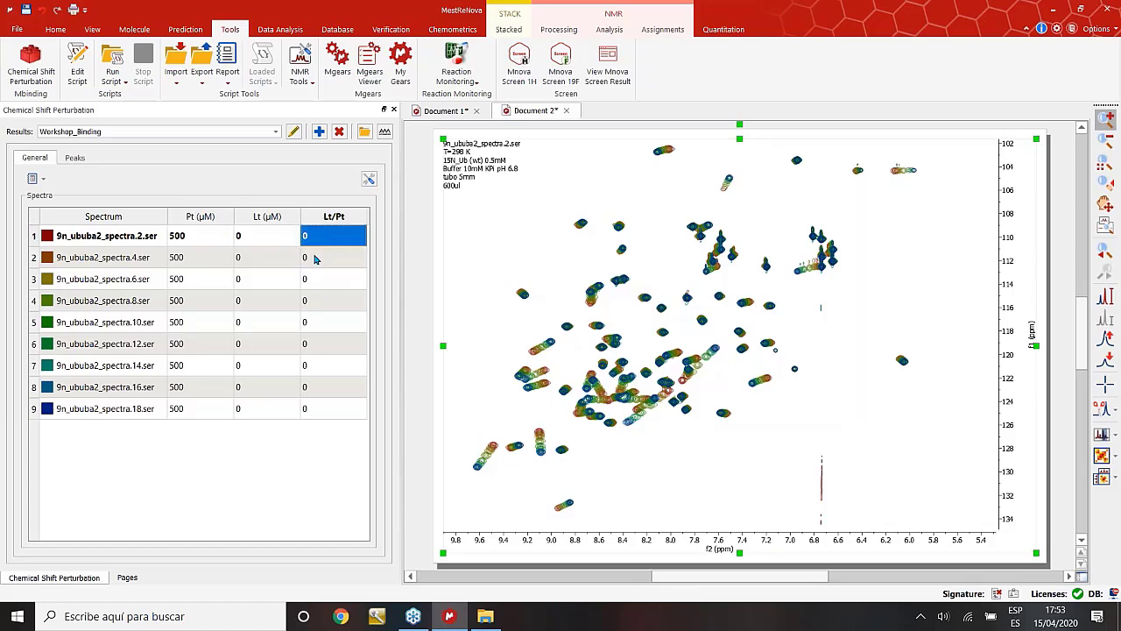
pyautogui.click(315, 259)
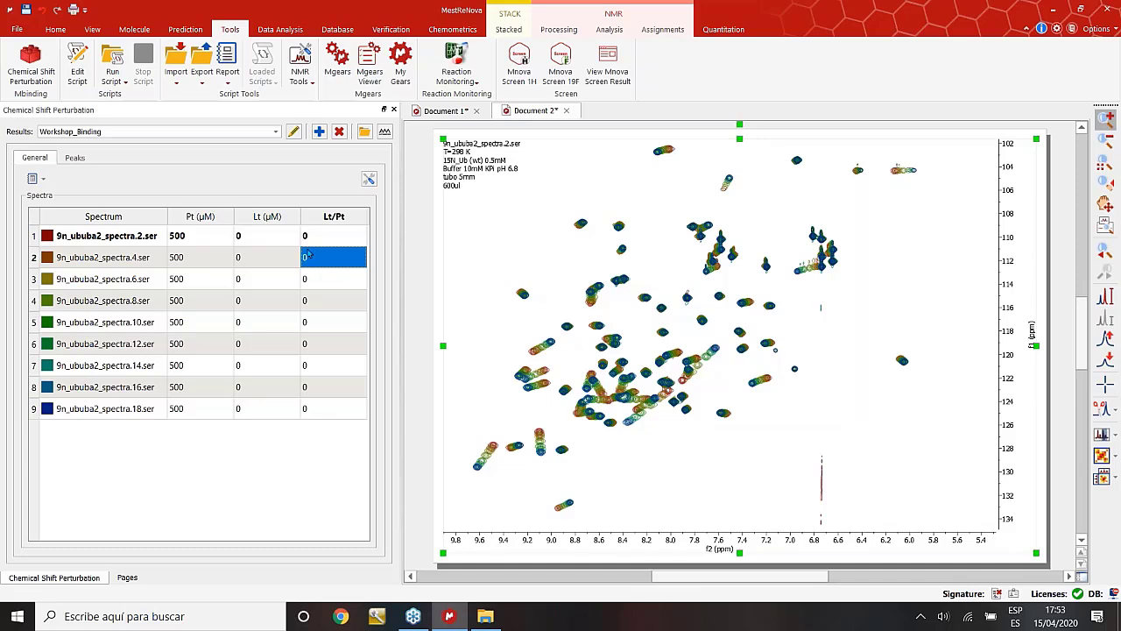
pyautogui.click(321, 256)
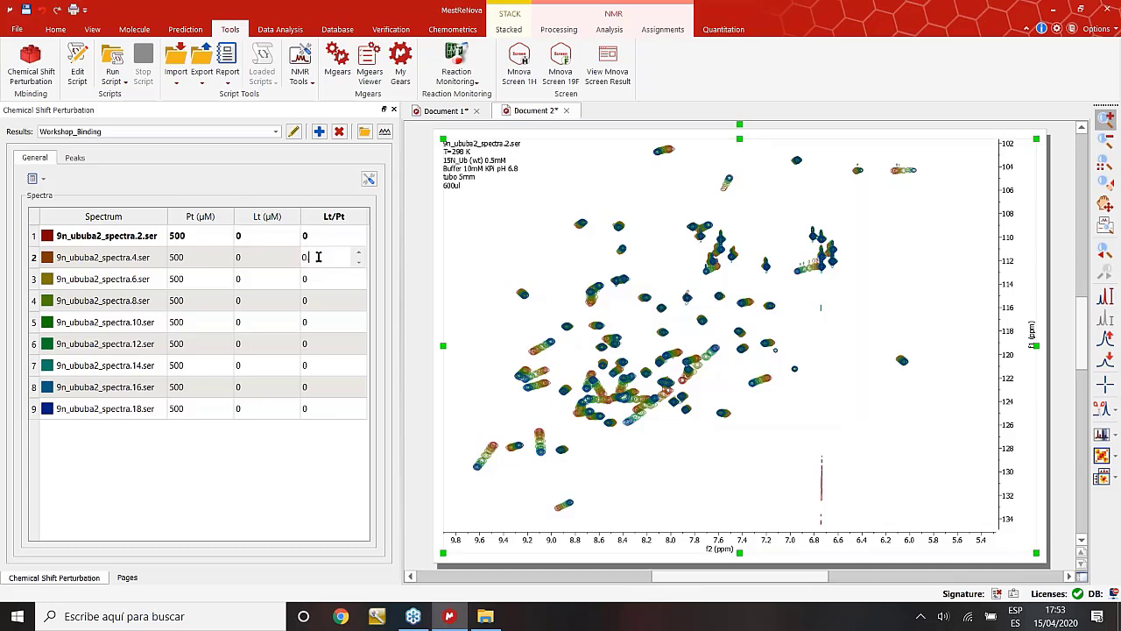
pyautogui.write('.250')
pyautogui.click(314, 279)
pyautogui.click(315, 280)
pyautogui.write('.5')
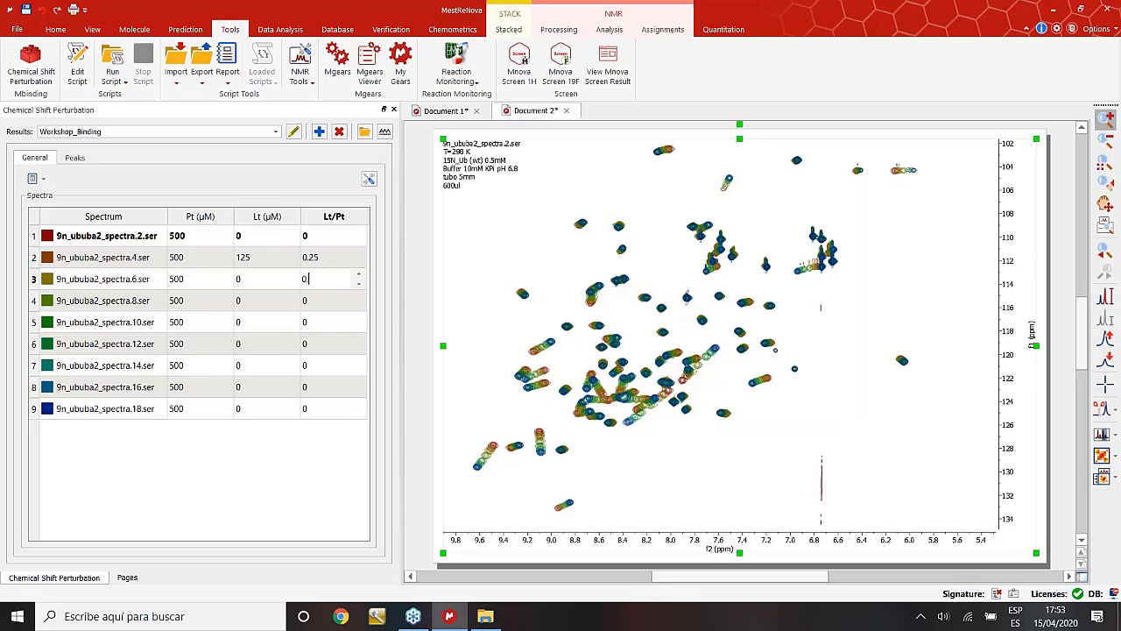
pyautogui.click(315, 305)
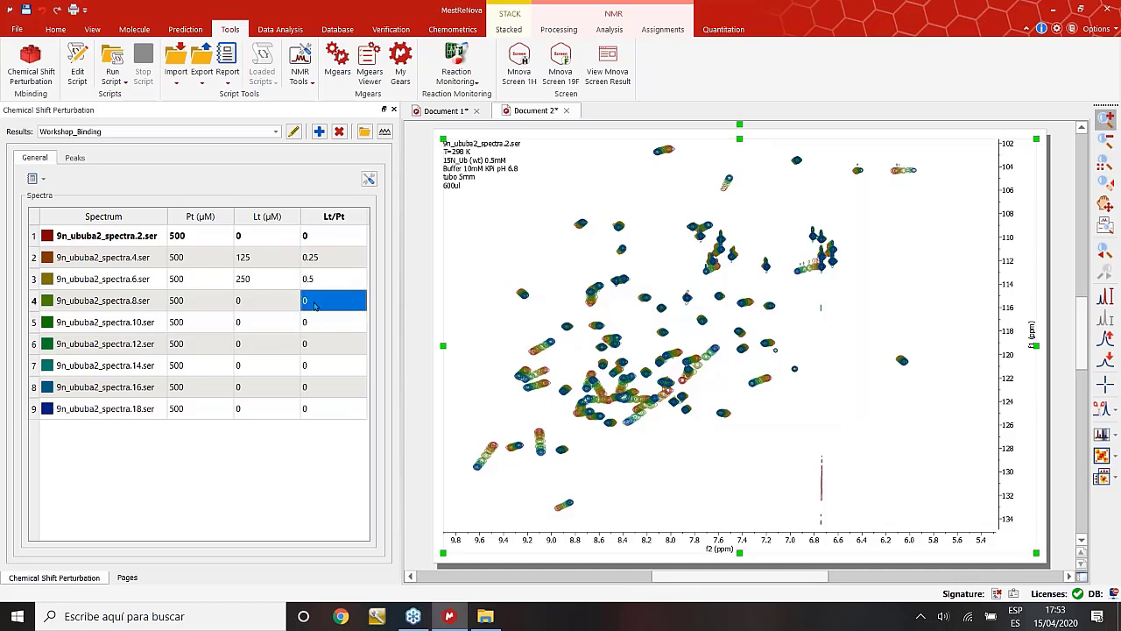
pyautogui.write('1')
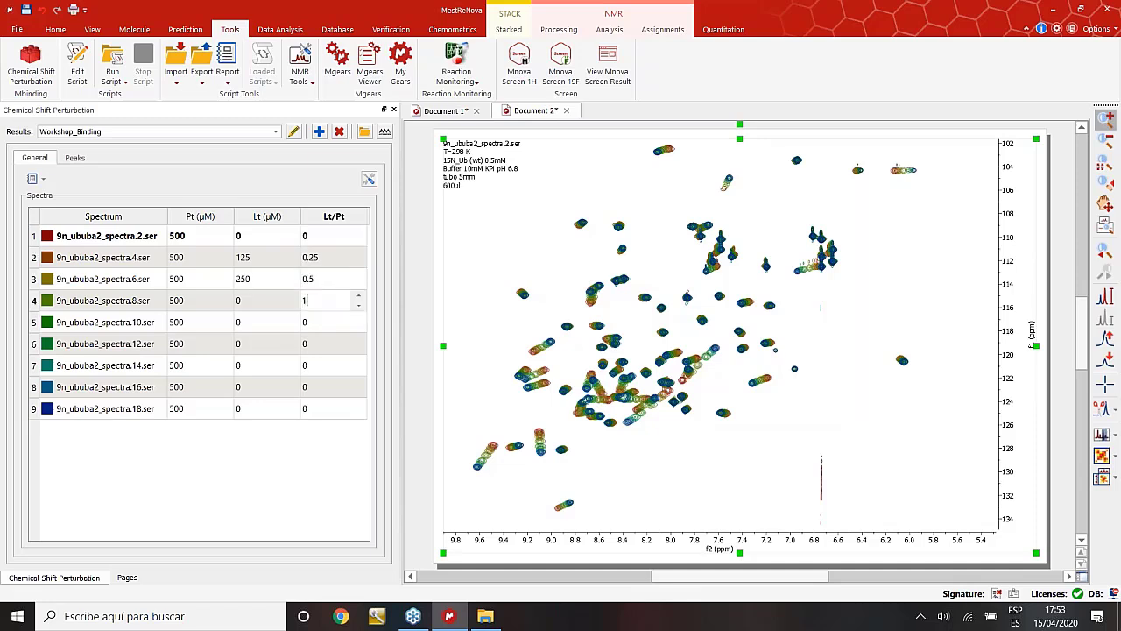
# Enter Lt/Pt ratios 2 and 3 for spectra 5 and 6, correcting row 6 to 3.
pyautogui.click(317, 323)
pyautogui.write('2000')
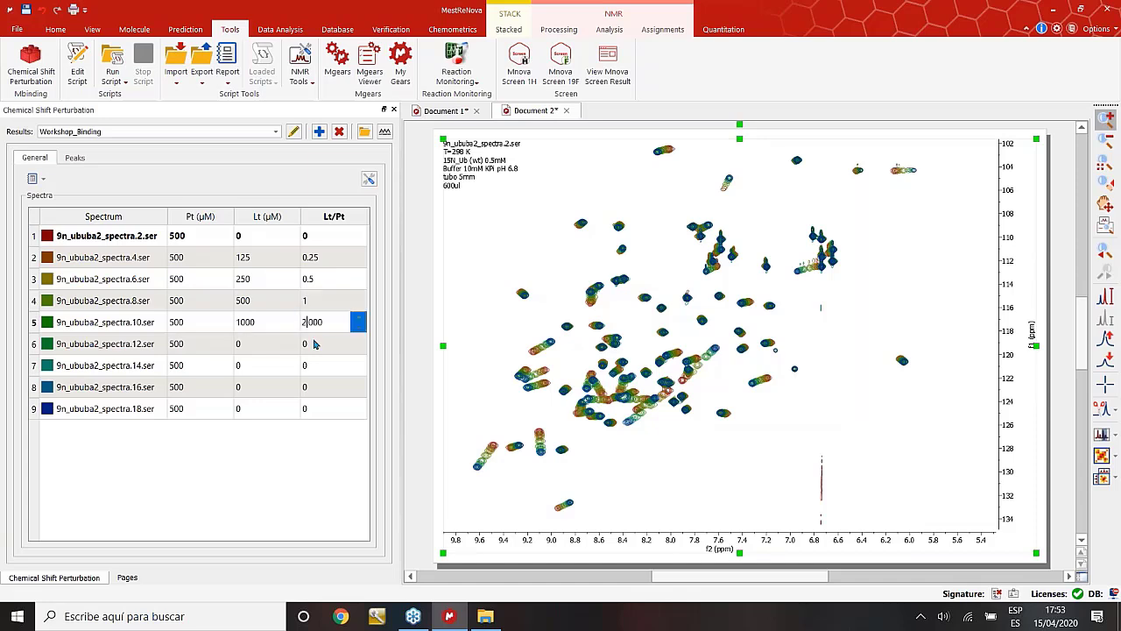
pyautogui.click(315, 345)
pyautogui.write('5000')
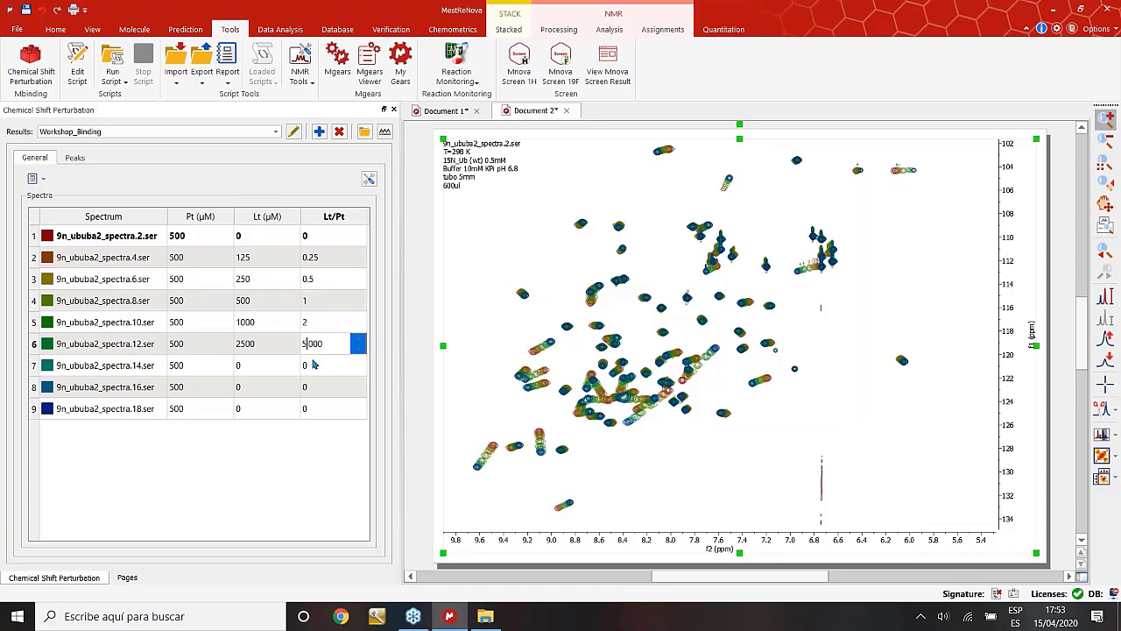
pyautogui.press('Return')
pyautogui.click(311, 346)
pyautogui.write('3')
# Enter Lt/Pt ratios 5, 7 and 9 for the last three spectra.
pyautogui.click(315, 366)
pyautogui.write('5')
pyautogui.press('Return')
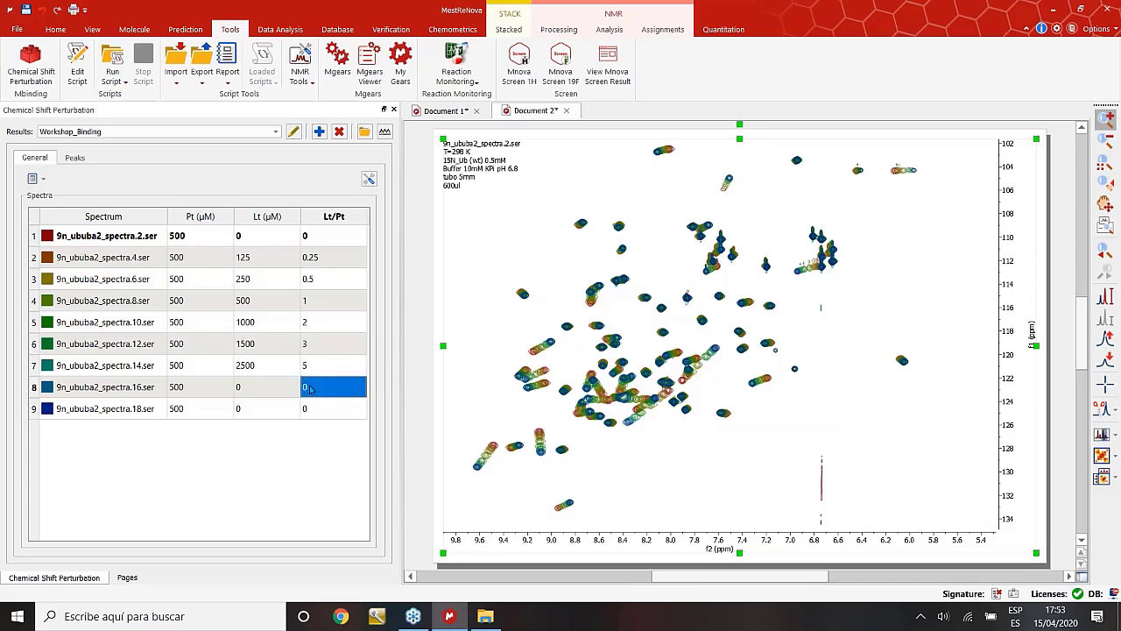
pyautogui.write('7')
pyautogui.press('Return')
pyautogui.write('9')
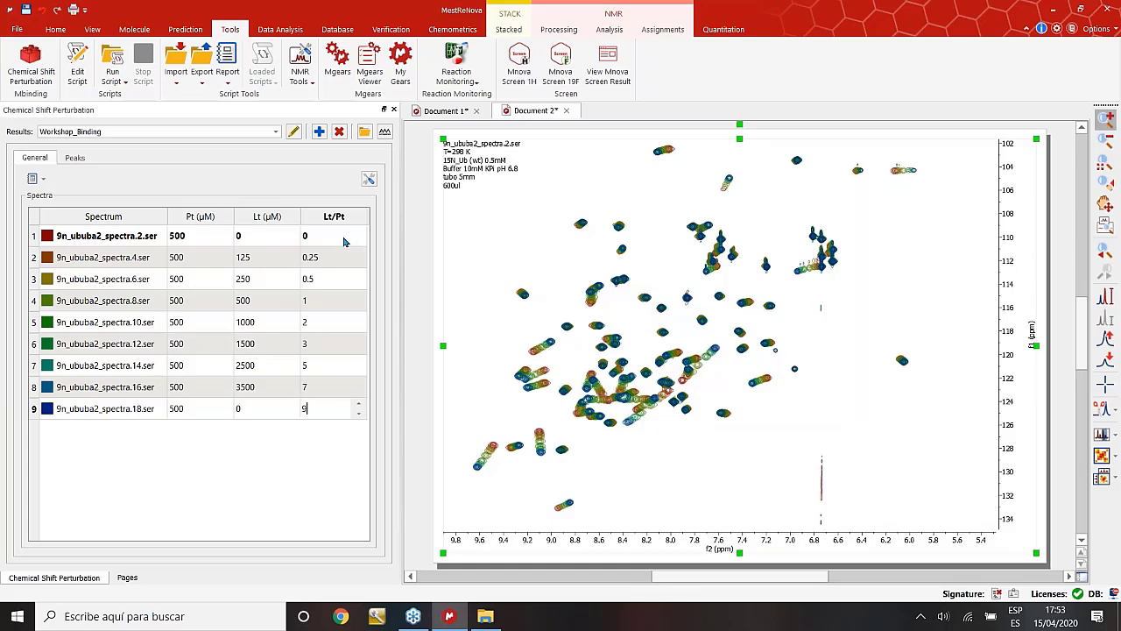
pyautogui.press('Return')
pyautogui.click(342, 244)
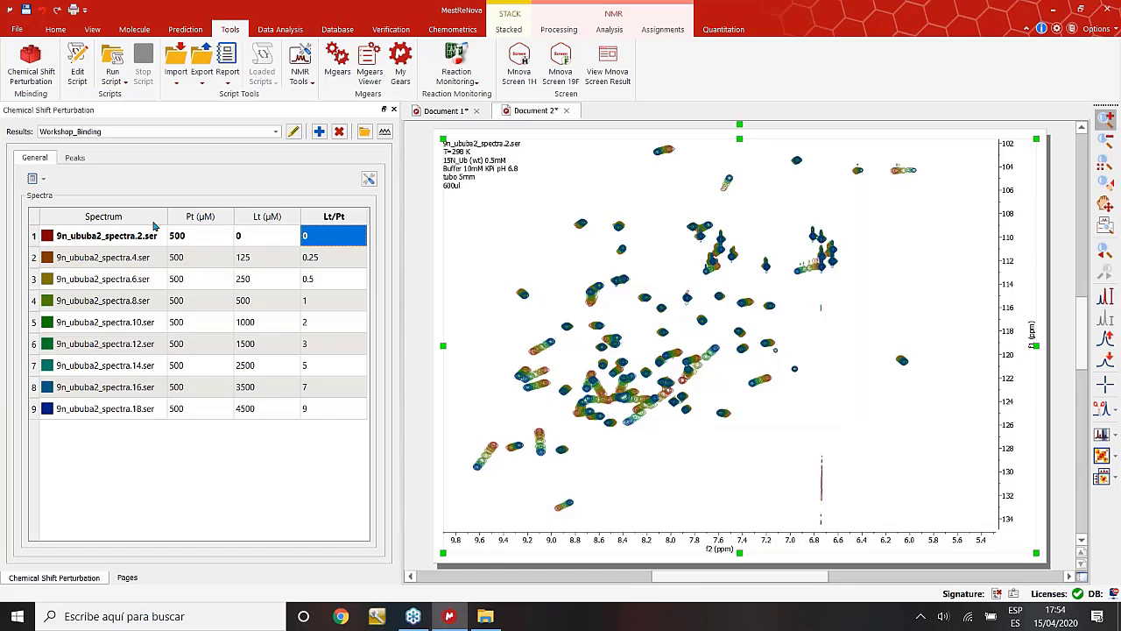
# With Select peak active, track the 9.48 / 127.7 ppm peak as Serie 1.
pyautogui.click(77, 162)
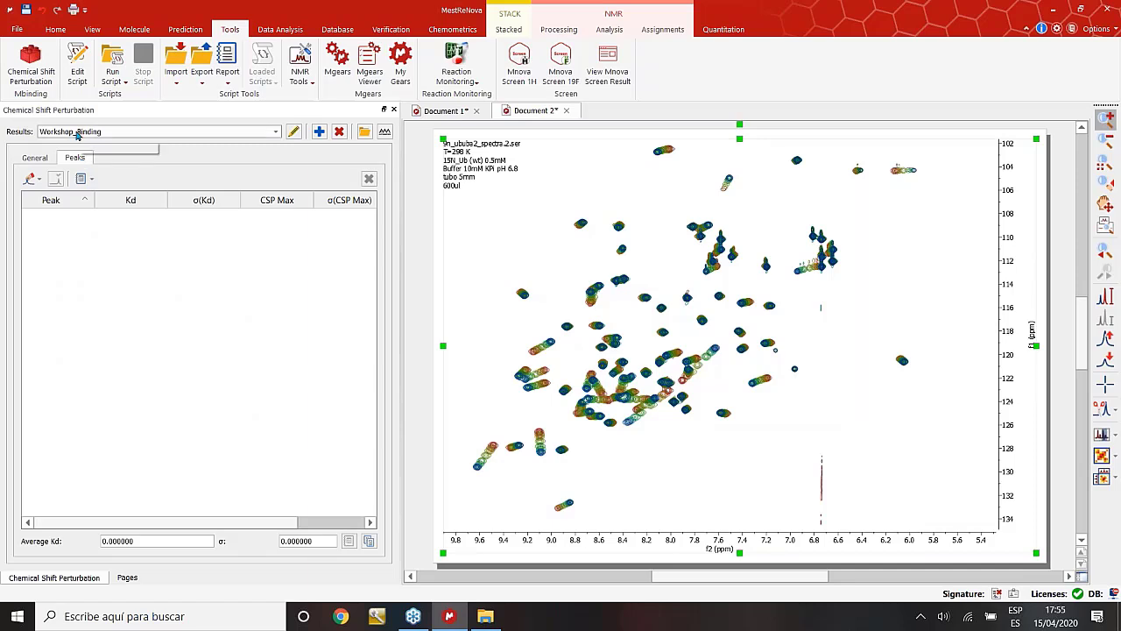
pyautogui.click(39, 160)
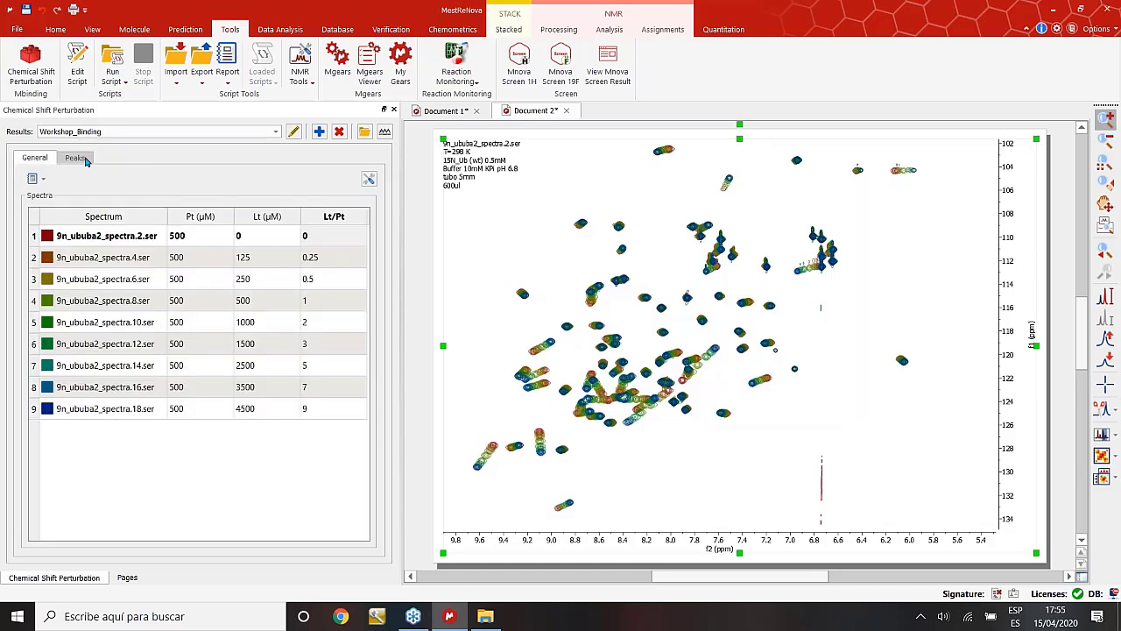
pyautogui.click(84, 161)
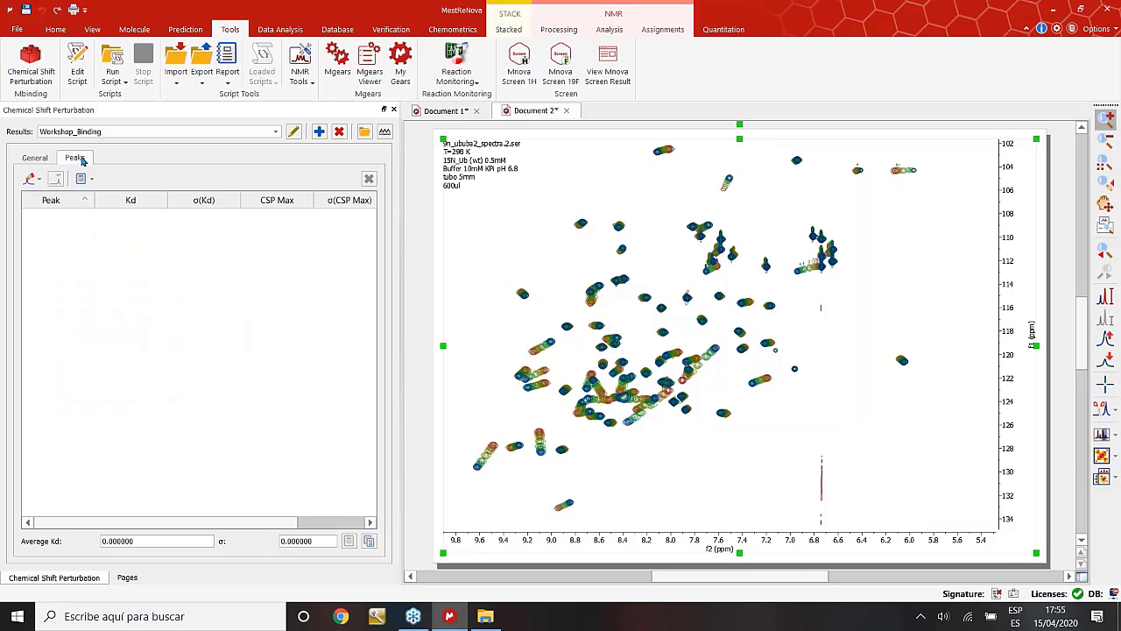
pyautogui.click(29, 180)
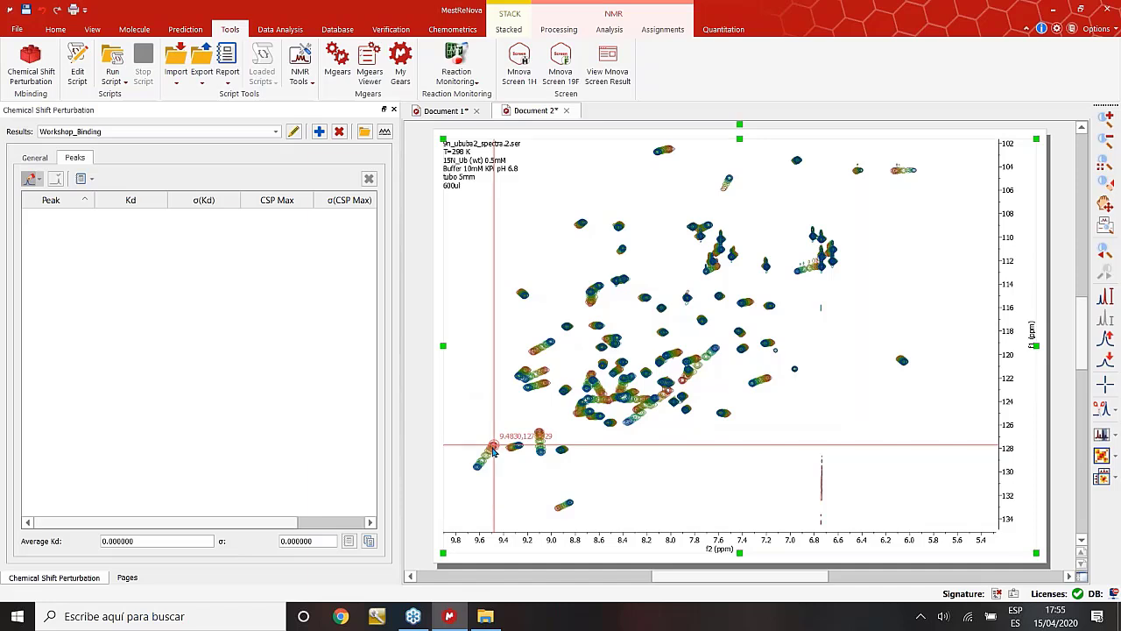
pyautogui.click(494, 451)
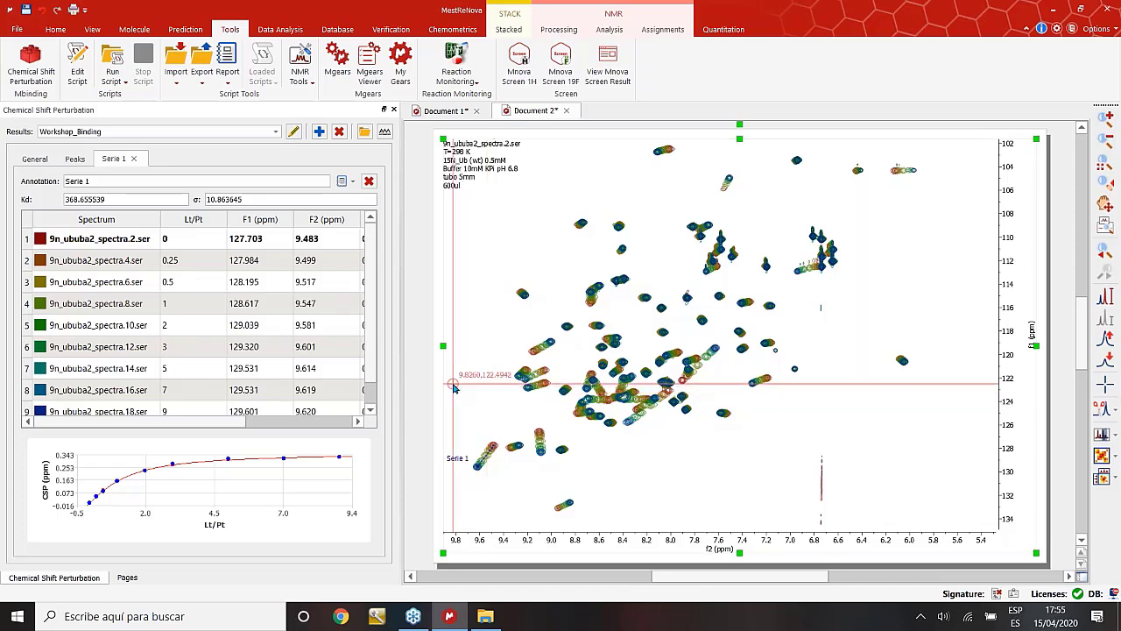
# Rename Serie 1 to 11N-H and check its Kd of 368.656 in the peak summary.
pyautogui.moveTo(414, 379); pyautogui.dragTo(560, 375)
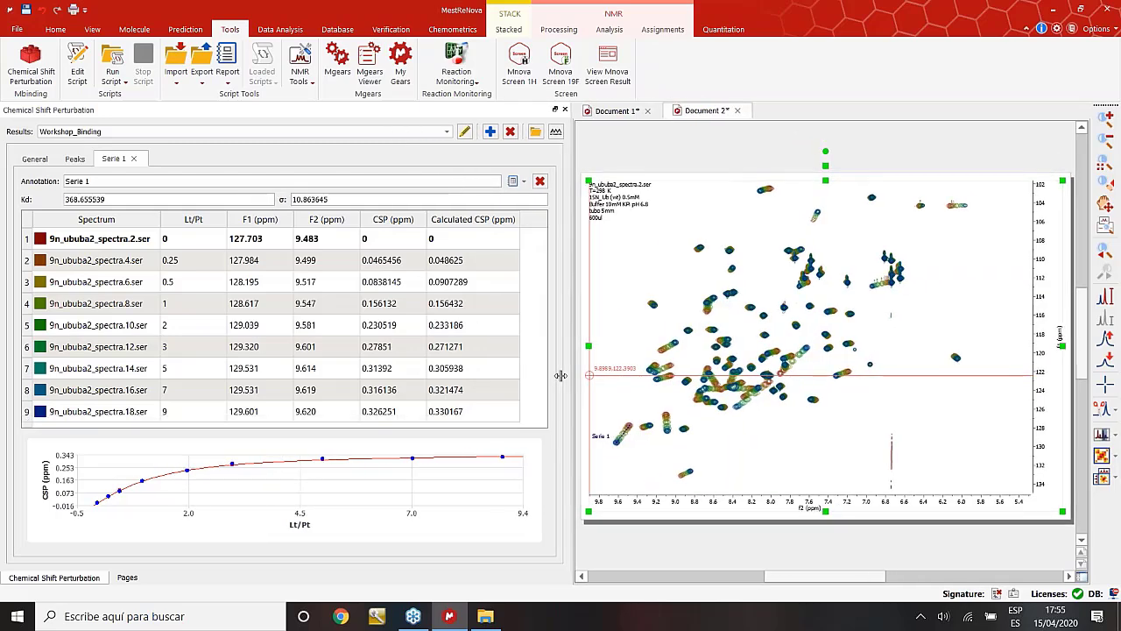
pyautogui.moveTo(561, 375); pyautogui.dragTo(545, 375)
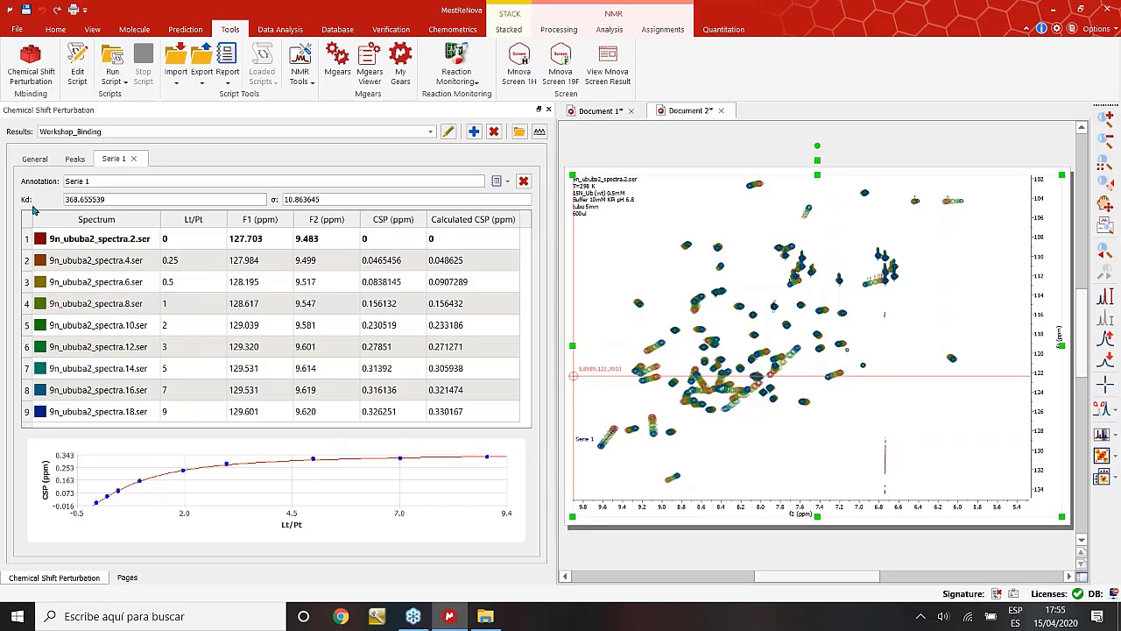
pyautogui.click(101, 179)
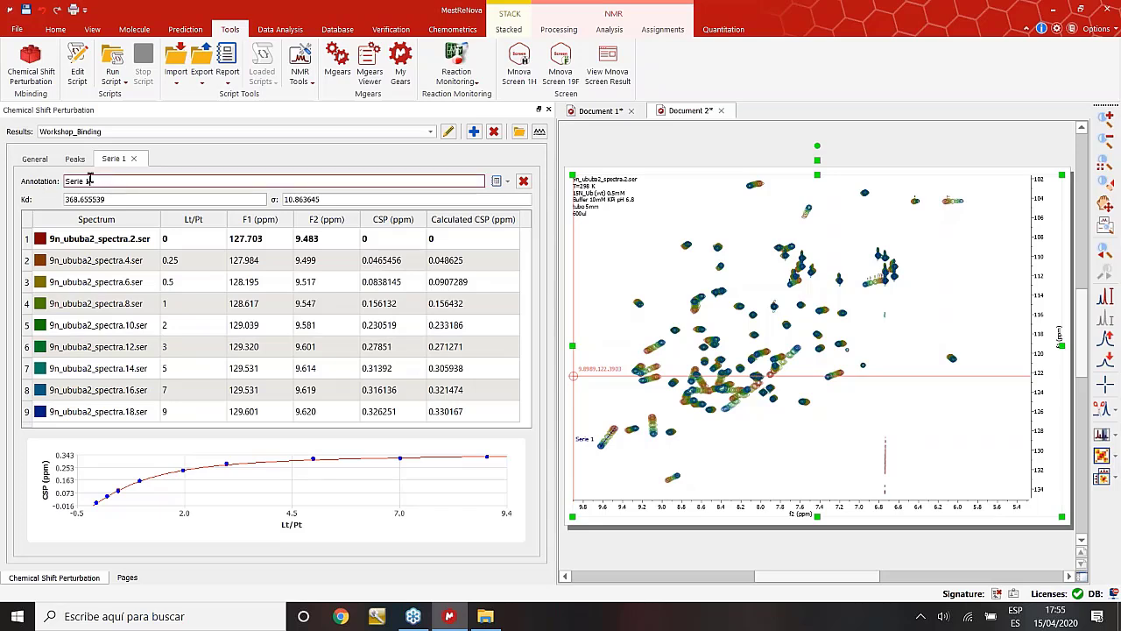
pyautogui.moveTo(91, 181); pyautogui.dragTo(61, 180)
pyautogui.write('11N-H')
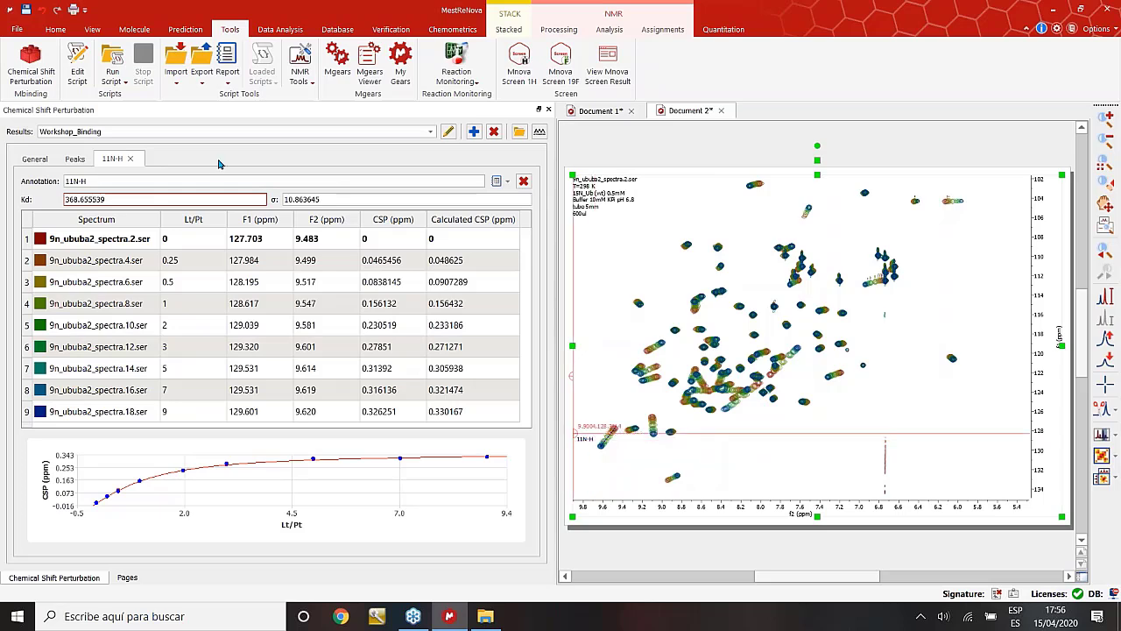
pyautogui.click(74, 158)
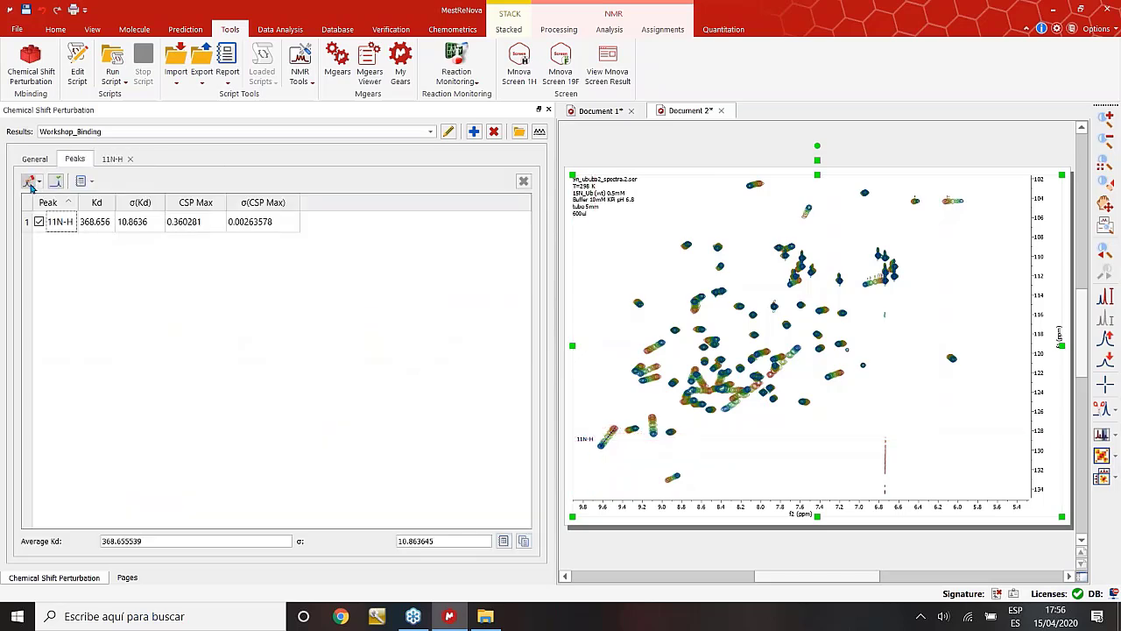
# Track peaks near 9.10/126.6, 8.95/133.1, 9.15/119.8 and 6.13/104.4 ppm.
pyautogui.click(652, 423)
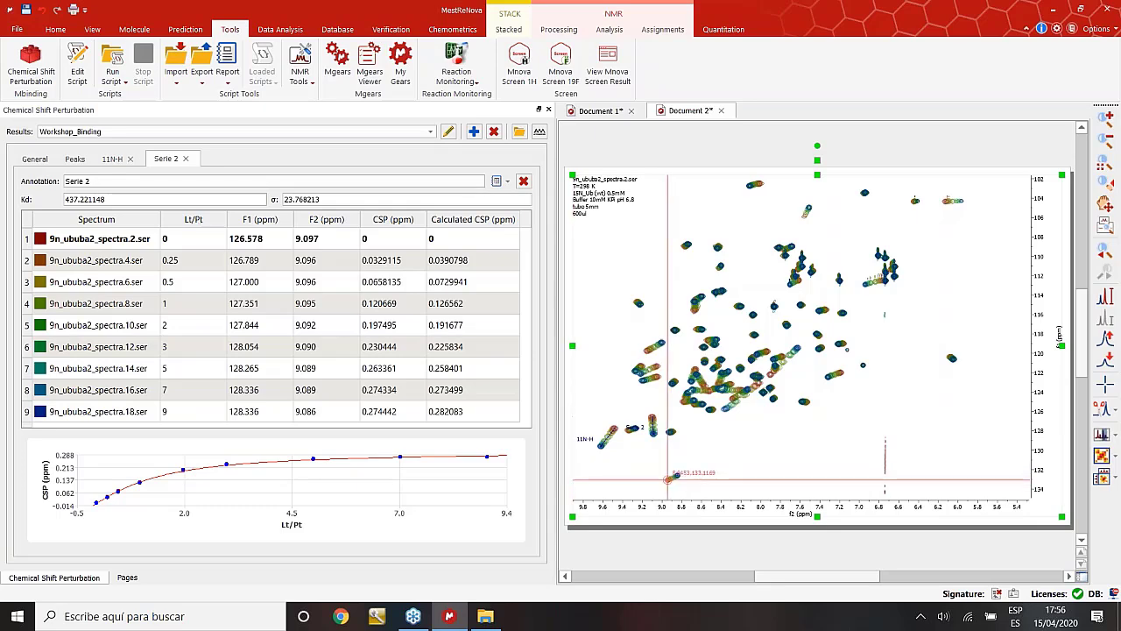
pyautogui.click(670, 478)
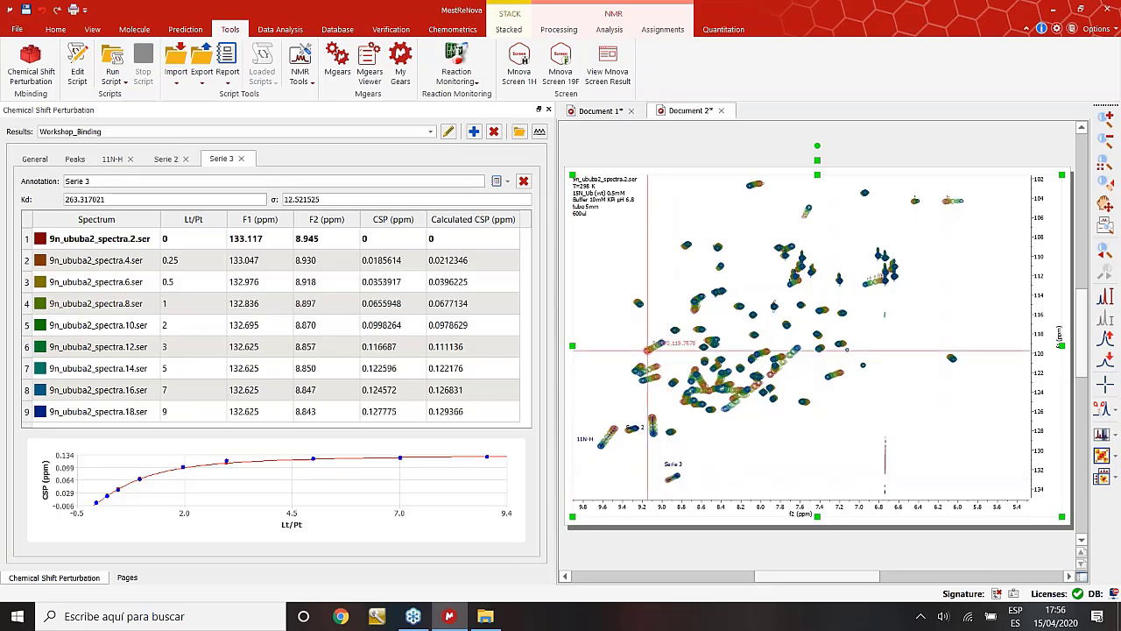
pyautogui.click(648, 350)
pyautogui.click(949, 202)
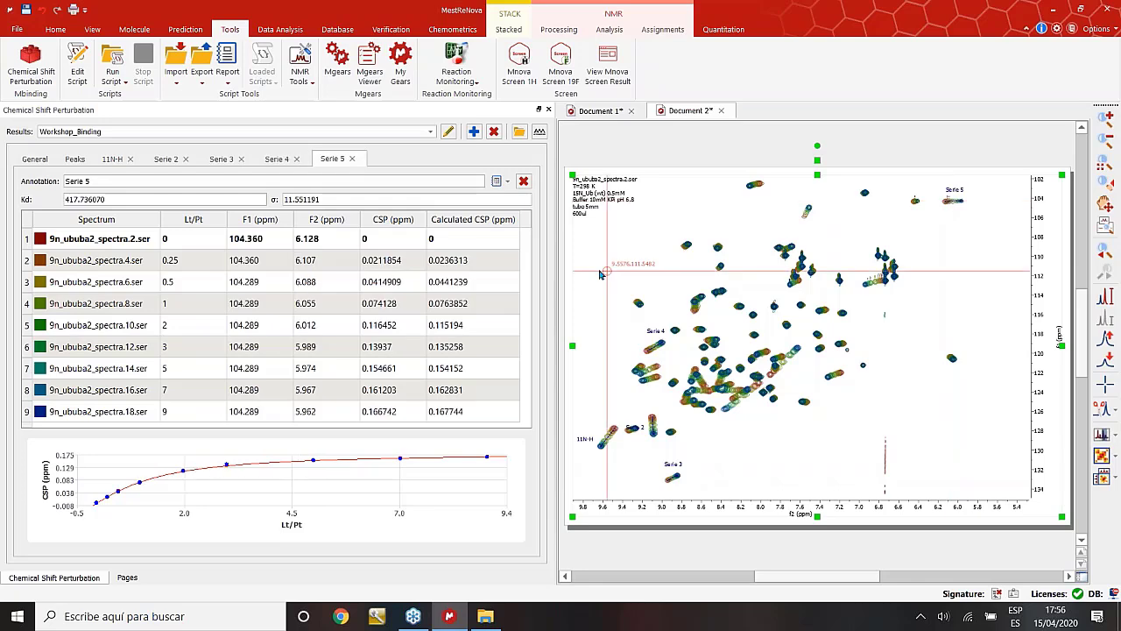
# Review the Serie 4, Serie 3, Serie 2 and 11N-H fits, then the five-peak summary.
pyautogui.click(277, 159)
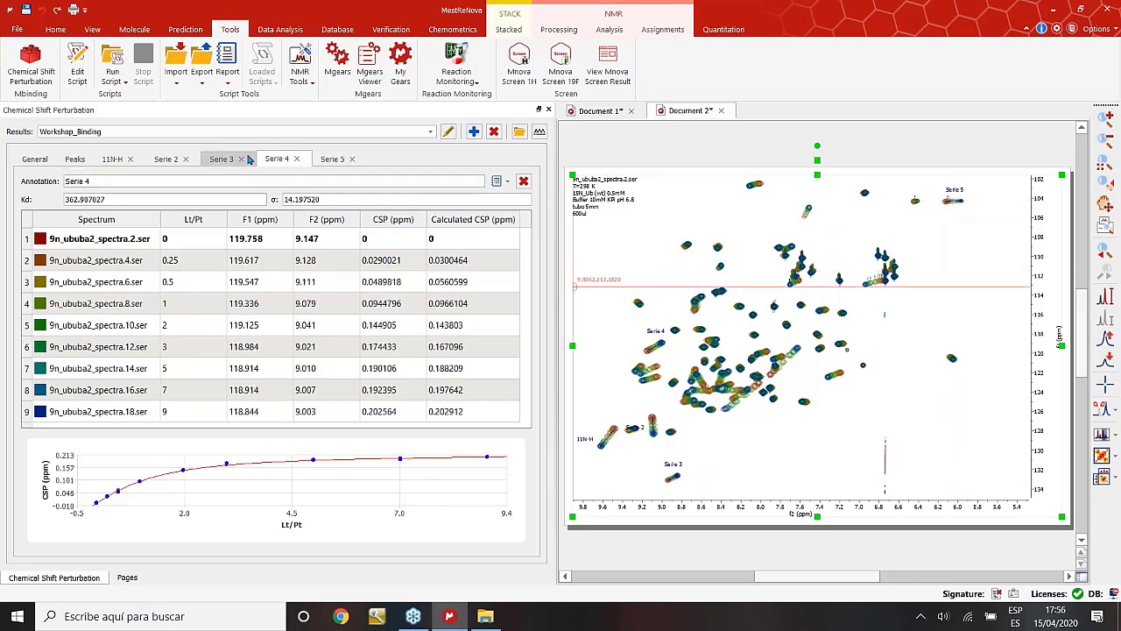
pyautogui.click(224, 159)
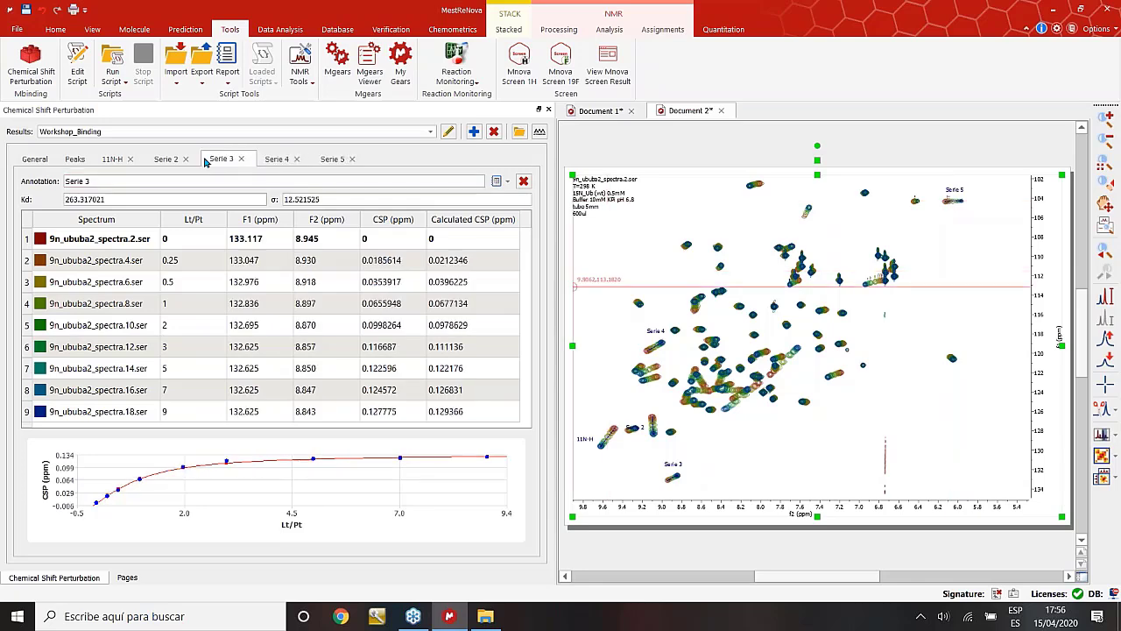
pyautogui.click(165, 159)
pyautogui.click(113, 158)
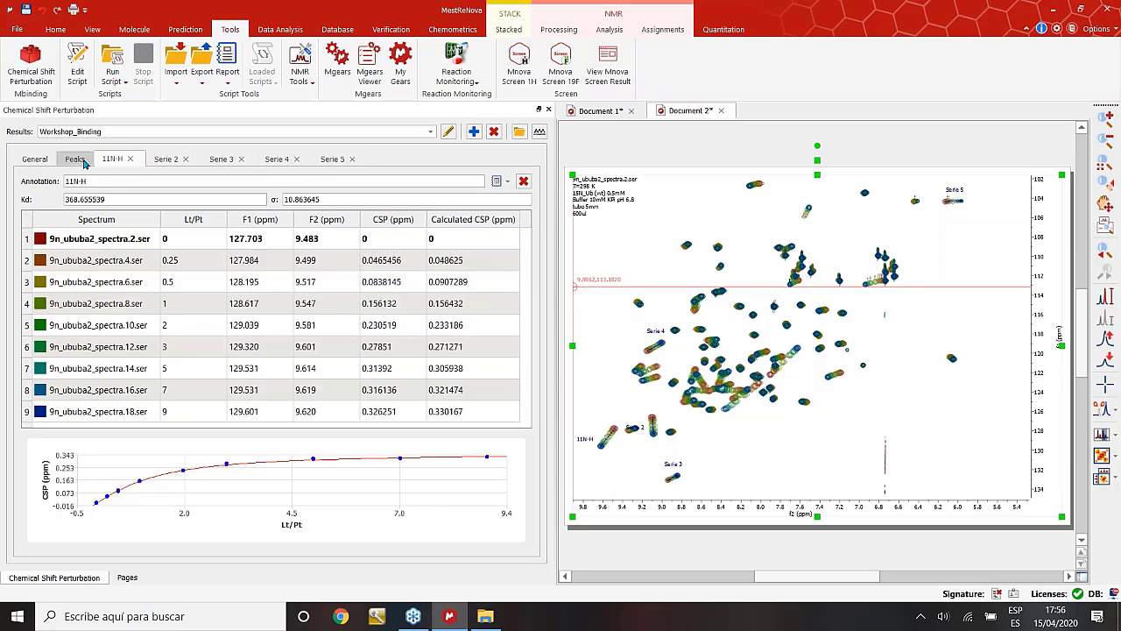
pyautogui.click(77, 160)
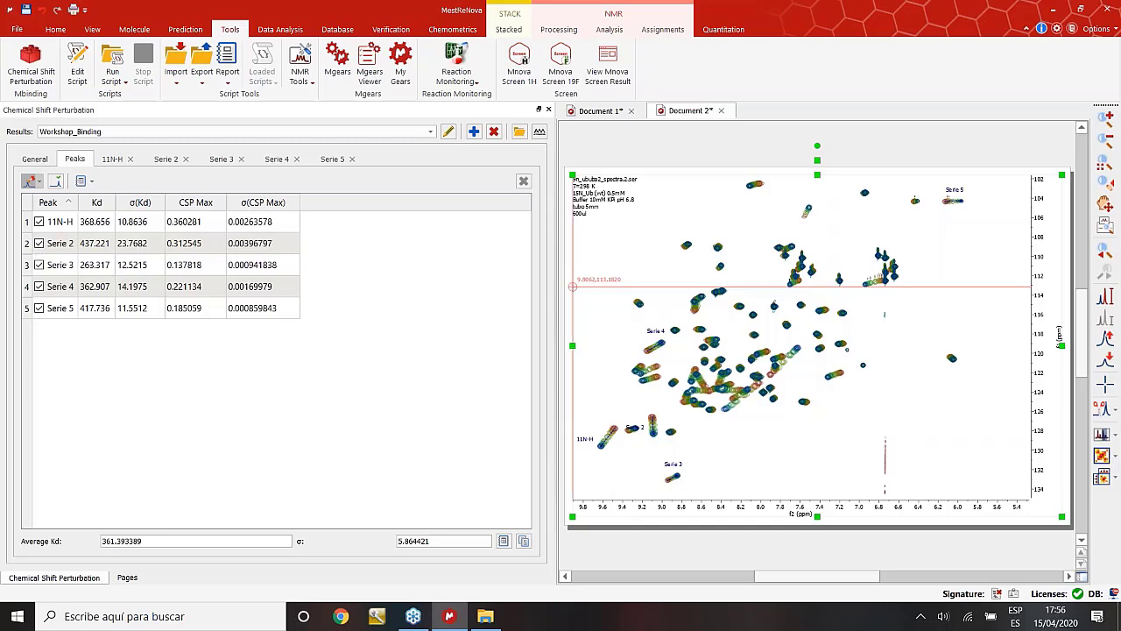
# Exclude Serie 2 from the average Kd and inspect the Serie 3 fit.
pyautogui.click(39, 245)
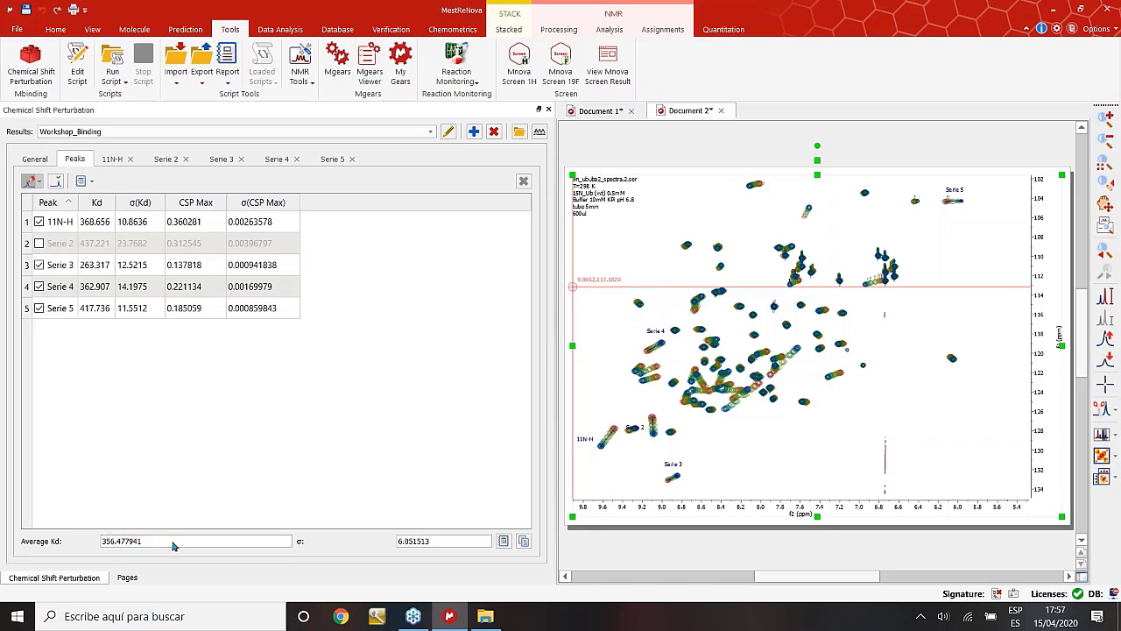
pyautogui.click(59, 270)
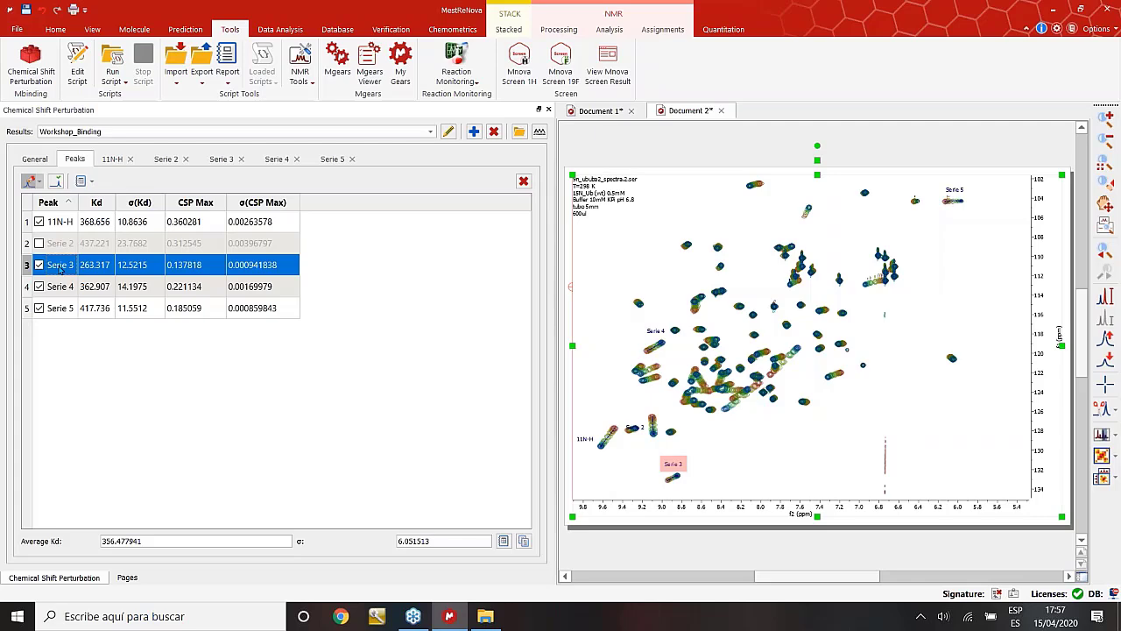
pyautogui.doubleClick(60, 271)
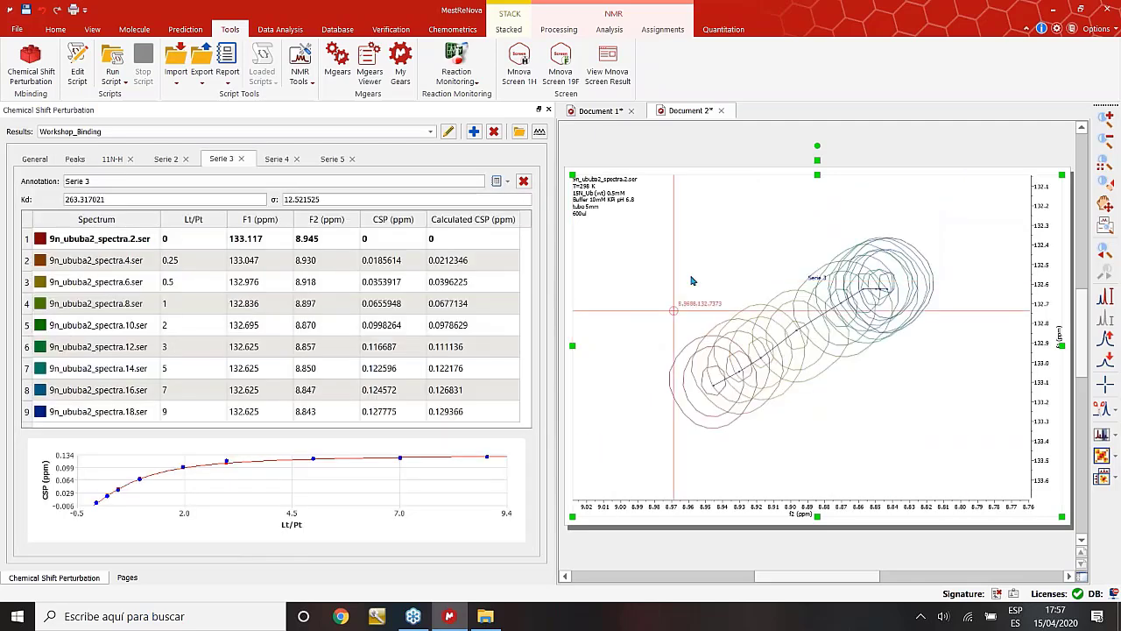
pyautogui.click(77, 159)
# Inspect the 11N-H and Serie 4 fits from the peak summary table.
pyautogui.click(64, 223)
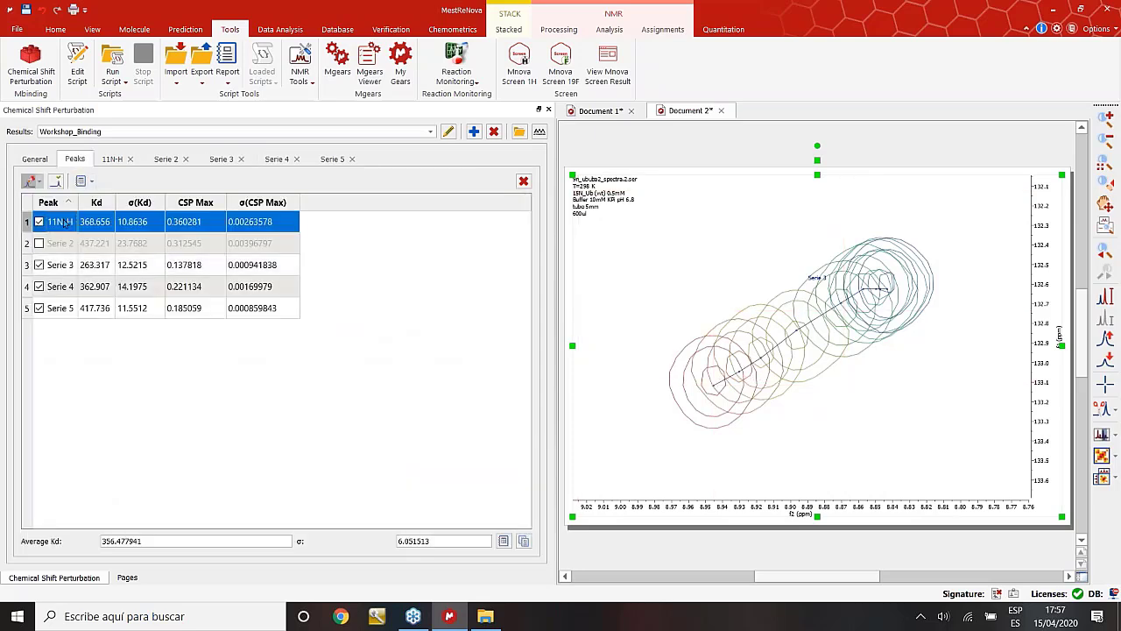
pyautogui.doubleClick(66, 223)
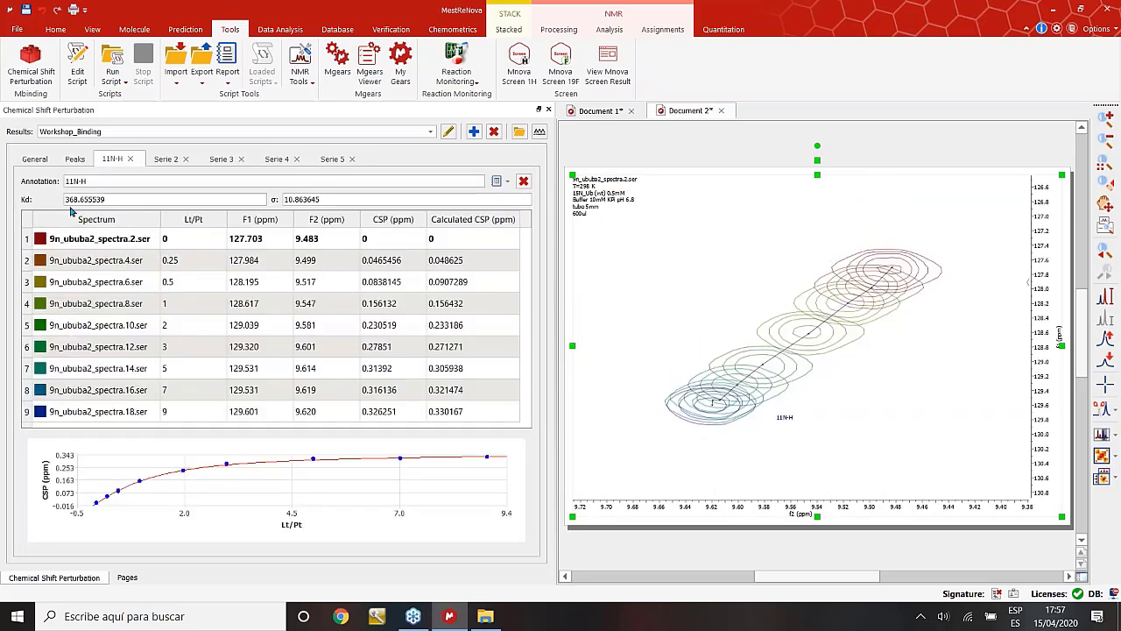
pyautogui.click(77, 159)
pyautogui.click(56, 291)
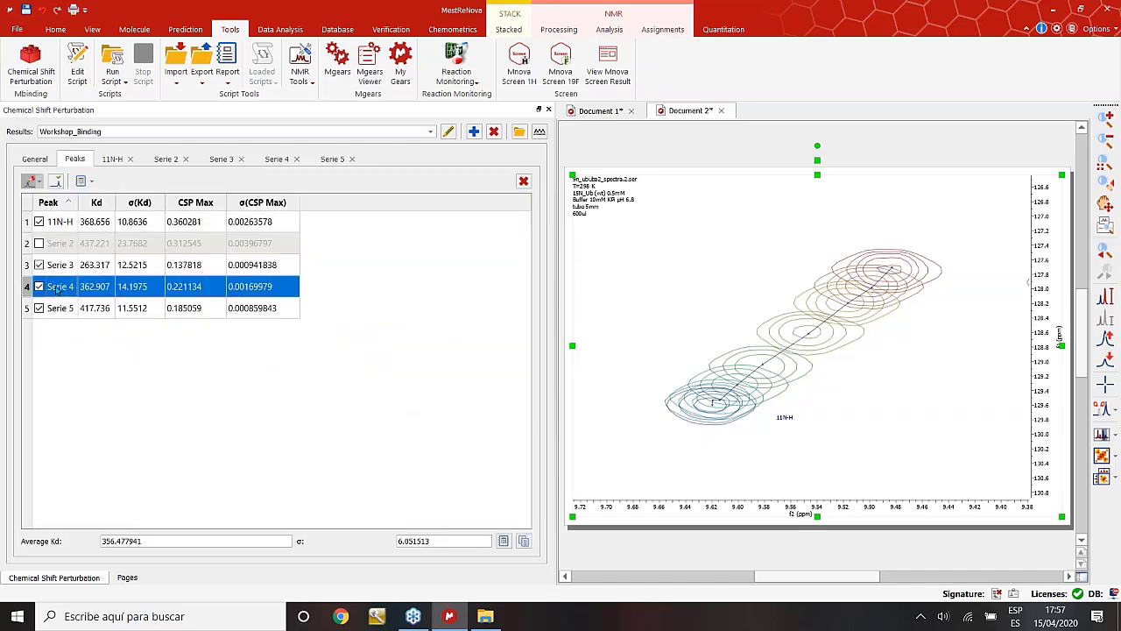
pyautogui.click(56, 290)
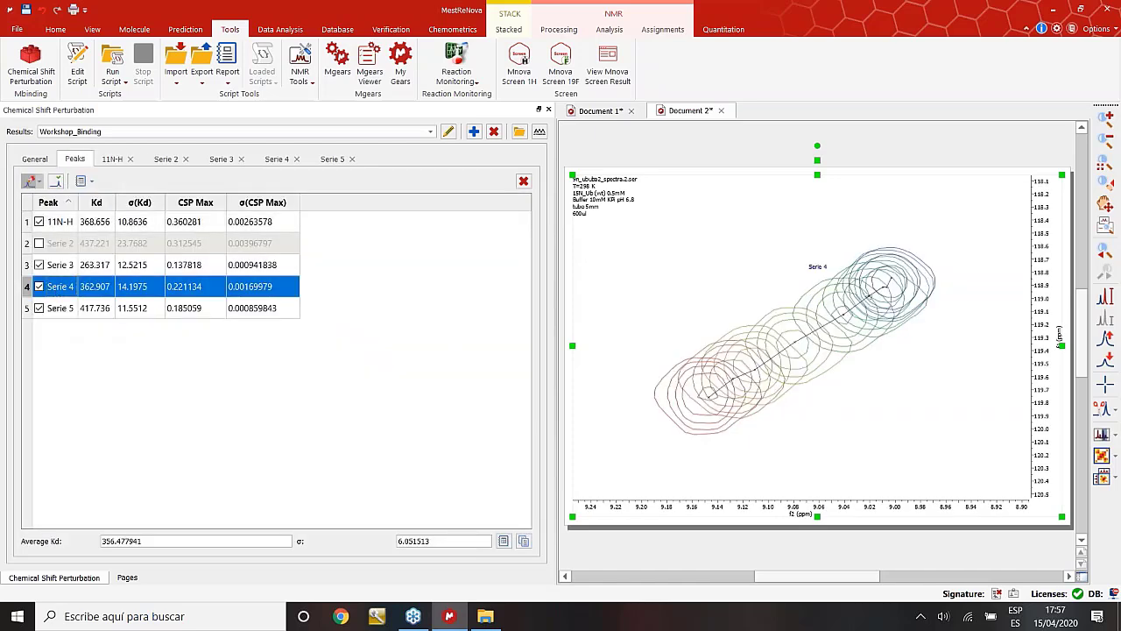
pyautogui.doubleClick(56, 286)
pyautogui.click(75, 158)
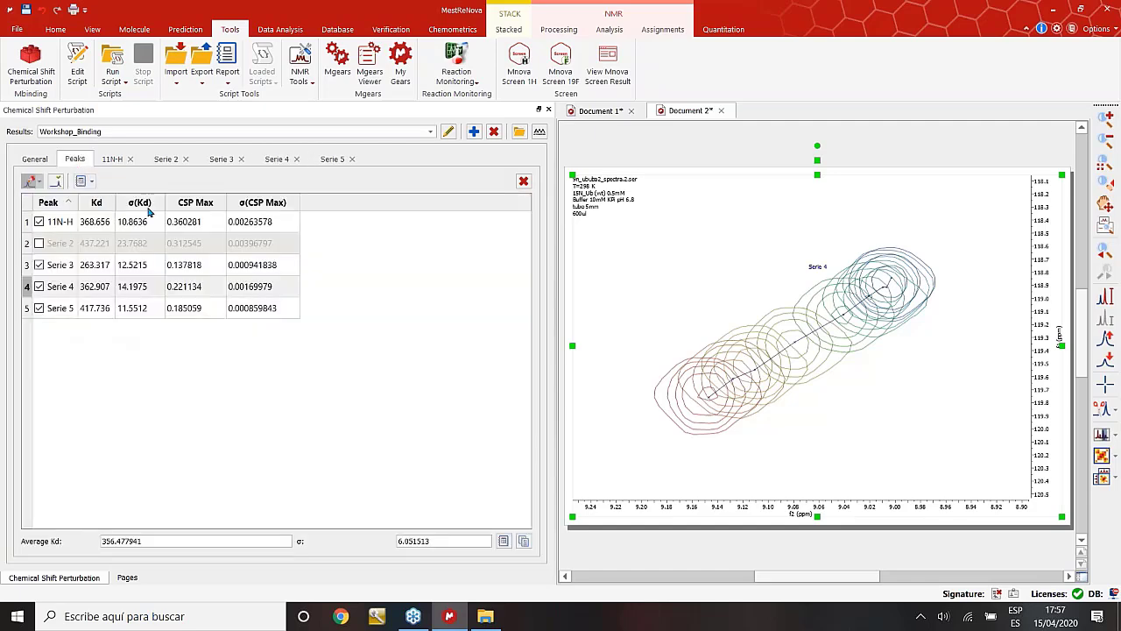
# Paste the Kd results table onto the spectrum and move it to the lower right.
pyautogui.click(92, 181)
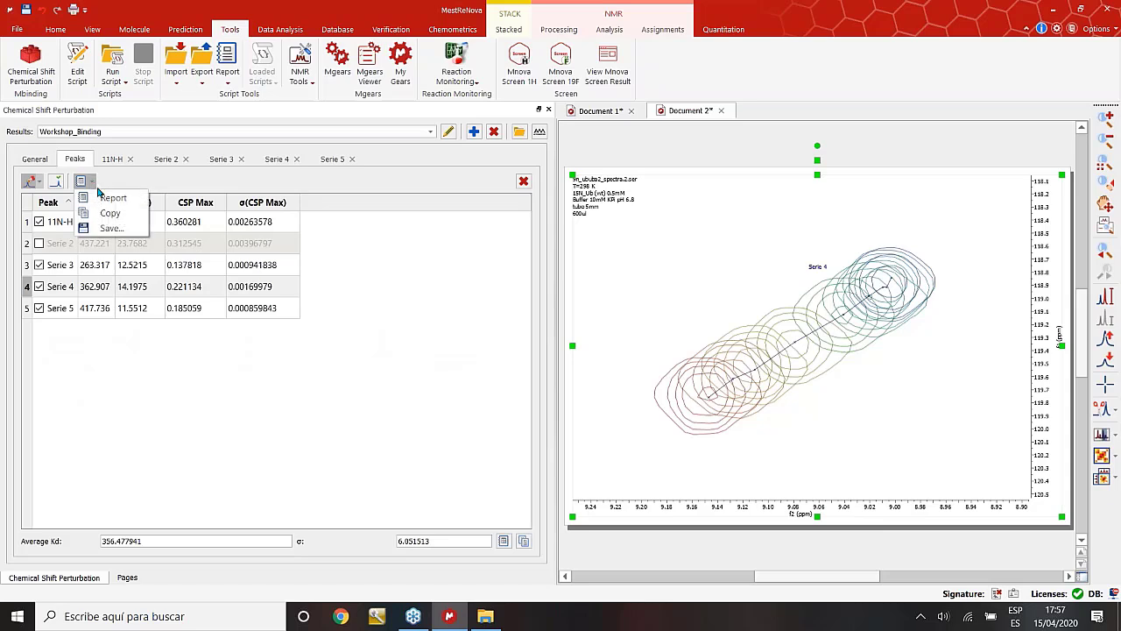
pyautogui.click(113, 199)
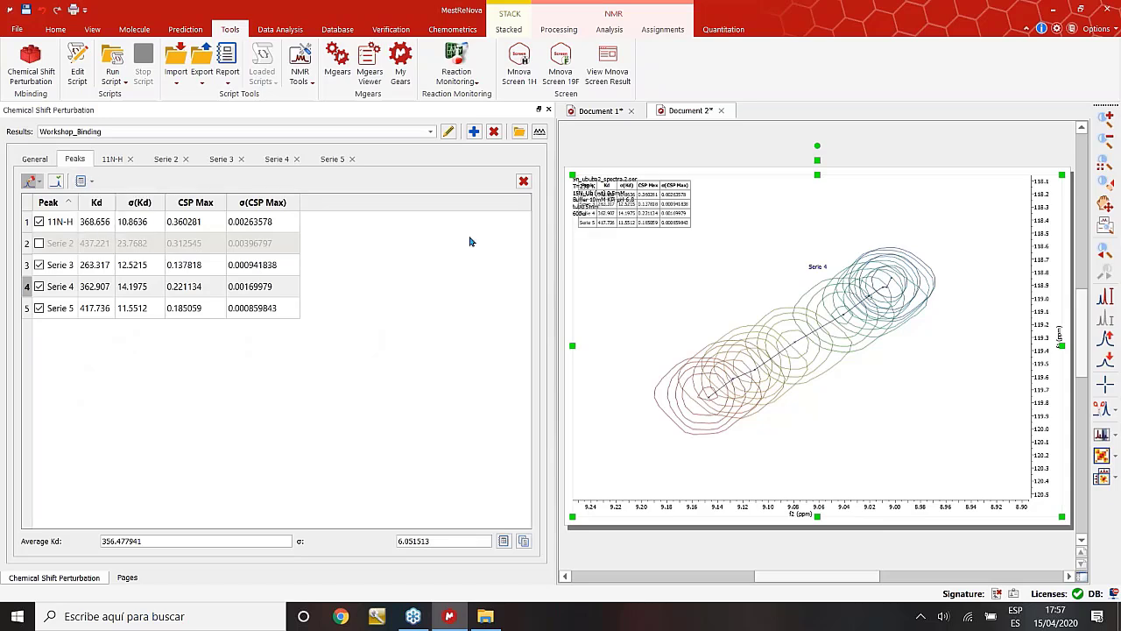
pyautogui.click(633, 201)
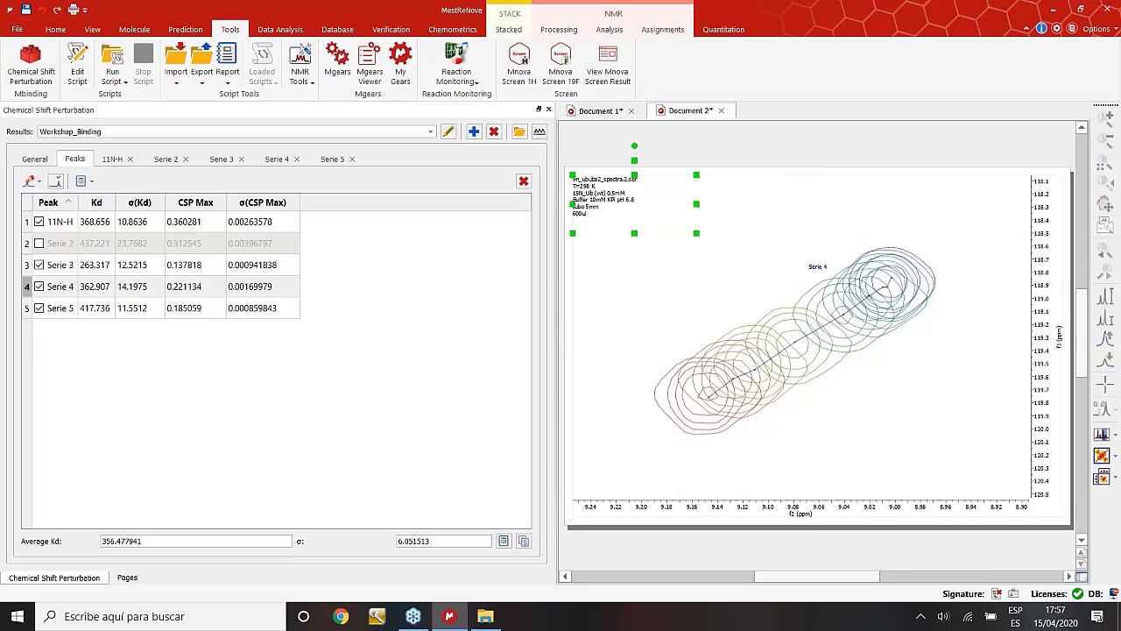
pyautogui.moveTo(632, 202); pyautogui.dragTo(641, 268)
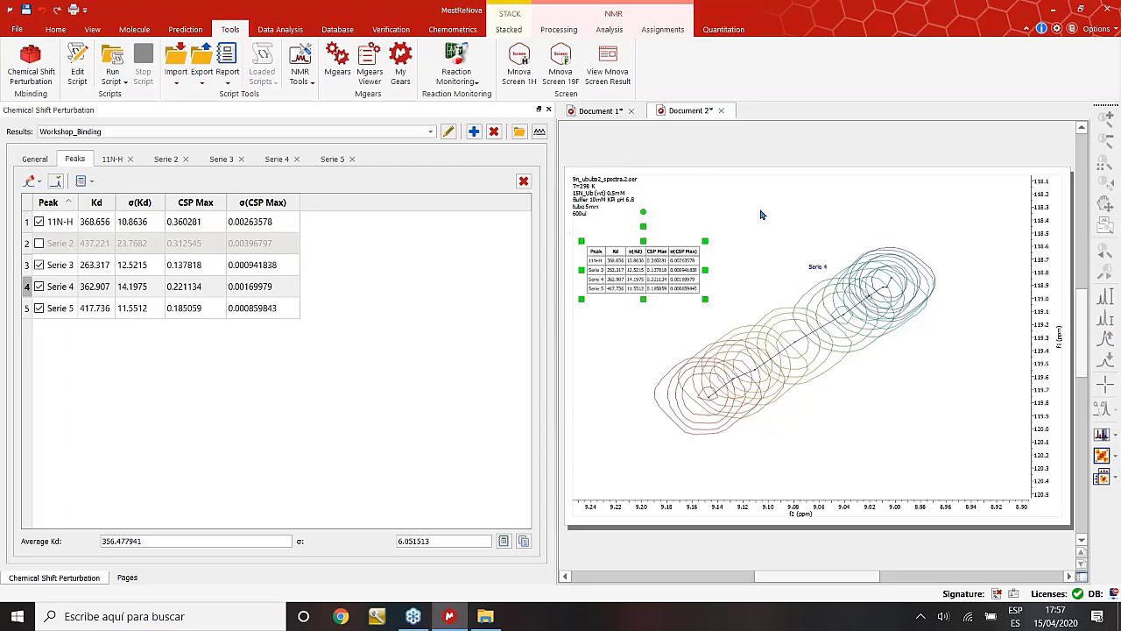
pyautogui.click(762, 214)
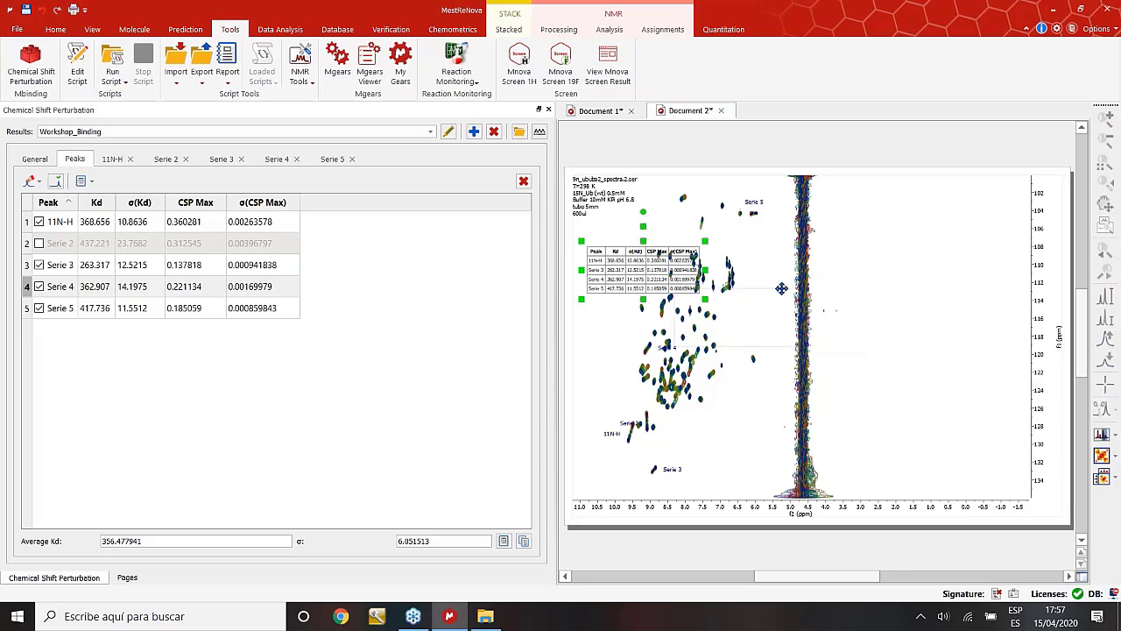
pyautogui.moveTo(782, 288); pyautogui.dragTo(958, 388)
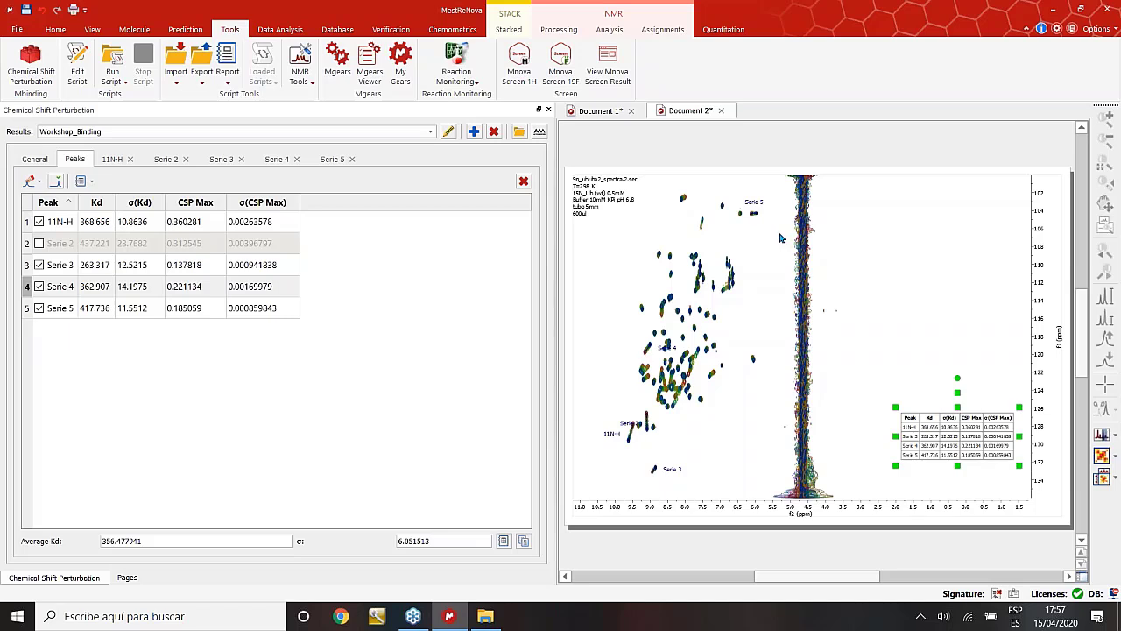
# Show the titration spectra list and narrow the analysis panel to widen the spectrum.
pyautogui.click(35, 159)
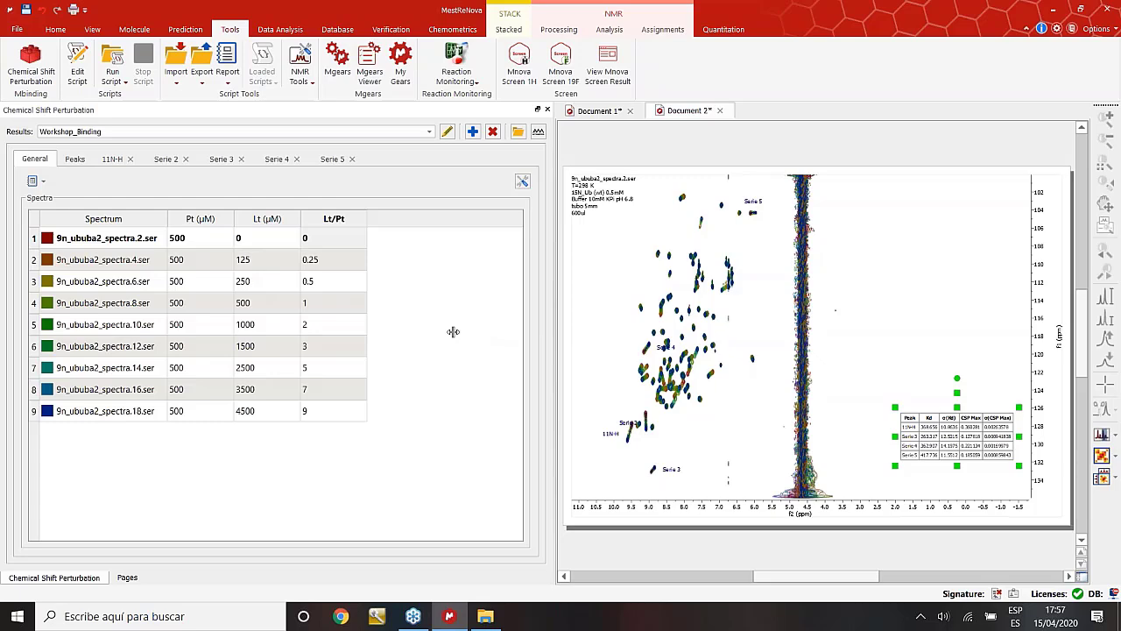
pyautogui.moveTo(453, 332); pyautogui.dragTo(453, 331)
pyautogui.moveTo(457, 263); pyautogui.dragTo(434, 228)
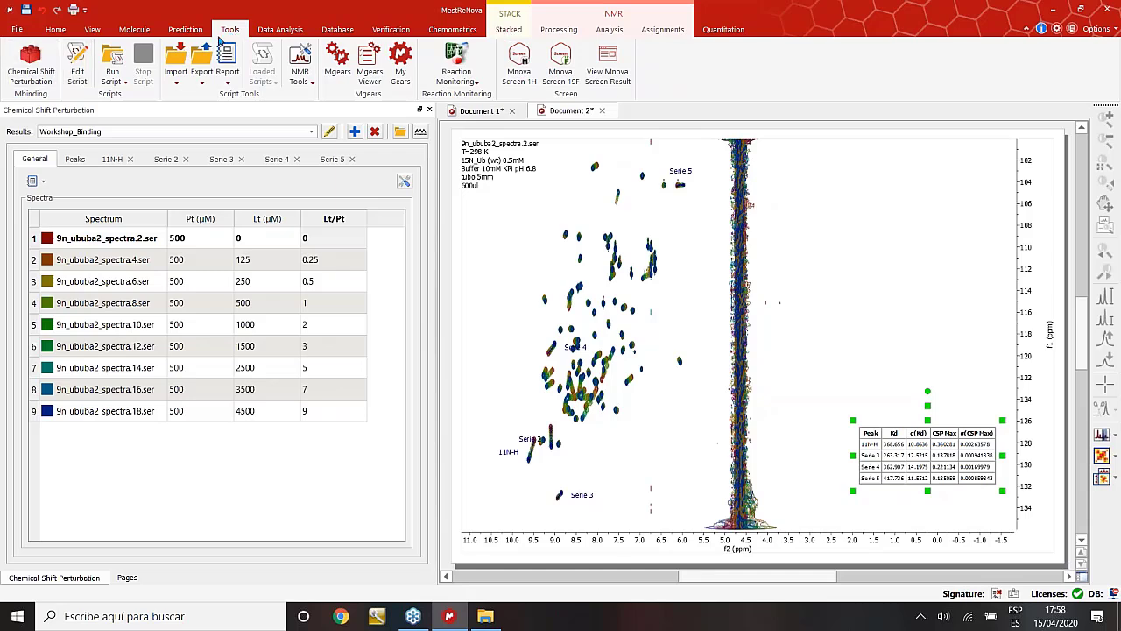
pyautogui.click(176, 81)
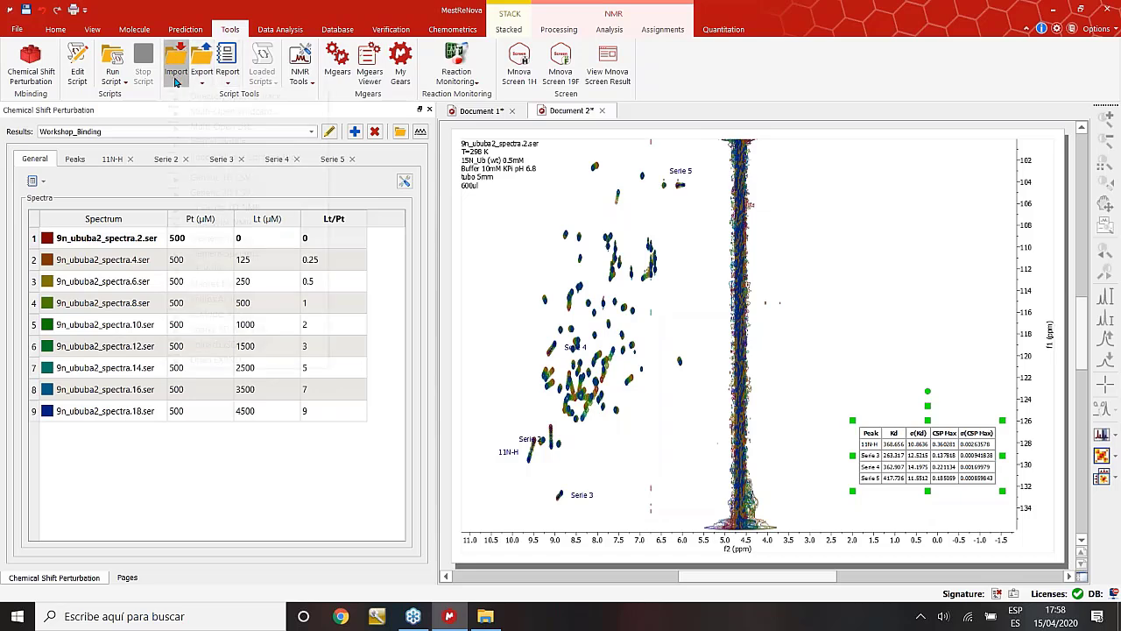
pyautogui.click(229, 100)
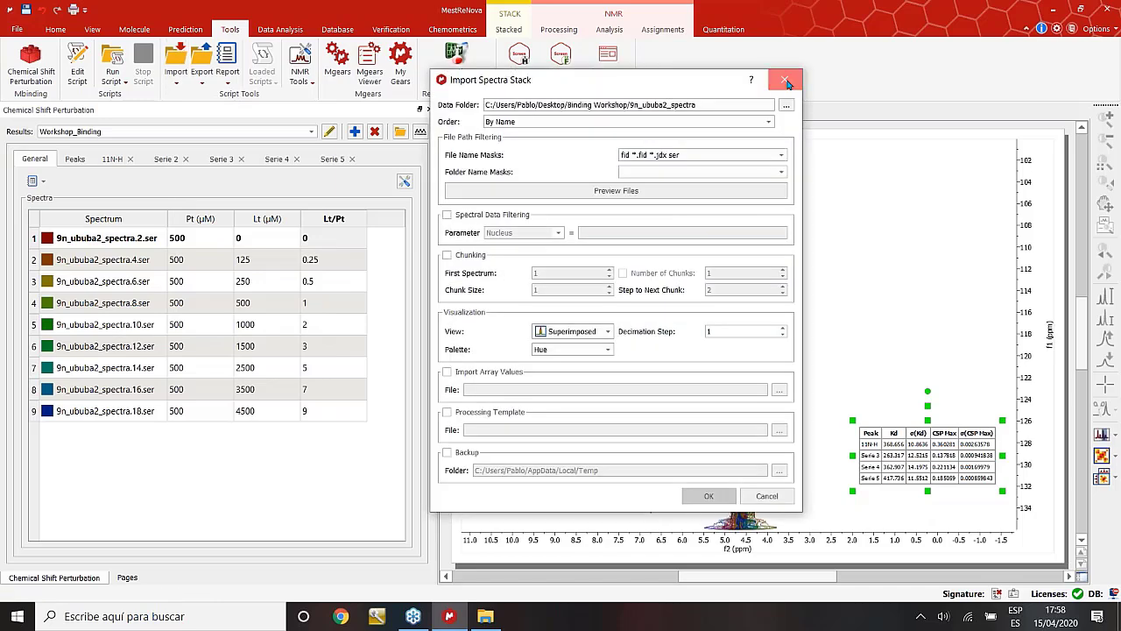
pyautogui.click(786, 81)
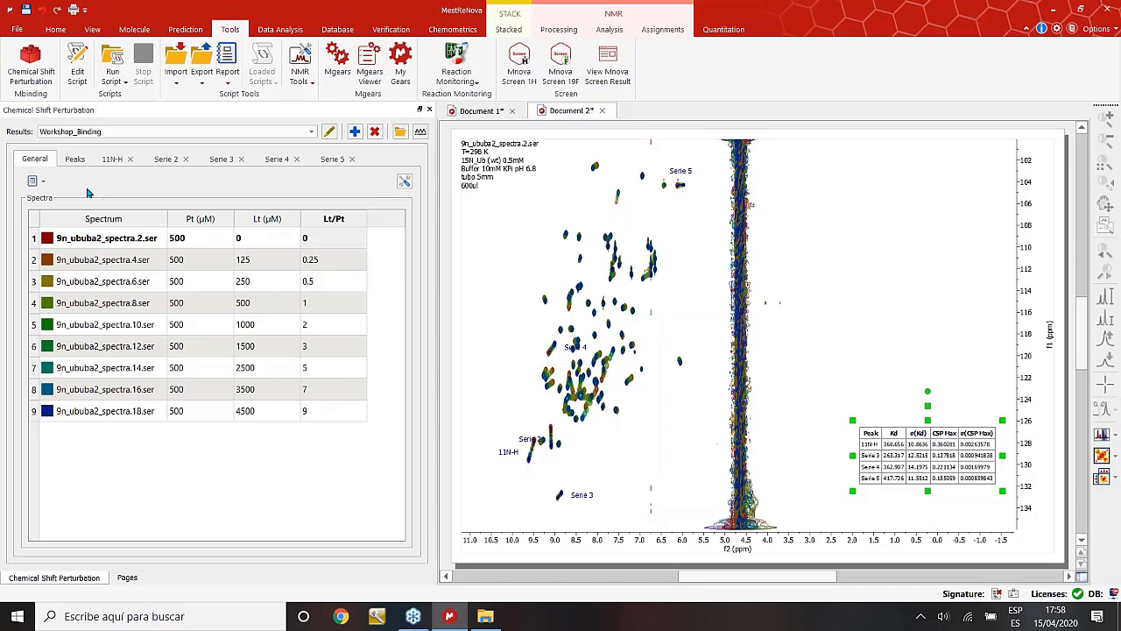
# Track two more peaks as Serie 6 and Serie 7 and zoom into the crowded region.
pyautogui.click(75, 161)
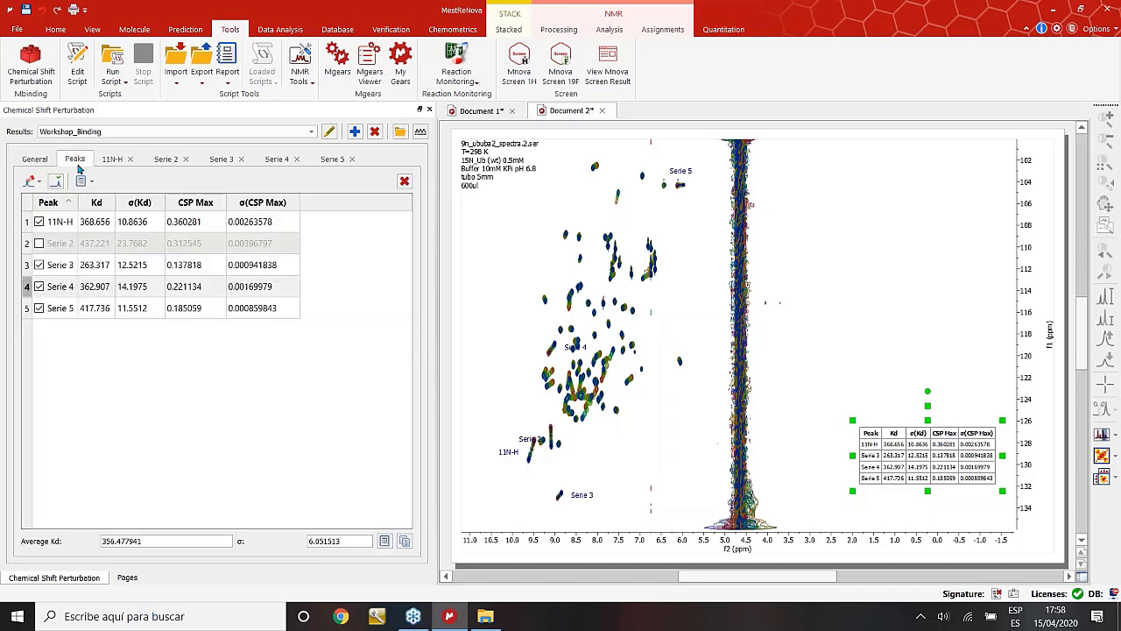
pyautogui.click(28, 182)
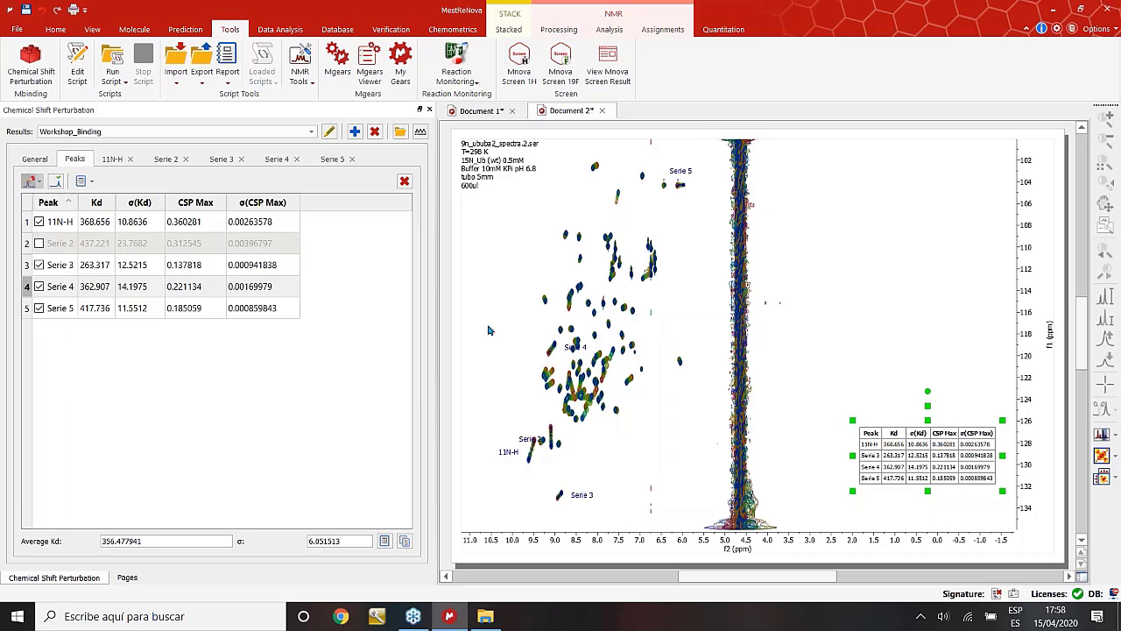
pyautogui.click(615, 392)
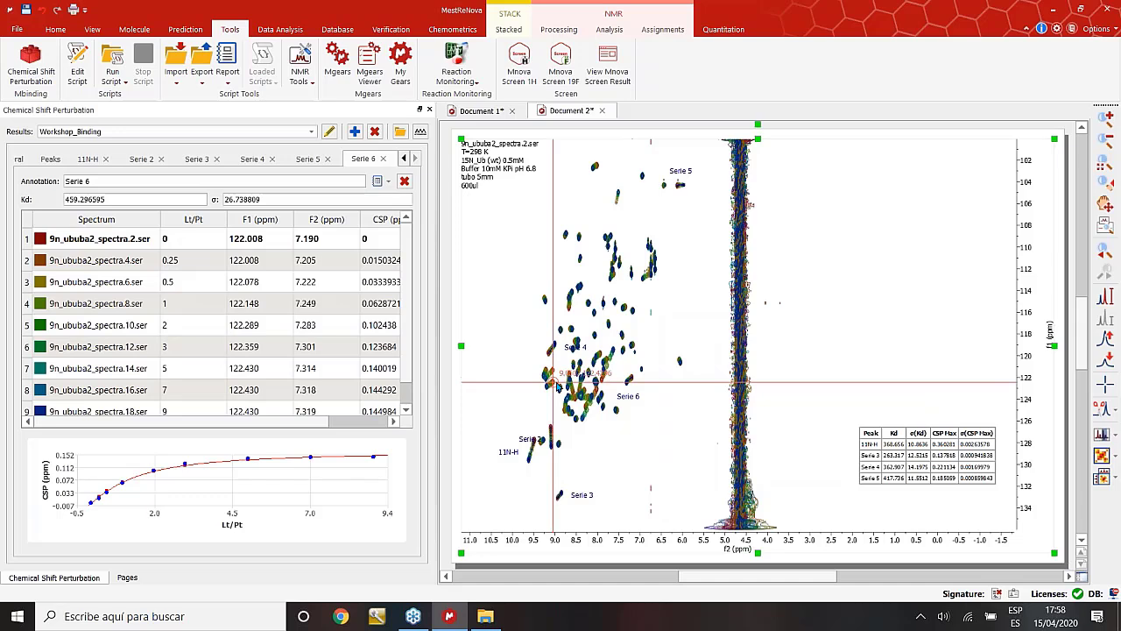
pyautogui.click(553, 382)
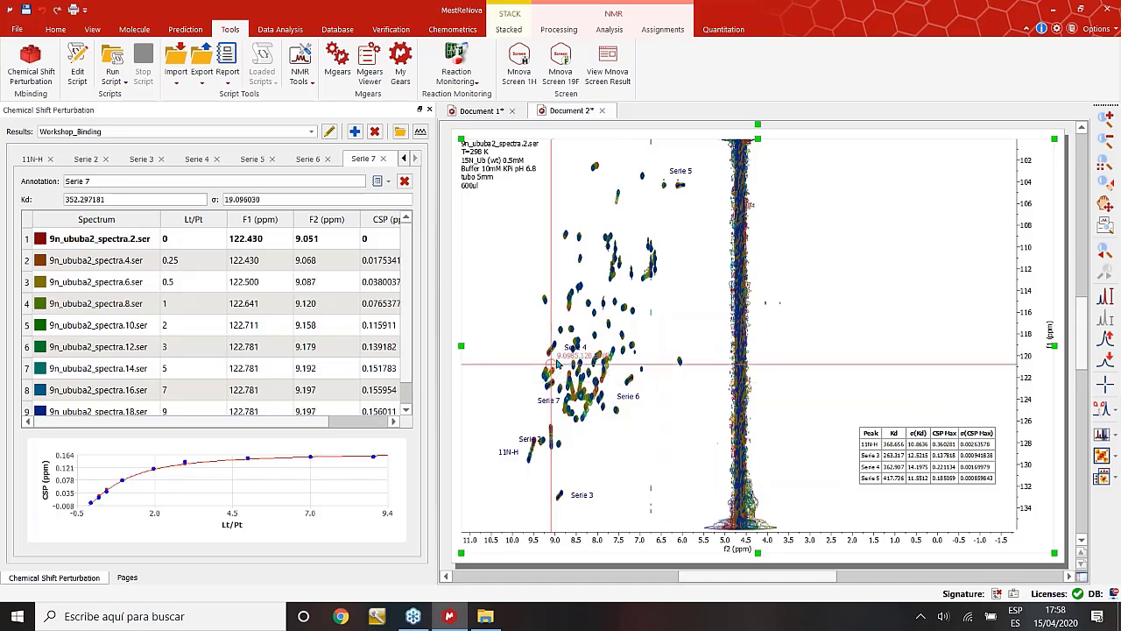
pyautogui.moveTo(492, 272); pyautogui.dragTo(674, 508)
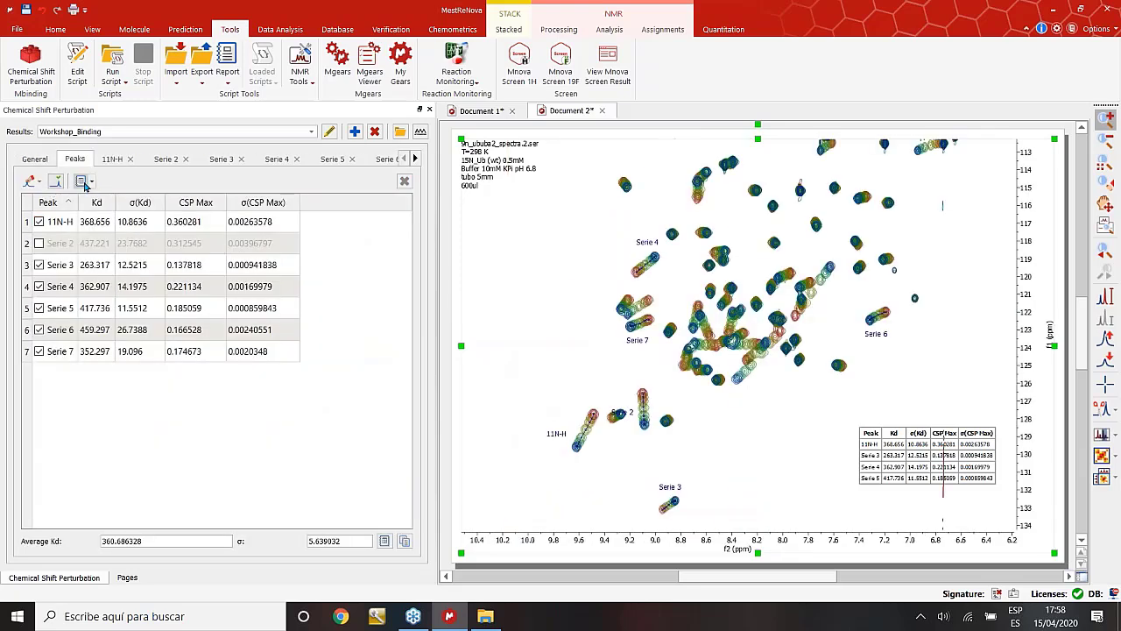
# Open and dismiss the Report/Copy/Save results export options.
pyautogui.click(91, 182)
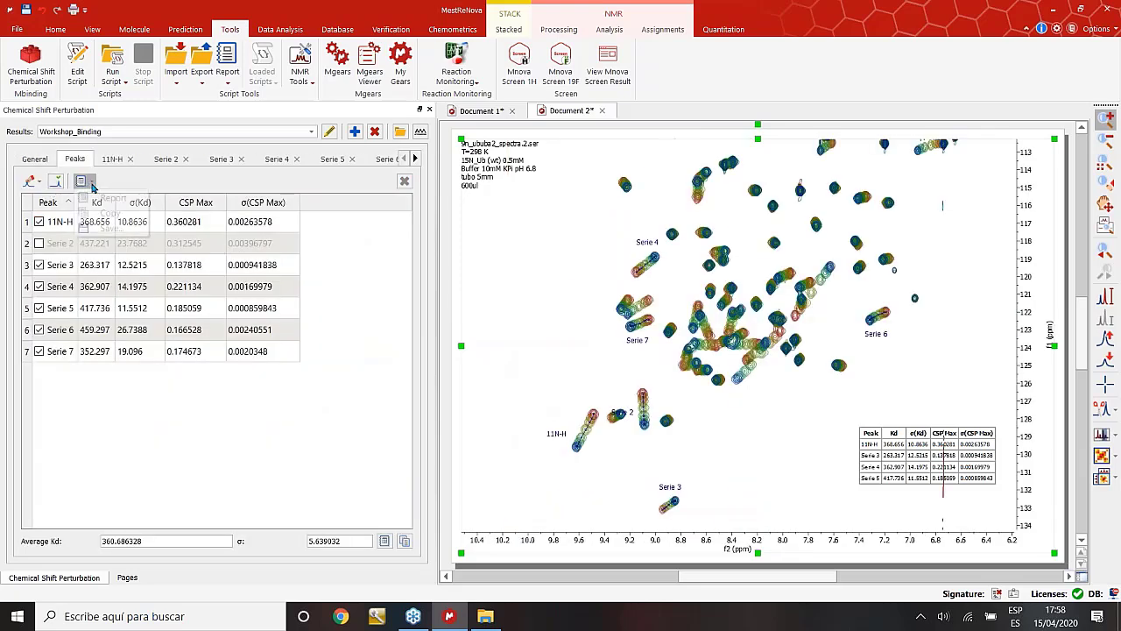
pyautogui.click(91, 182)
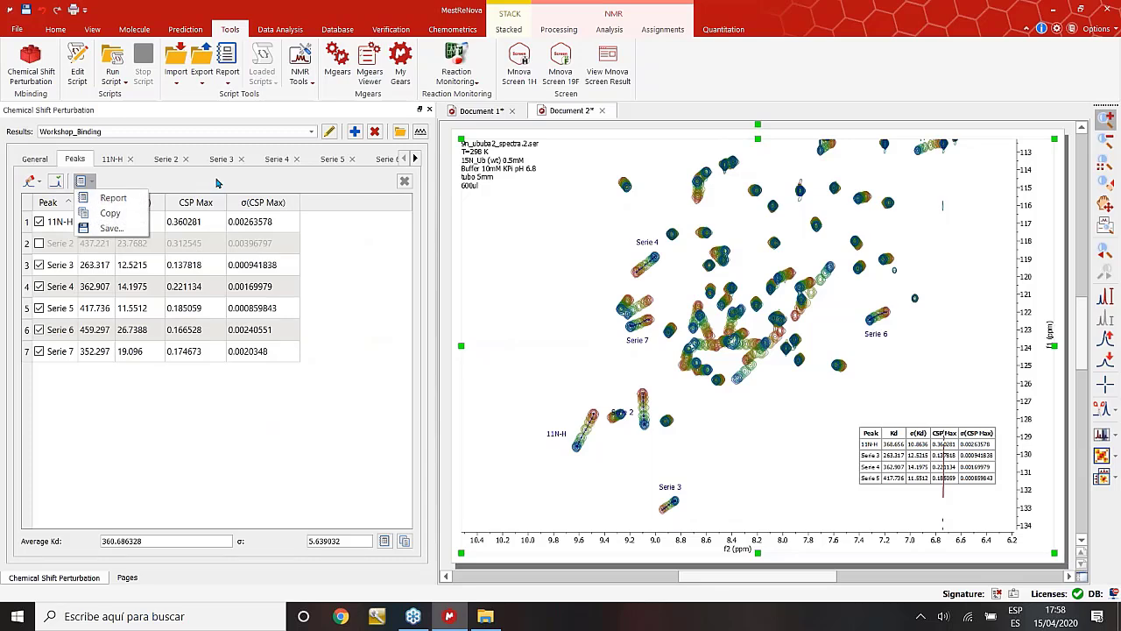
pyautogui.click(356, 318)
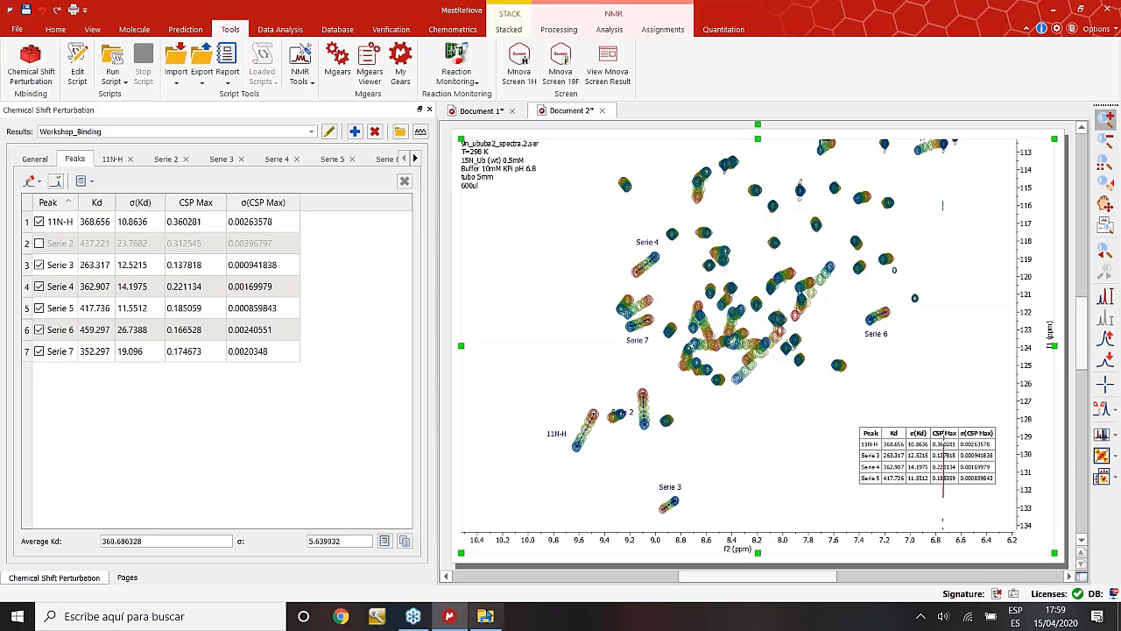
pyautogui.moveTo(487, 616)
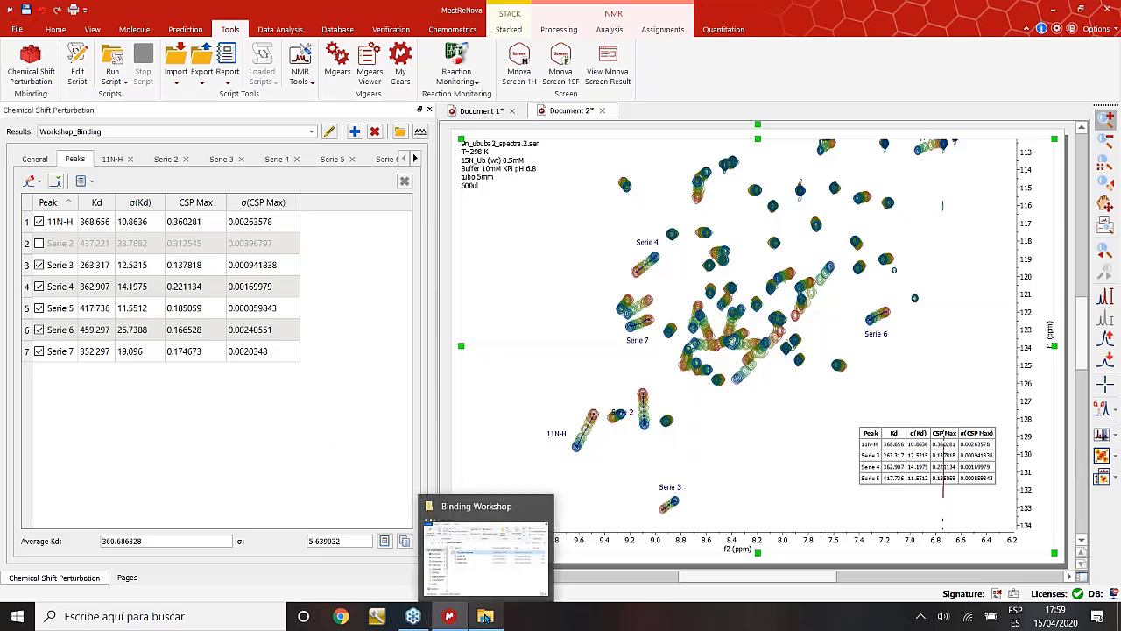
# From the Binding Workshop folder, view ligand.txt in Notepad and close it.
pyautogui.click(487, 616)
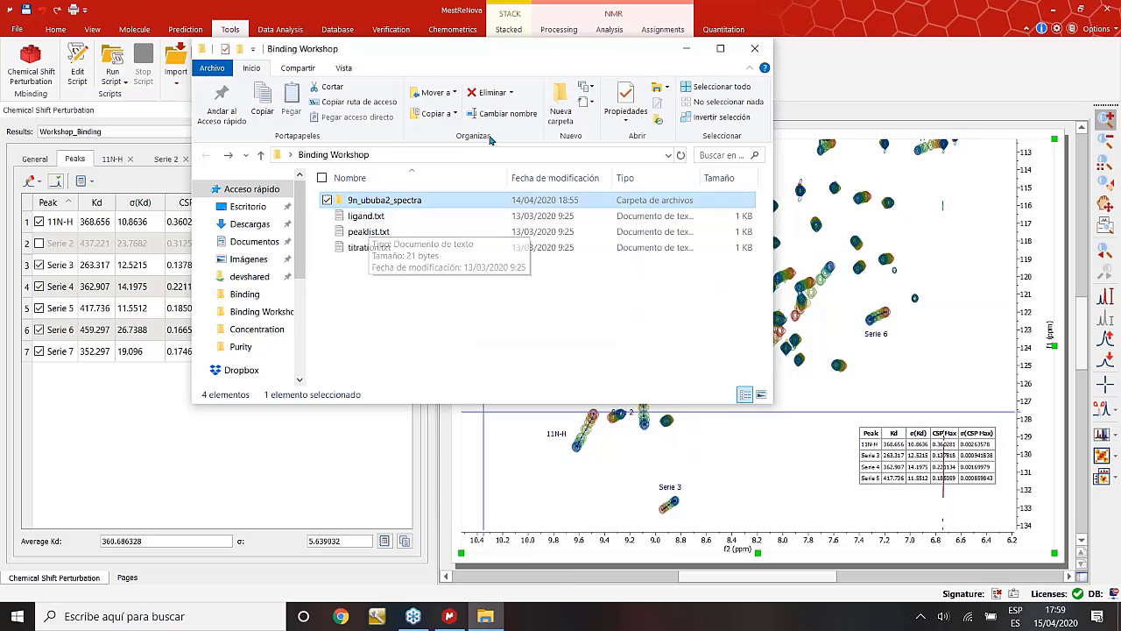
pyautogui.click(377, 219)
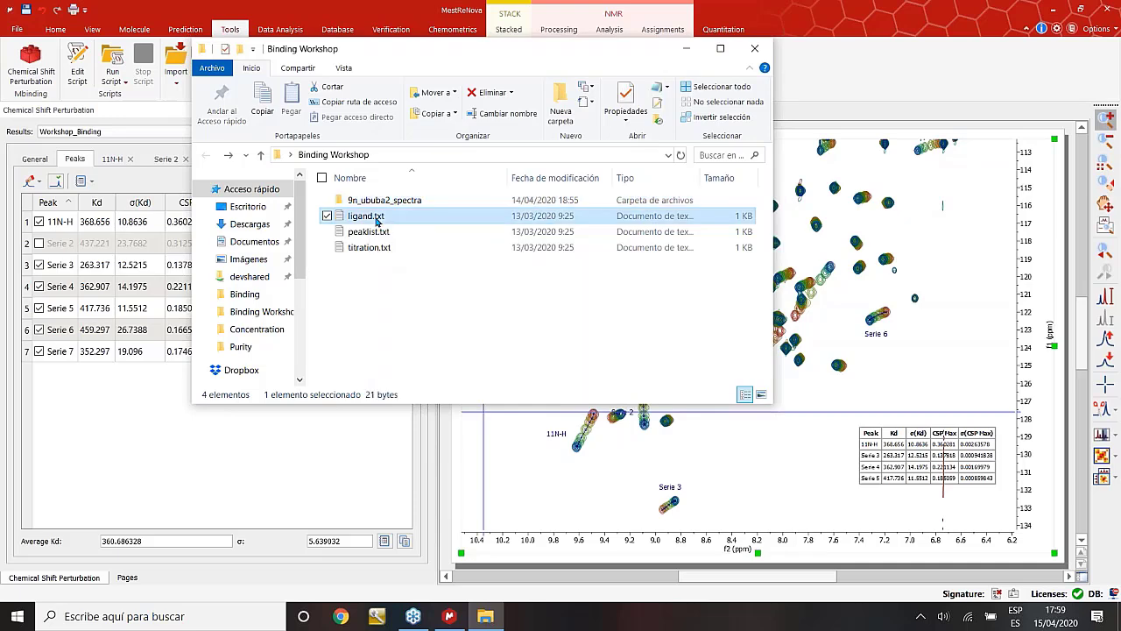
pyautogui.doubleClick(376, 220)
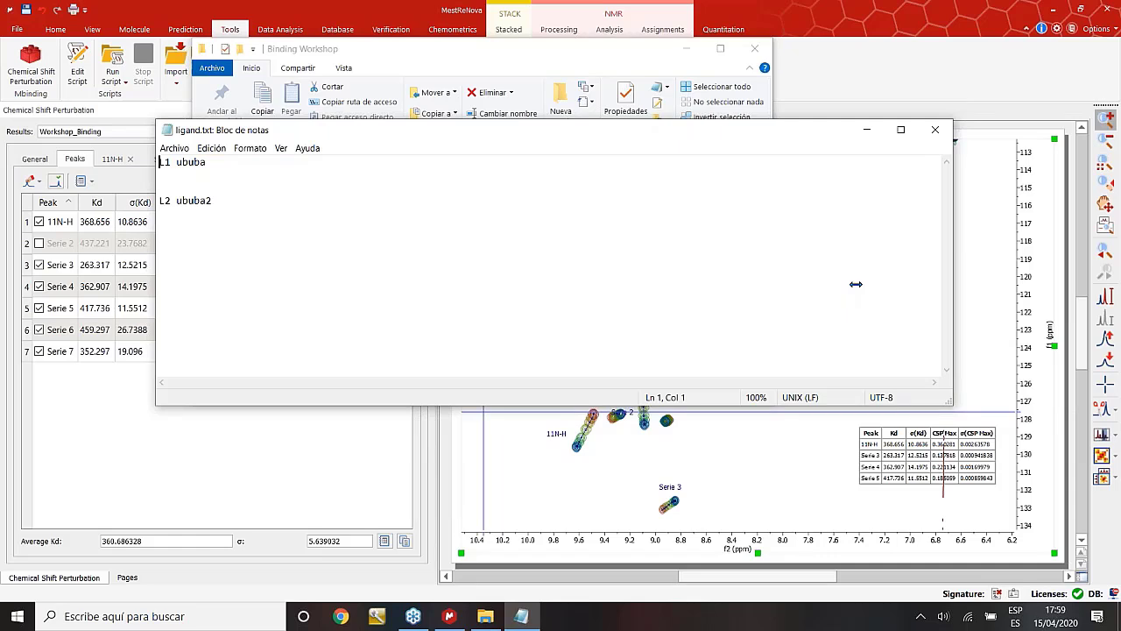
pyautogui.moveTo(856, 284); pyautogui.dragTo(358, 284)
pyautogui.moveTo(320, 404); pyautogui.dragTo(321, 275)
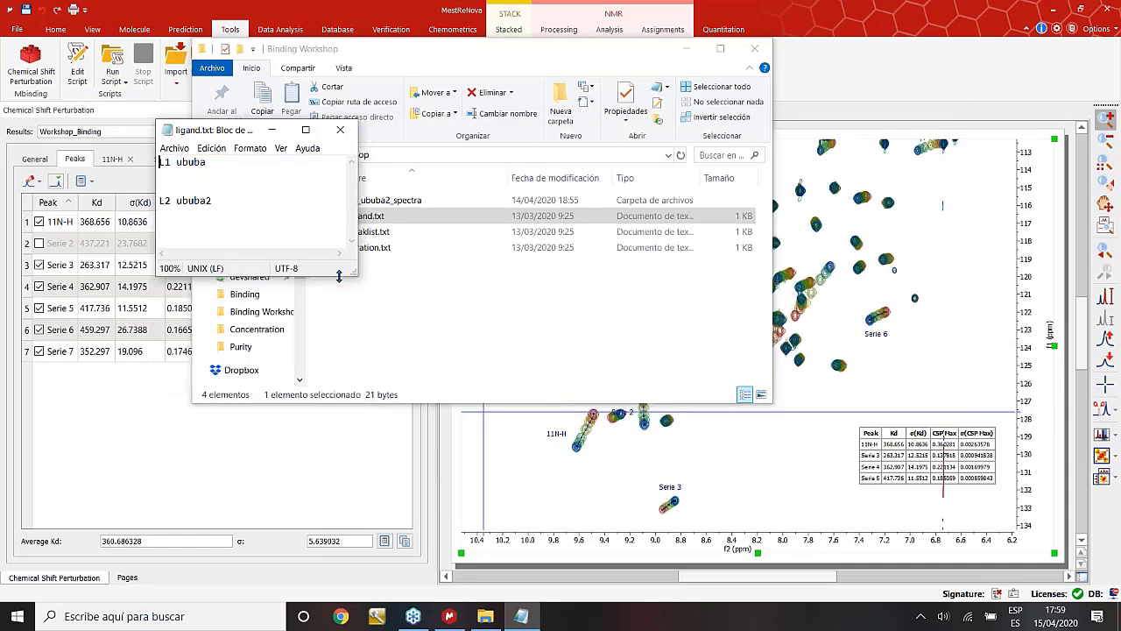
pyautogui.click(342, 129)
# View peaklist.txt, select the 9N-H line, then close it.
pyautogui.doubleClick(372, 231)
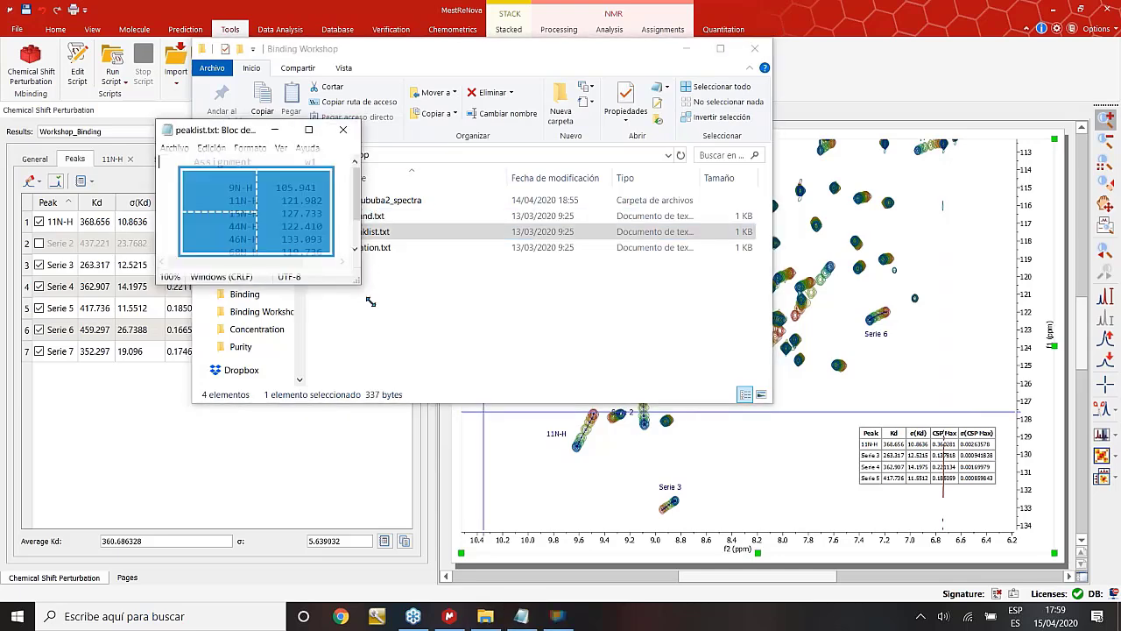
pyautogui.moveTo(357, 275); pyautogui.dragTo(464, 342)
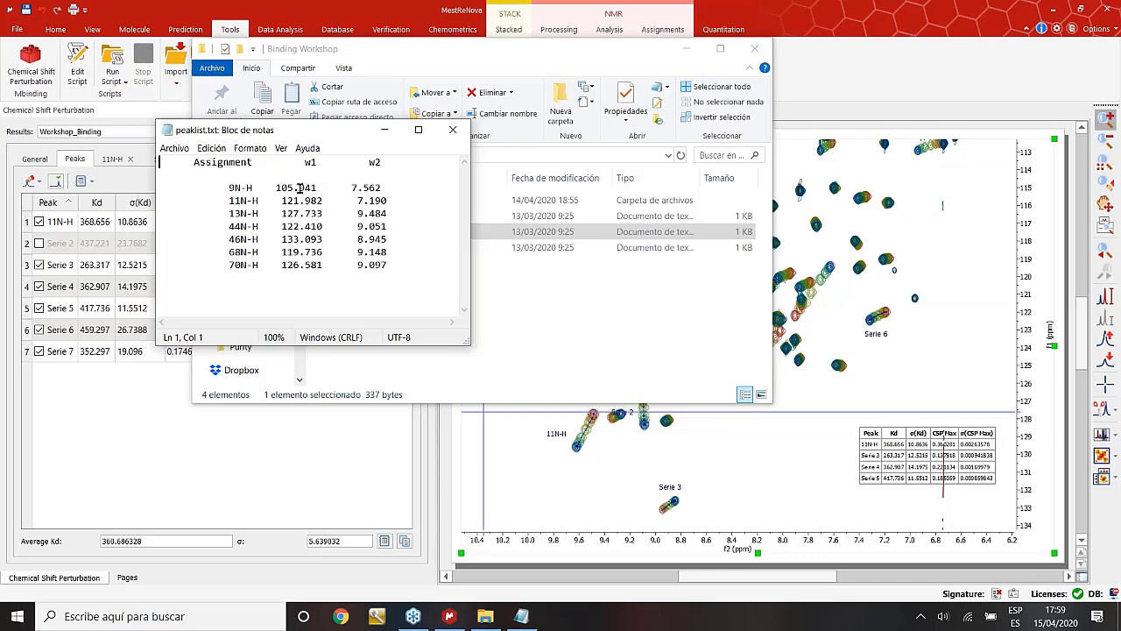
pyautogui.click(389, 187)
pyautogui.hotkey('shift', 'Left')
pyautogui.hotkey('shift', 'Left')
pyautogui.hotkey('shift', 'Left')
pyautogui.hotkey('shift', 'Left')
pyautogui.hotkey('shift', 'Up')
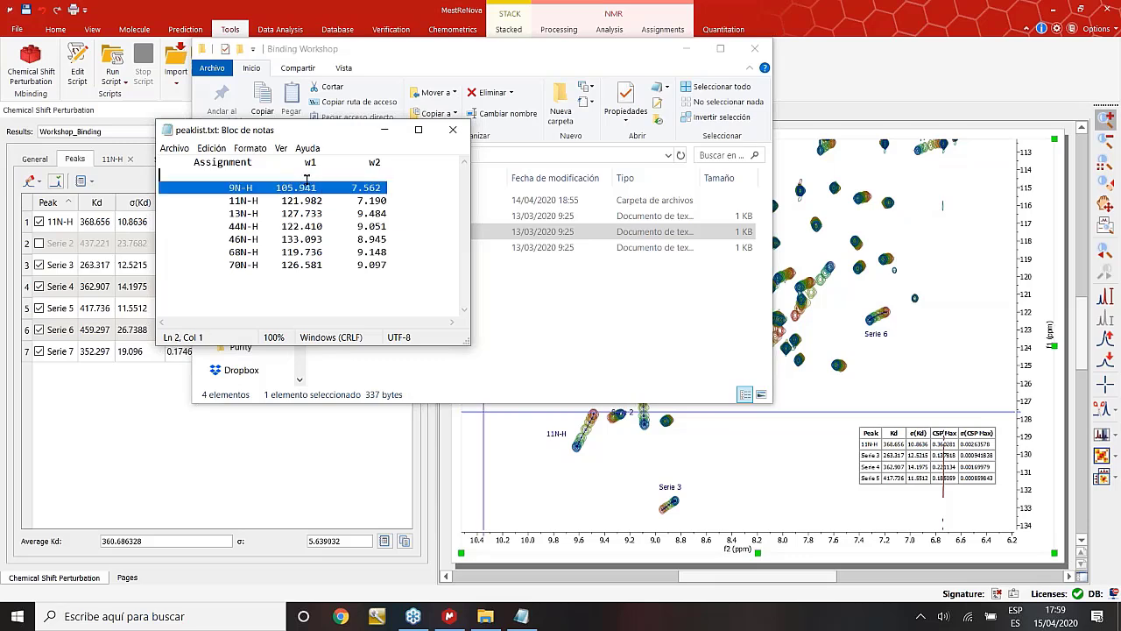
pyautogui.click(452, 130)
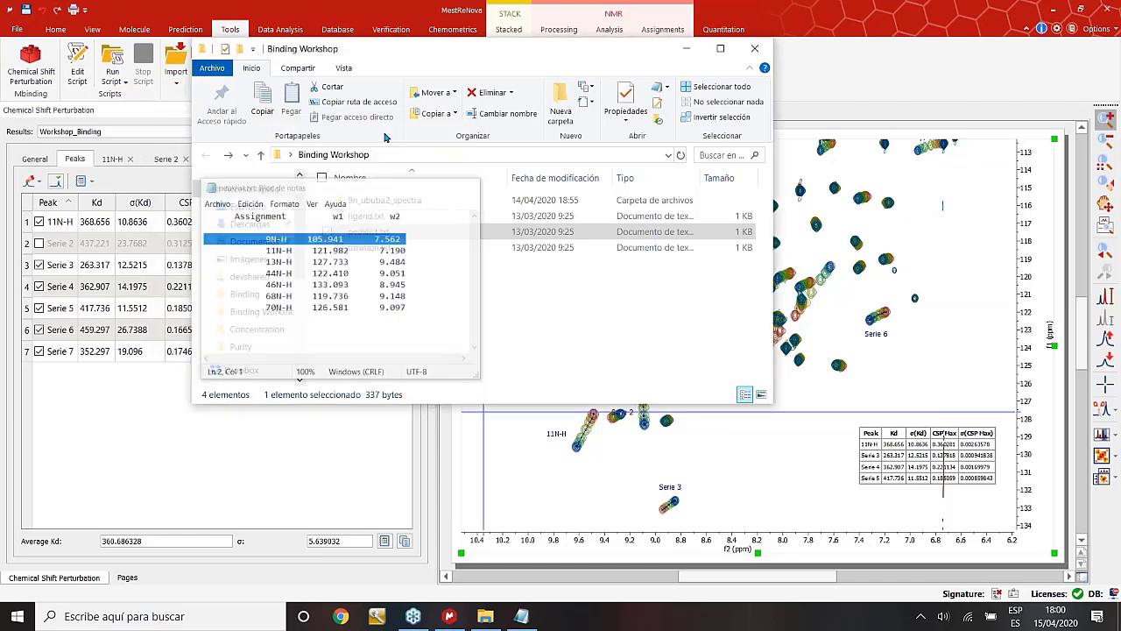
# View titration.txt in an enlarged window, then minimize Notepad.
pyautogui.doubleClick(377, 248)
pyautogui.moveTo(353, 277); pyautogui.dragTo(446, 408)
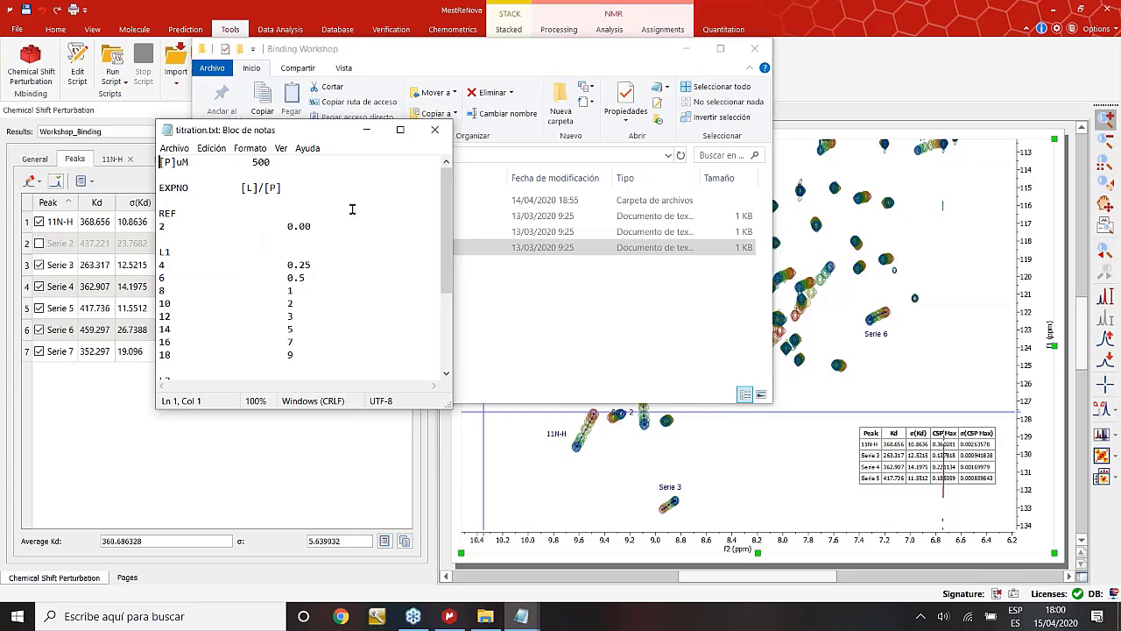
pyautogui.click(367, 131)
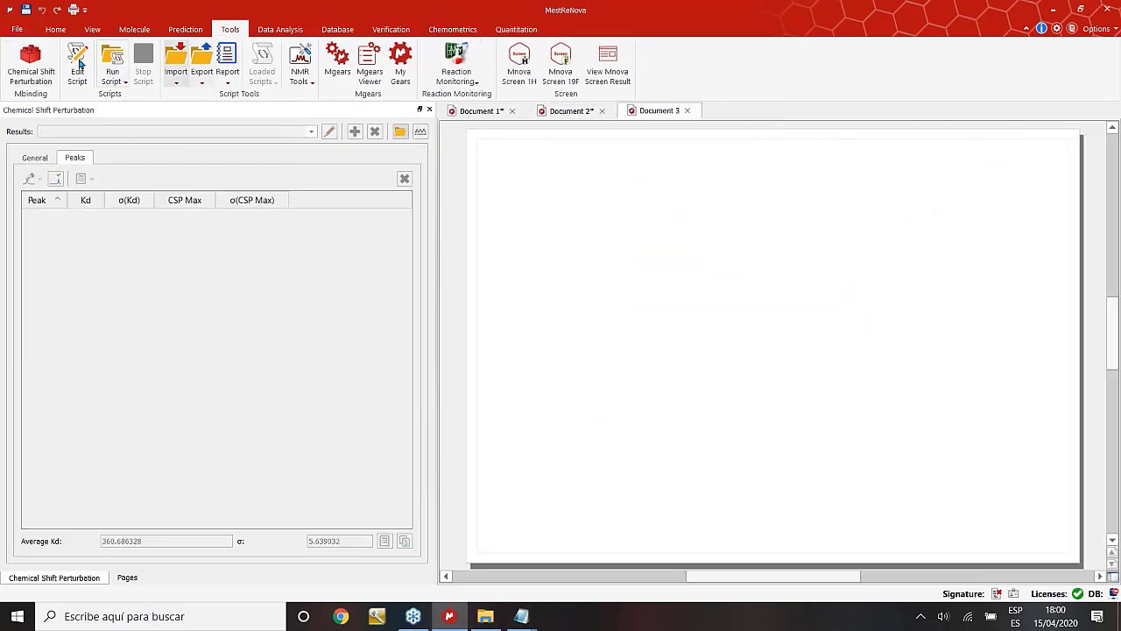
# Open the CSP Open dialog from the Chemical Shift Perturbation panel's create-document button.
pyautogui.click(405, 134)
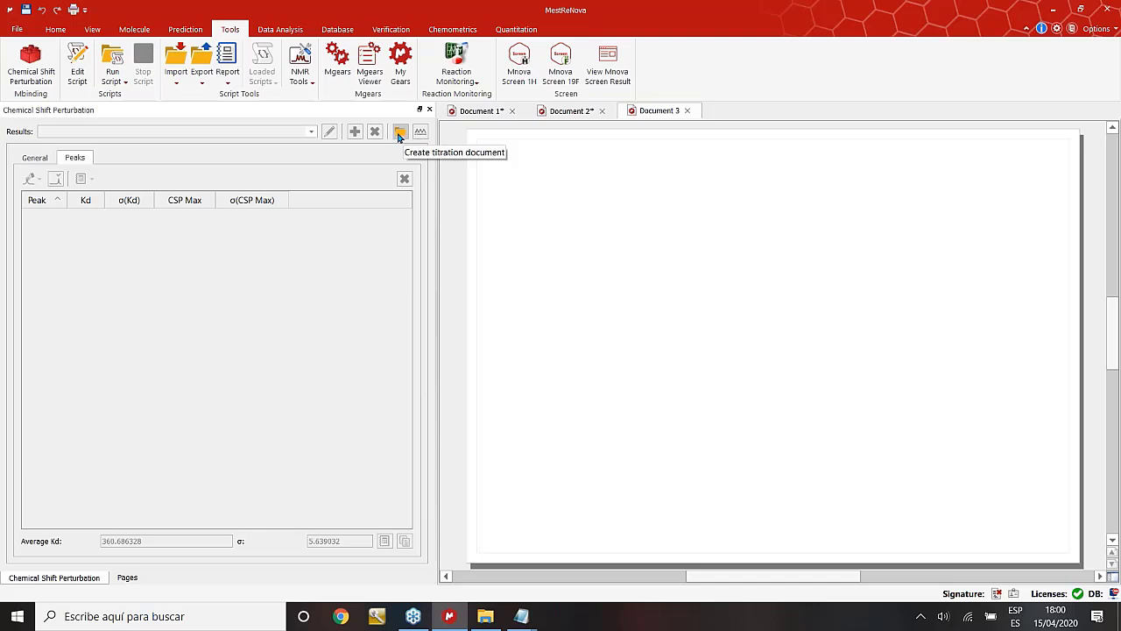
pyautogui.click(399, 134)
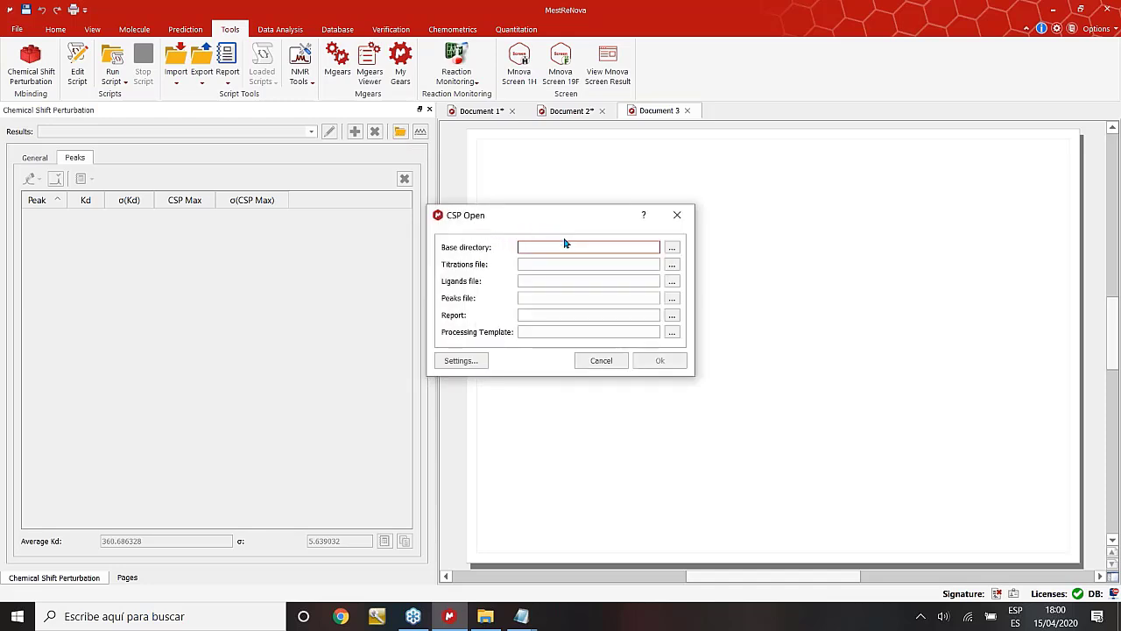
# Set the base directory to the 9n_ububa2_spectra folder in Binding Workshop.
pyautogui.click(673, 249)
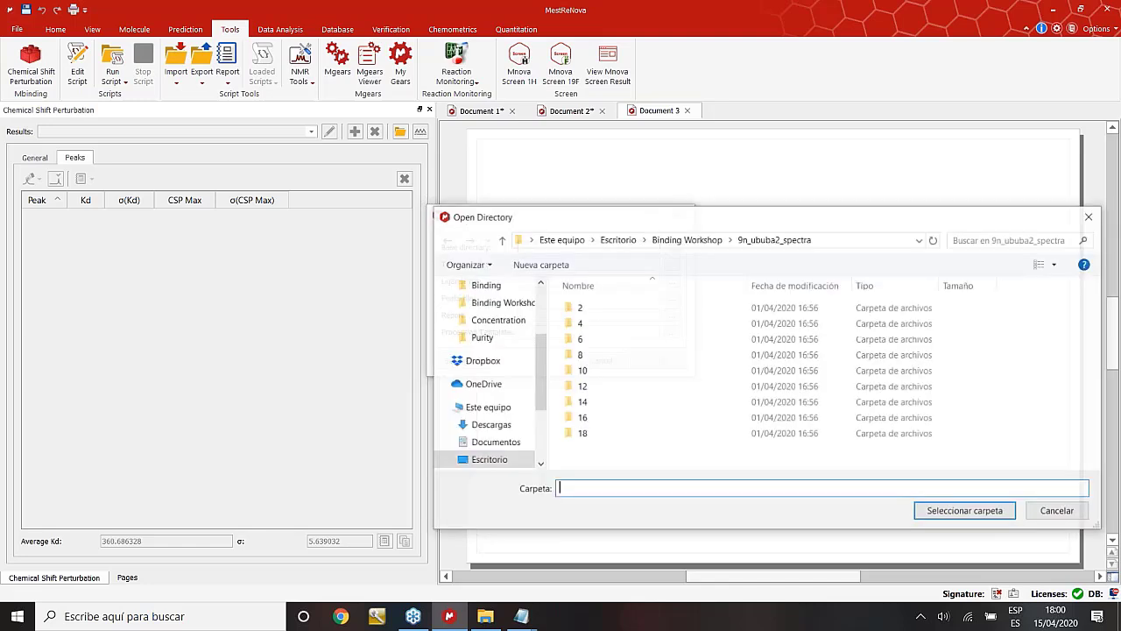
pyautogui.click(687, 240)
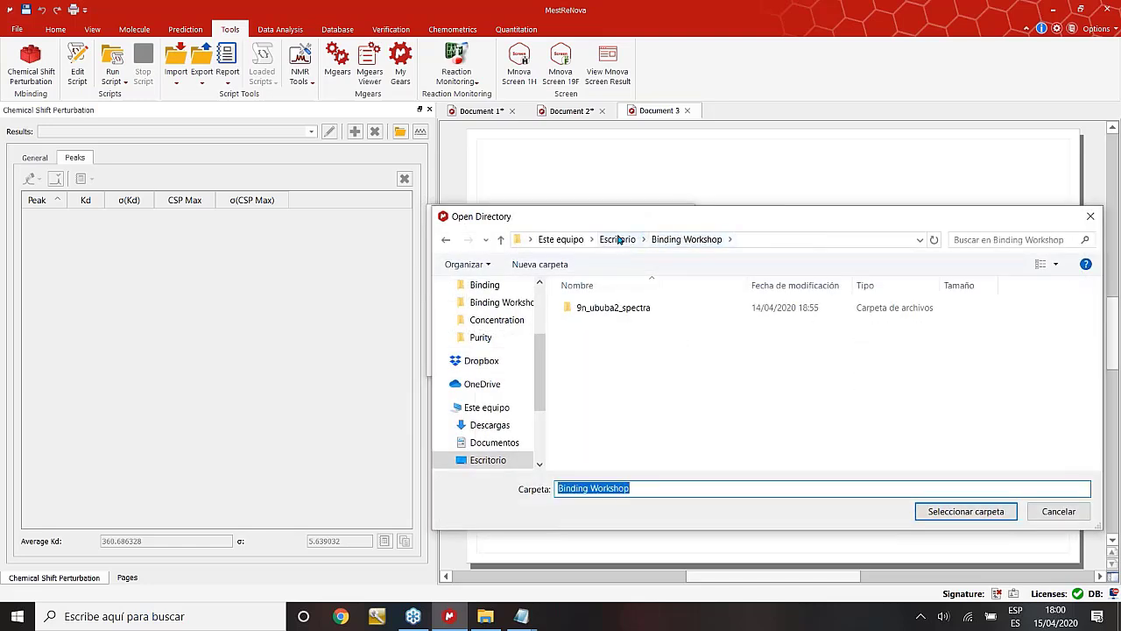
pyautogui.click(617, 239)
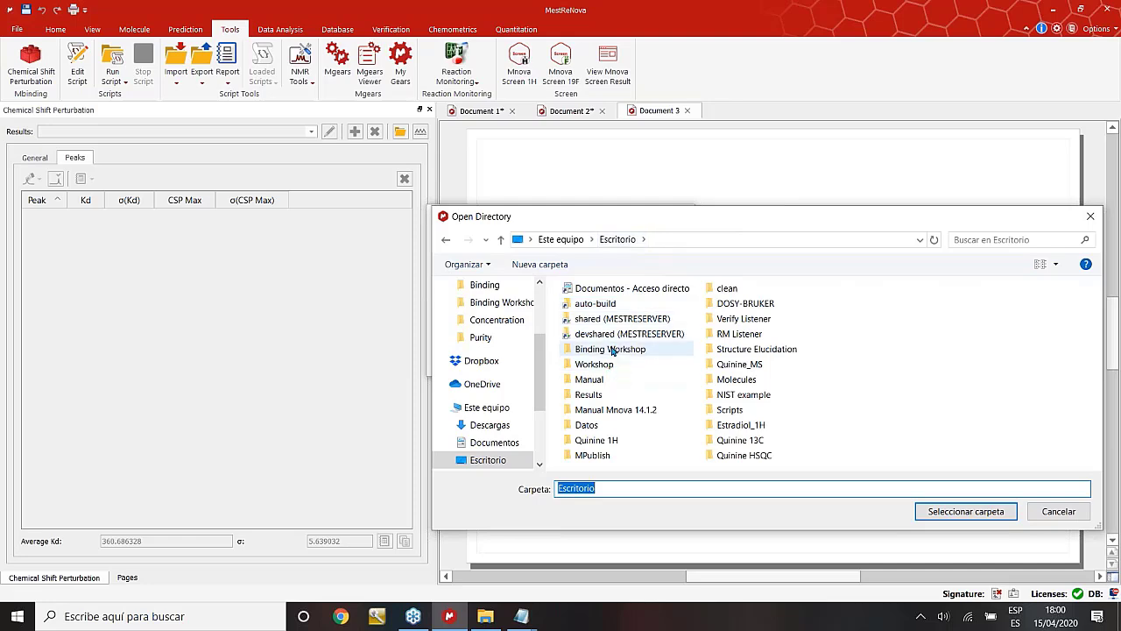
pyautogui.doubleClick(612, 349)
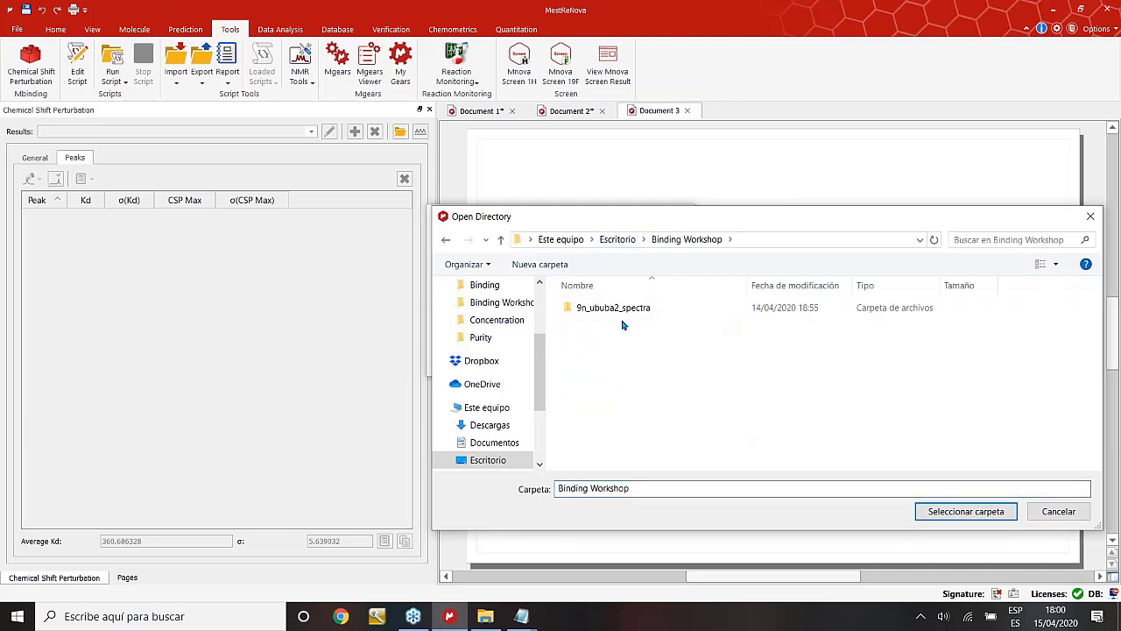
pyautogui.click(627, 310)
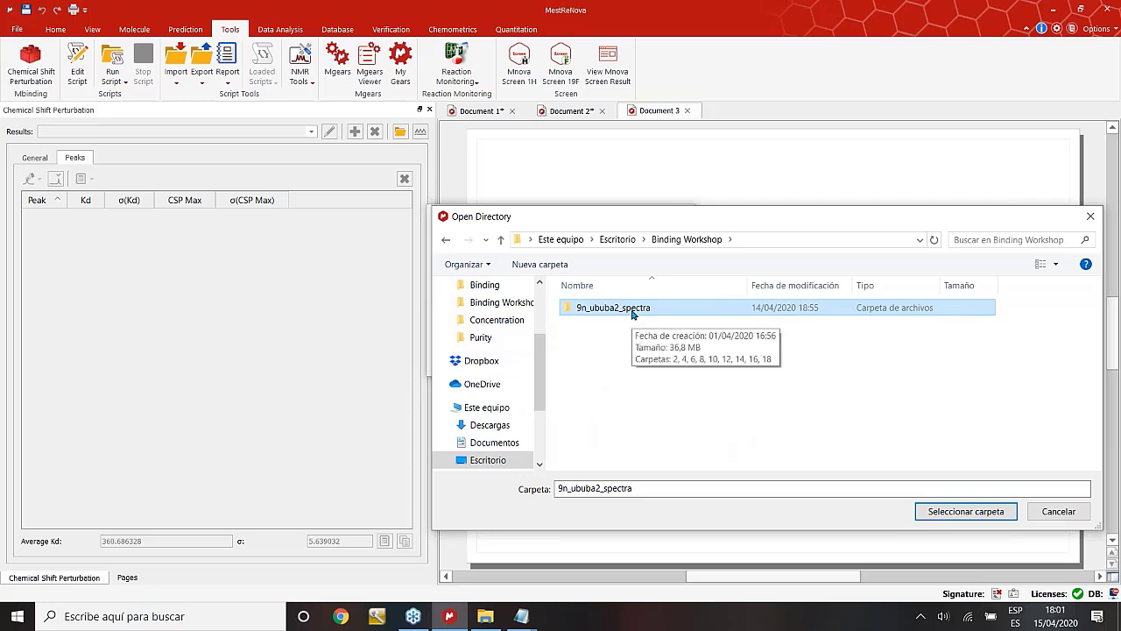
pyautogui.click(954, 513)
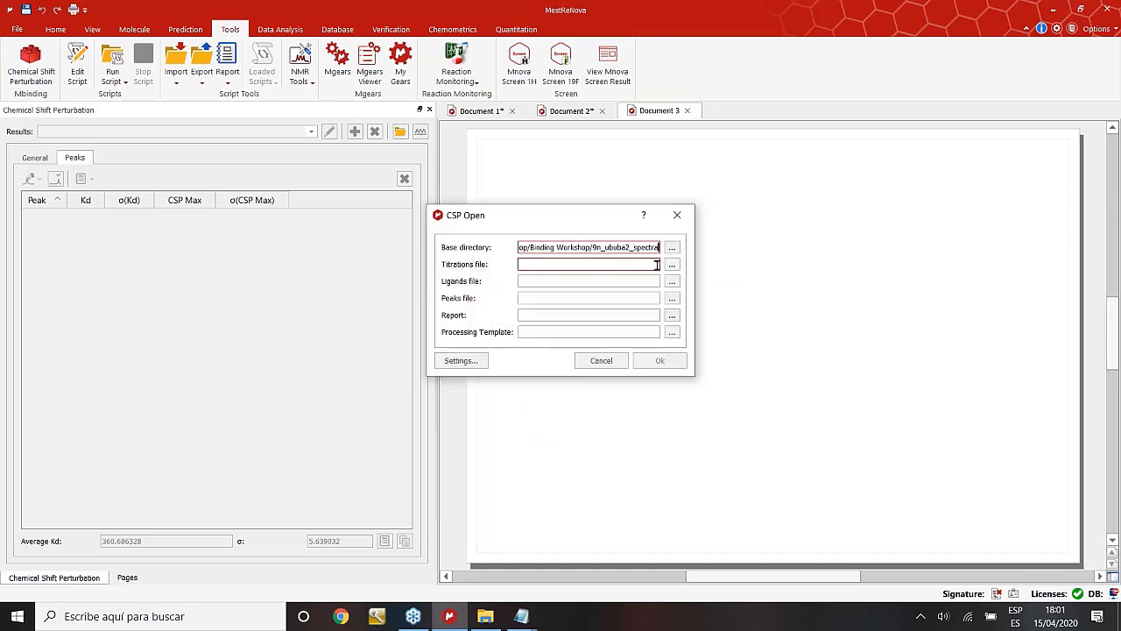
# Choose titration.txt as the titrations file and ligand.txt as the ligands file.
pyautogui.click(672, 265)
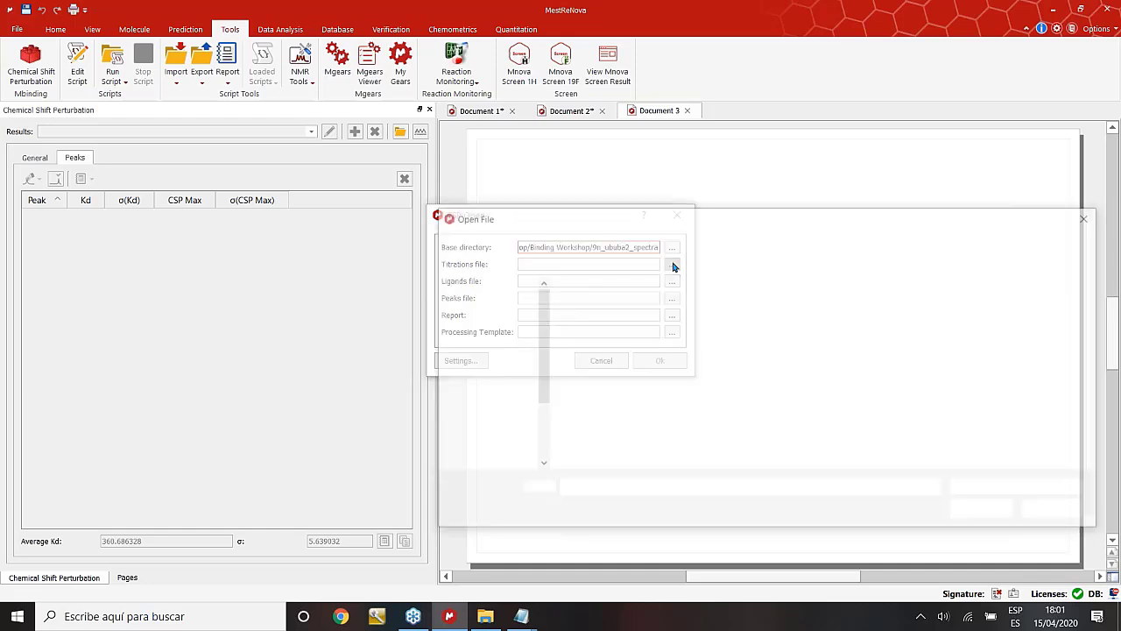
pyautogui.click(687, 239)
pyautogui.click(598, 355)
pyautogui.click(985, 511)
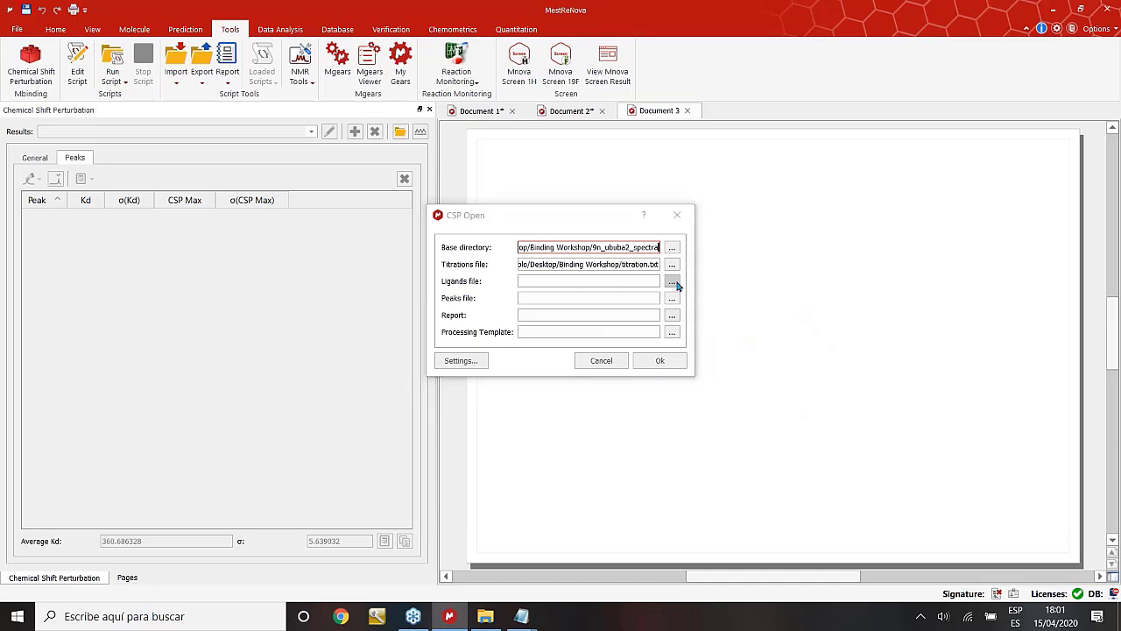
pyautogui.click(675, 284)
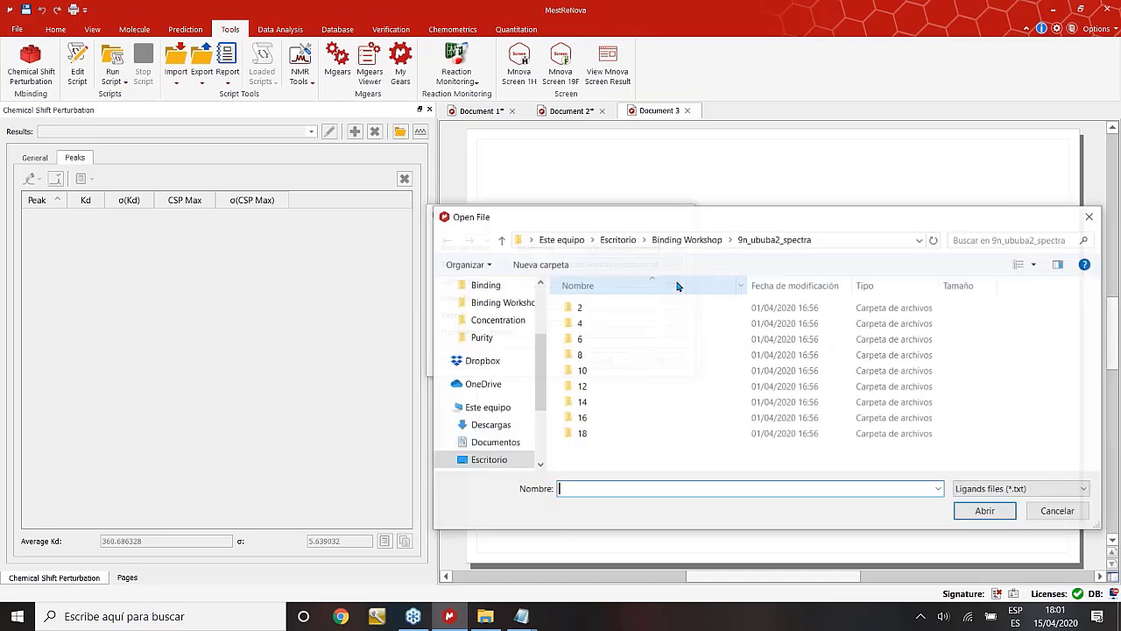
pyautogui.click(689, 239)
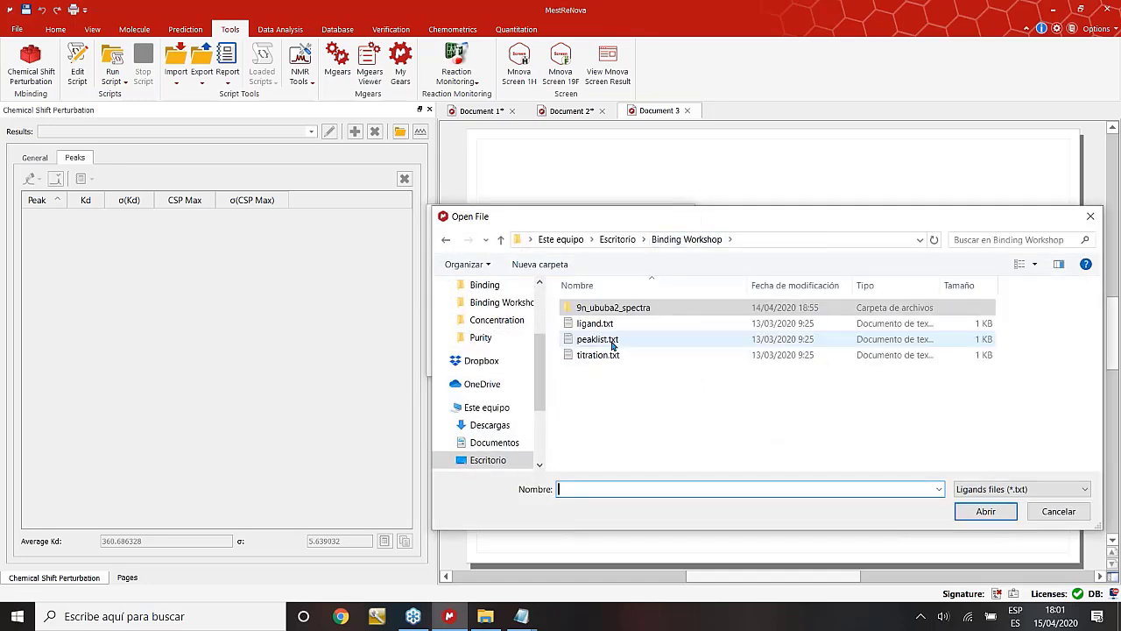
pyautogui.doubleClick(601, 355)
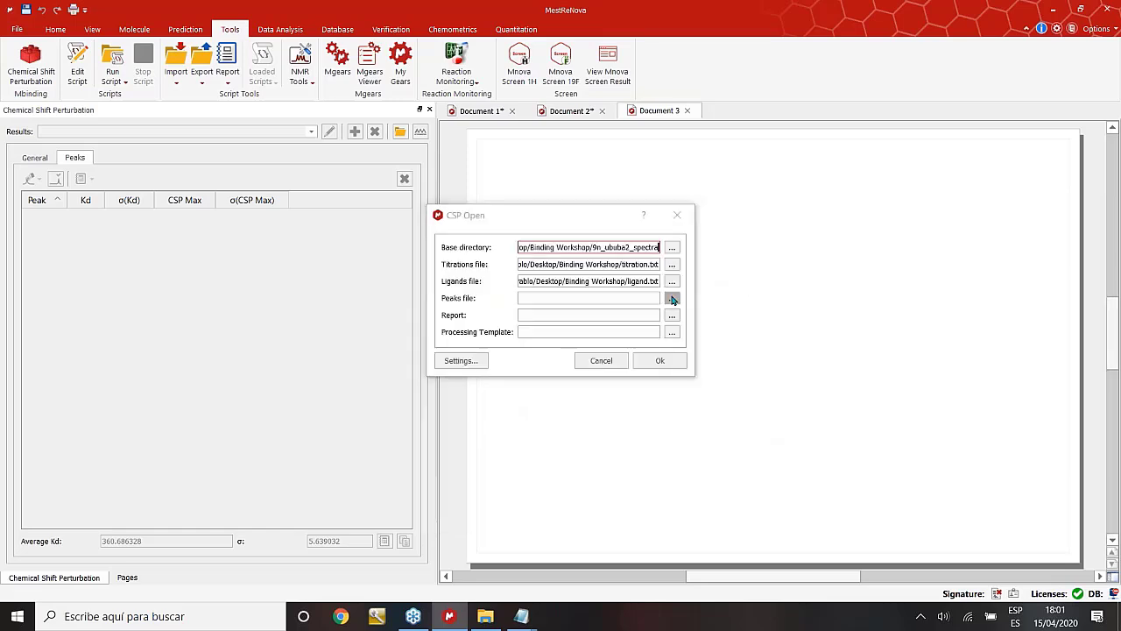
# Choose peaklist.txt as the peaks file and save the report as report.txt.
pyautogui.click(672, 298)
pyautogui.click(687, 239)
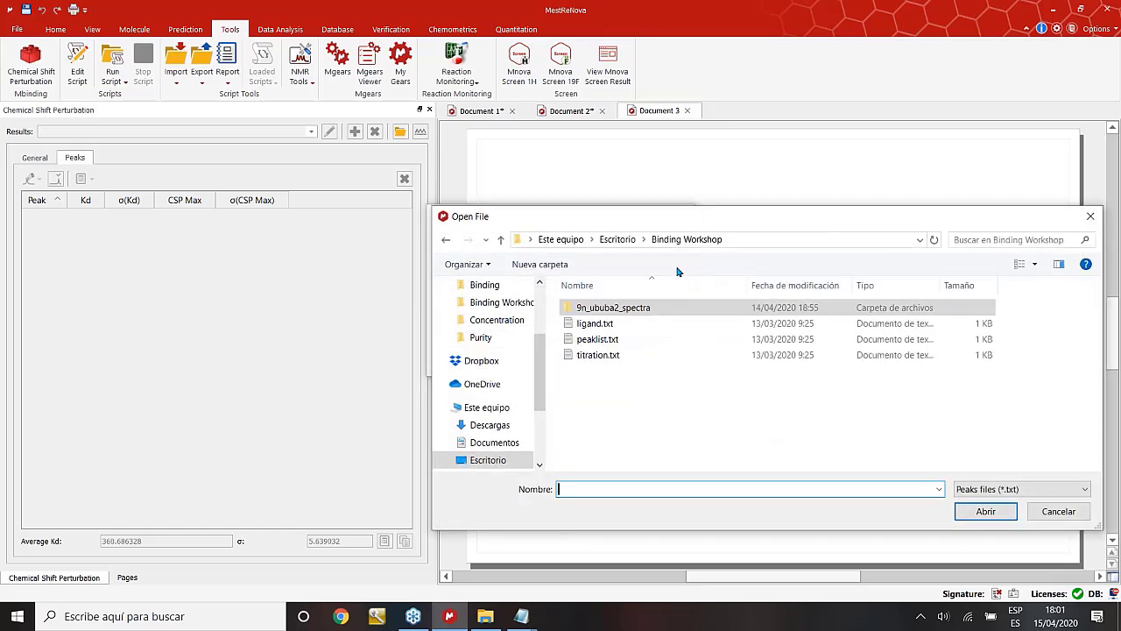
pyautogui.click(607, 342)
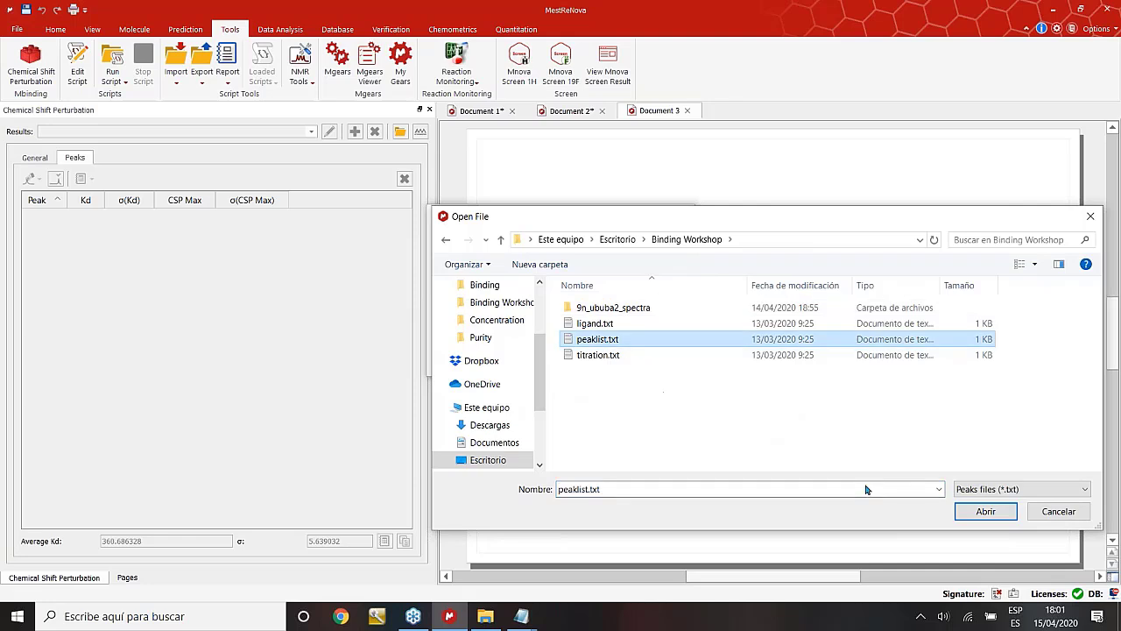
pyautogui.click(987, 512)
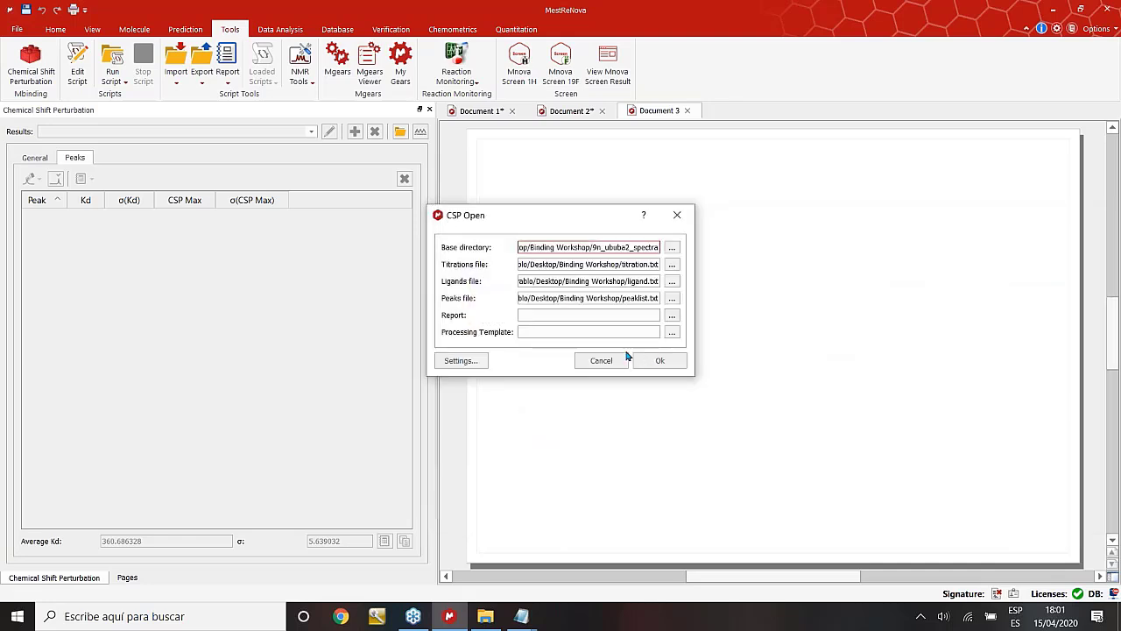
pyautogui.click(671, 314)
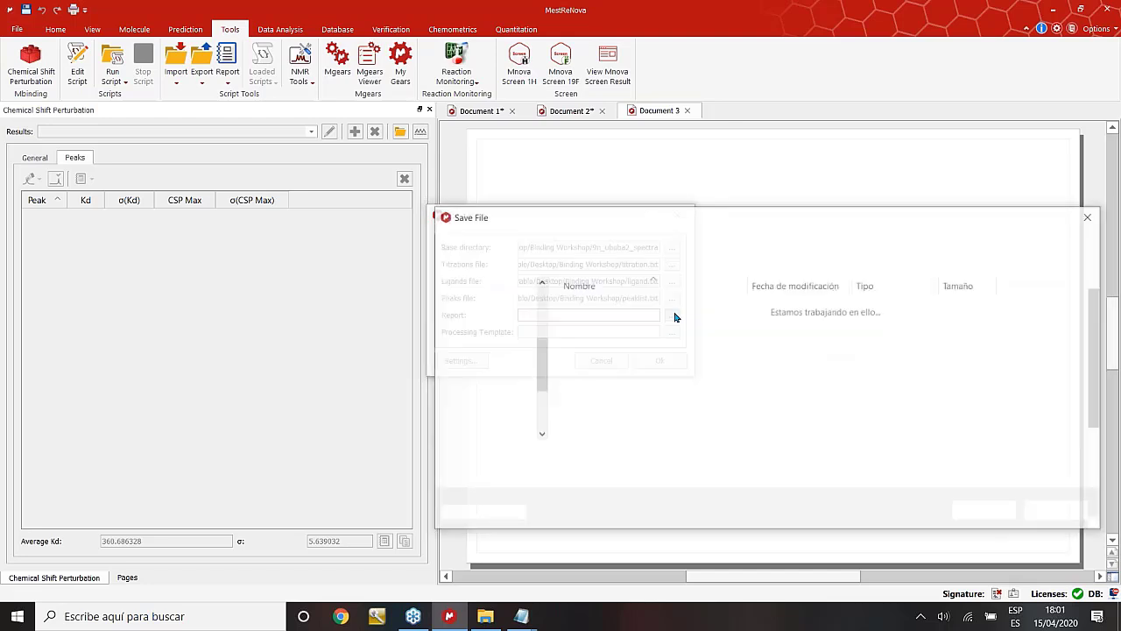
pyautogui.write('report.')
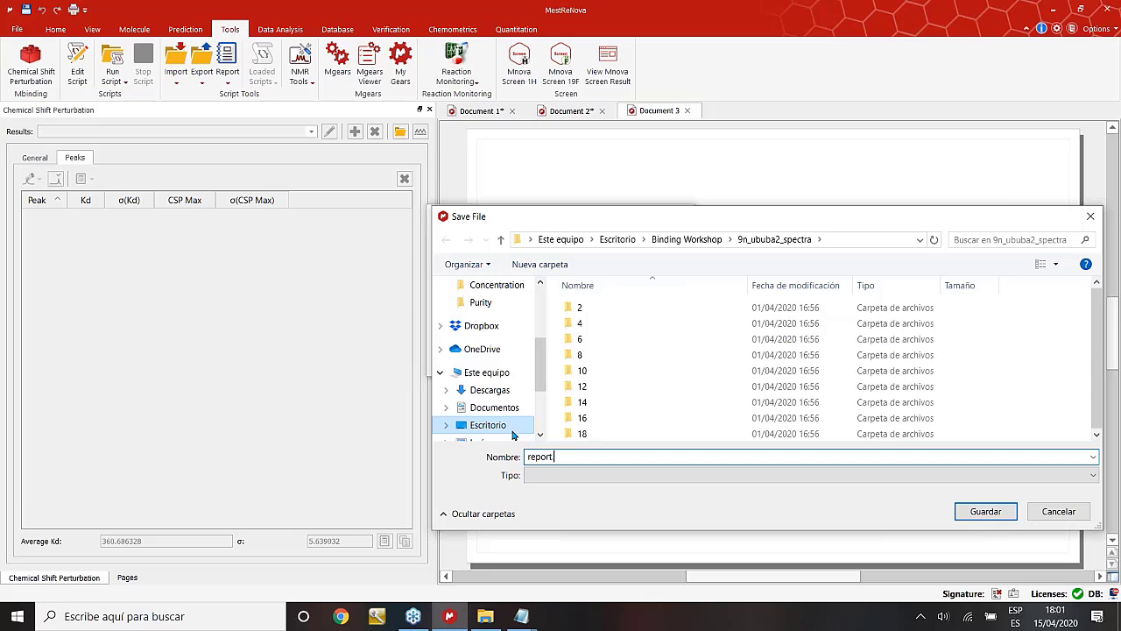
pyautogui.write('txt')
pyautogui.click(1007, 508)
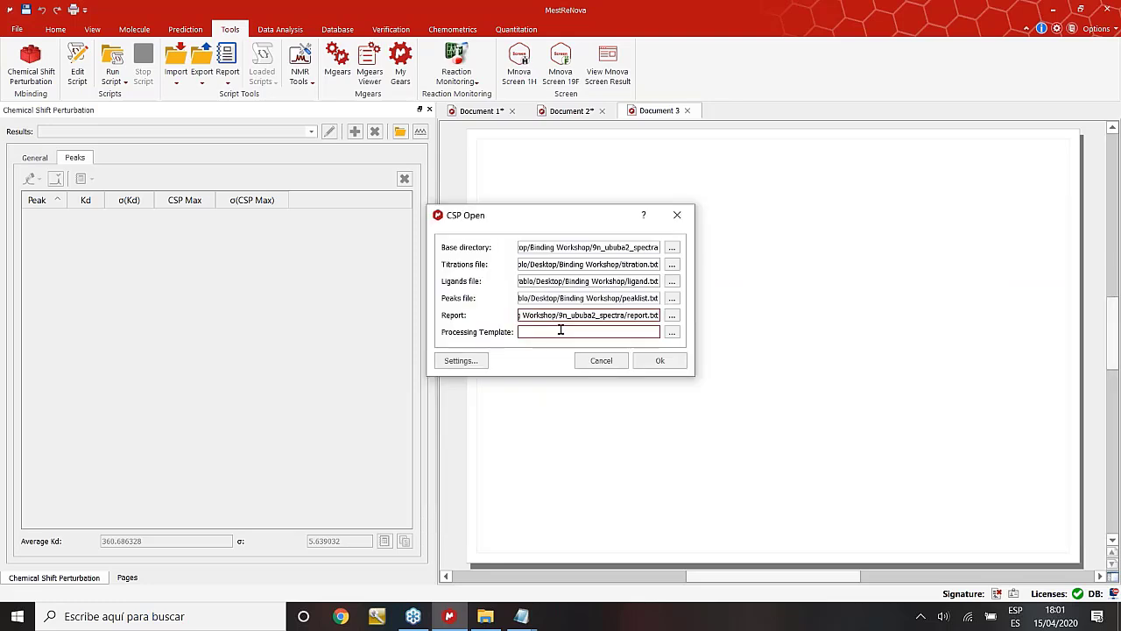
# Run the CSP analysis and review the 11N-H and 13N-H titration fits.
pyautogui.click(660, 362)
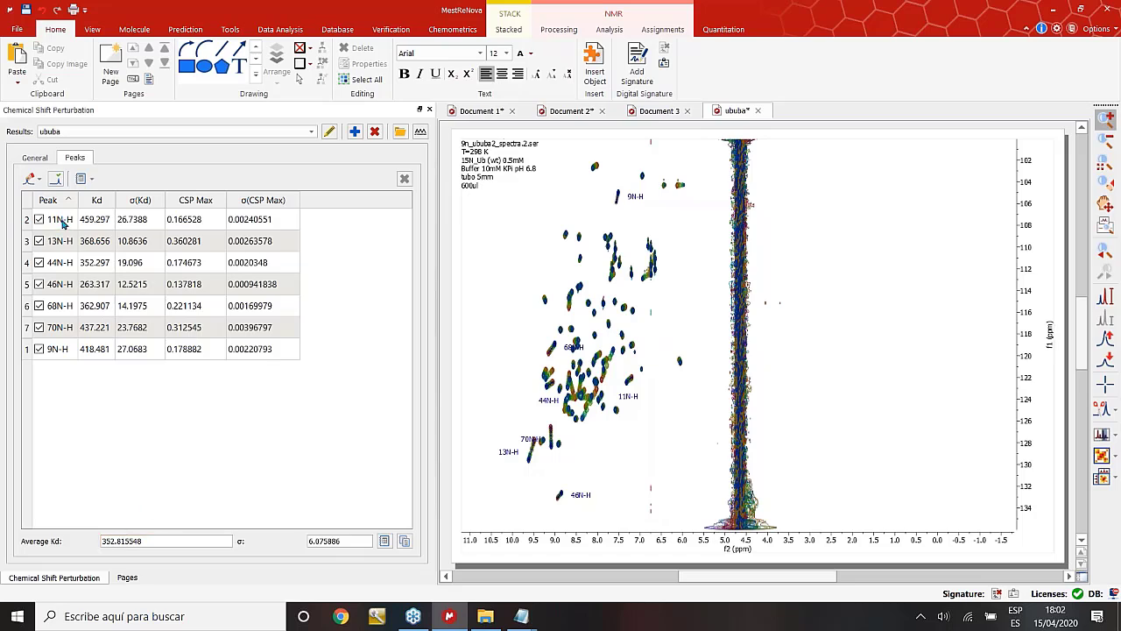
pyautogui.click(63, 224)
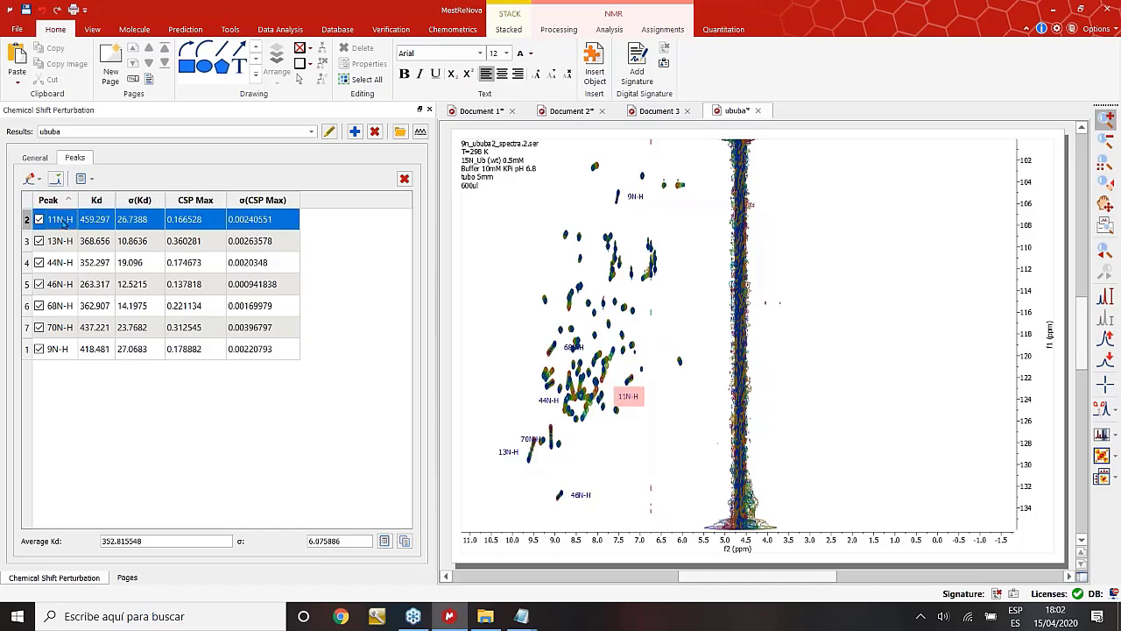
pyautogui.doubleClick(63, 223)
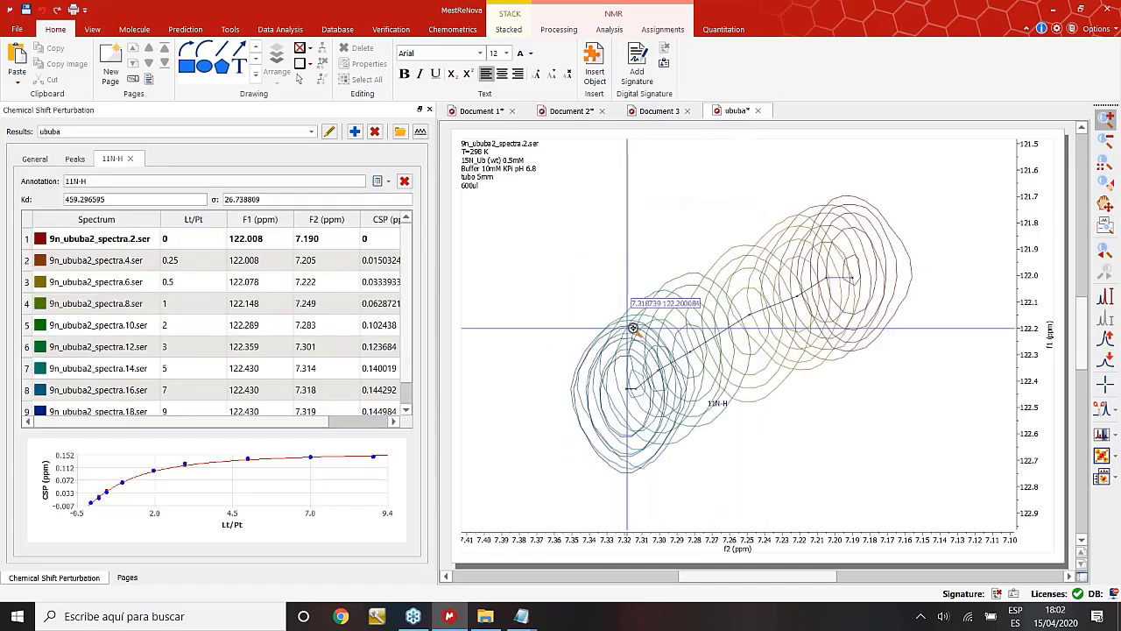
pyautogui.click(75, 160)
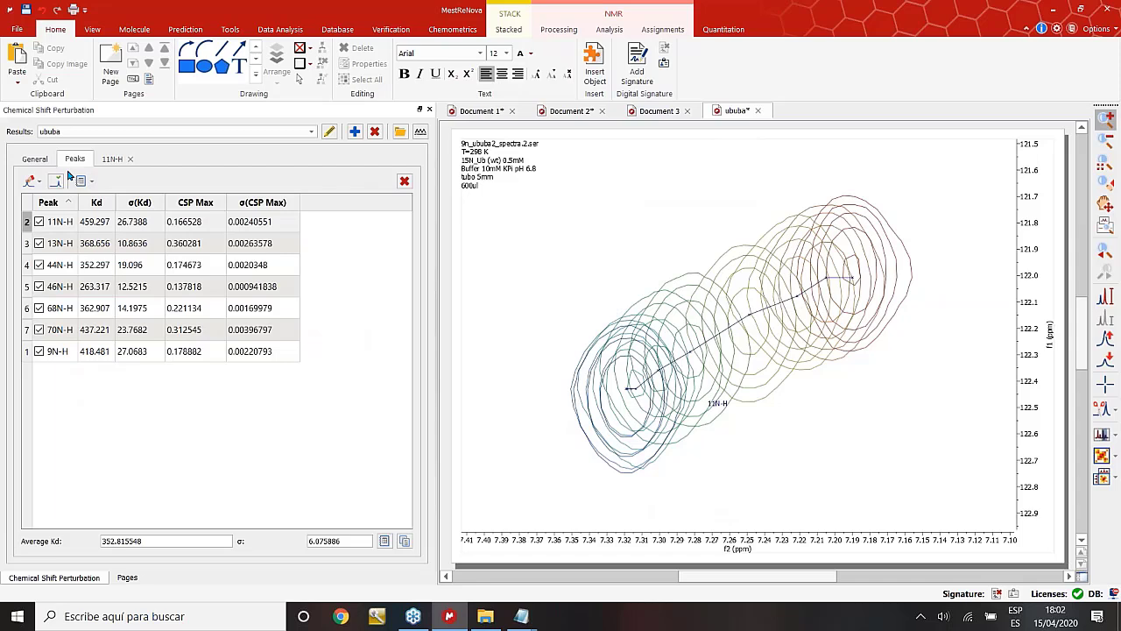
pyautogui.click(63, 245)
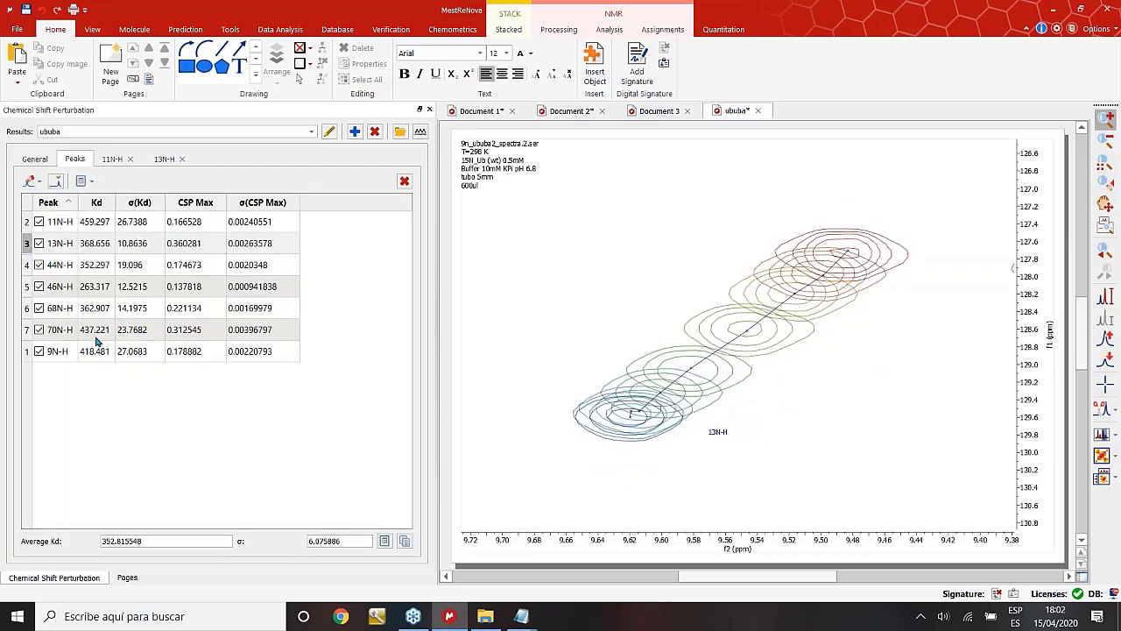
# Exclude 70N-H from the Peaks table so the average Kd becomes 346.914256.
pyautogui.click(38, 330)
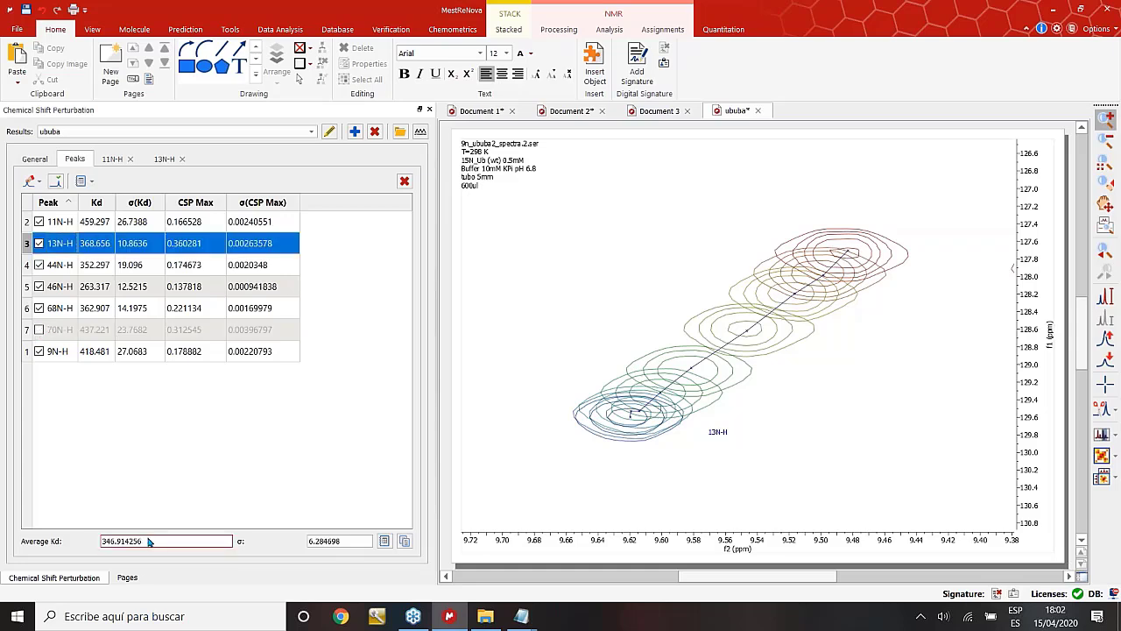
pyautogui.doubleClick(149, 541)
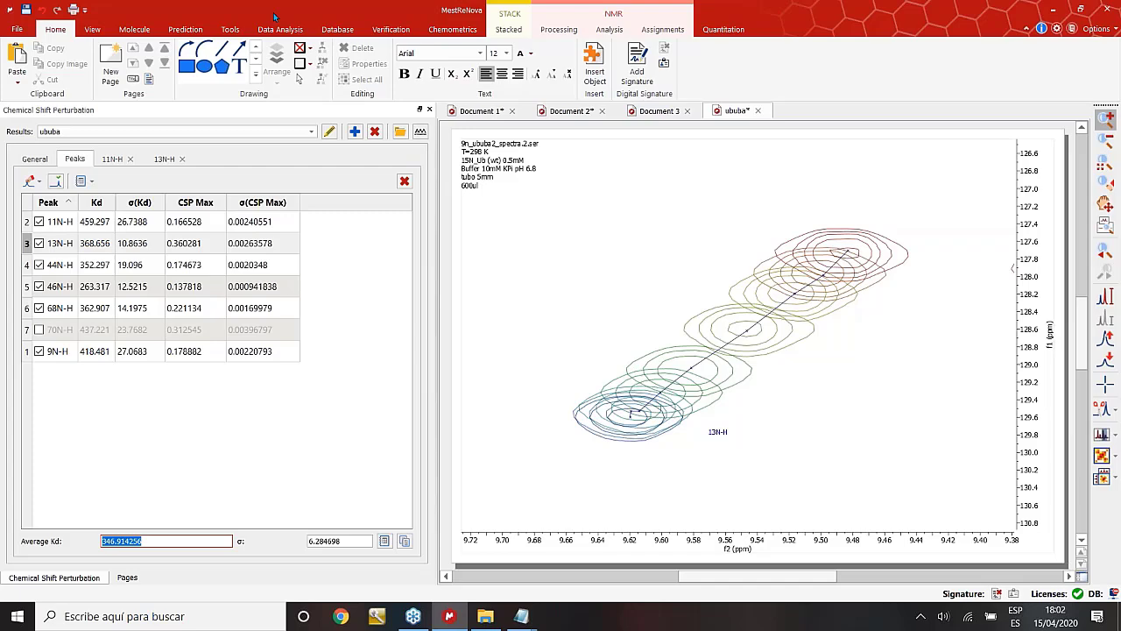
pyautogui.click(231, 29)
pyautogui.click(36, 160)
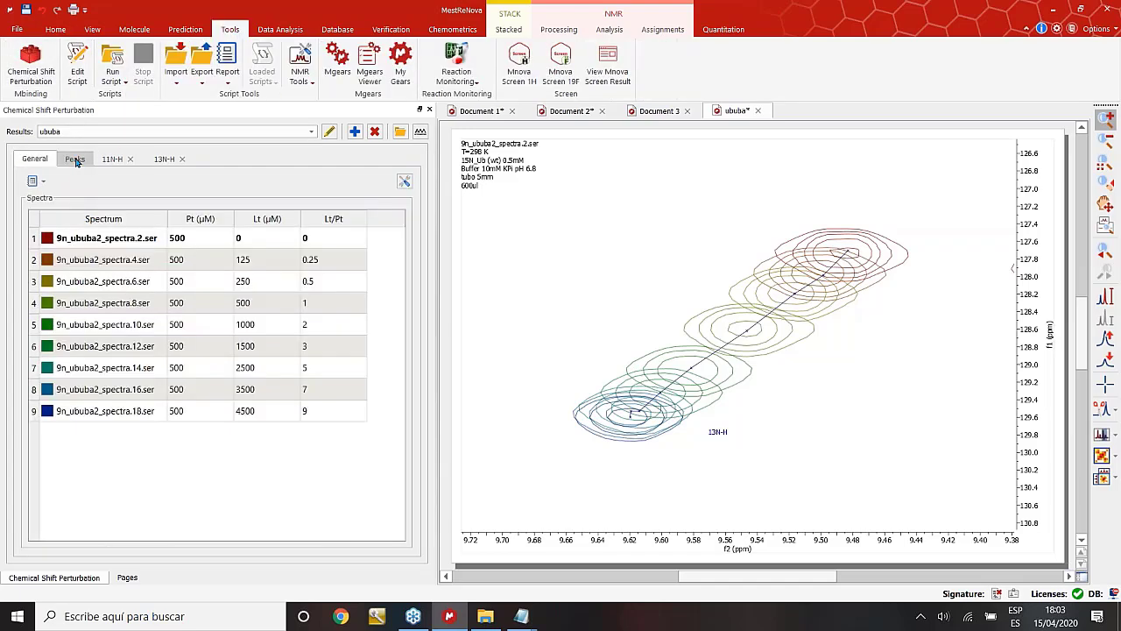
# Insert the peaks Kd and CSP Max table as a report on the ububa spectrum.
pyautogui.click(76, 160)
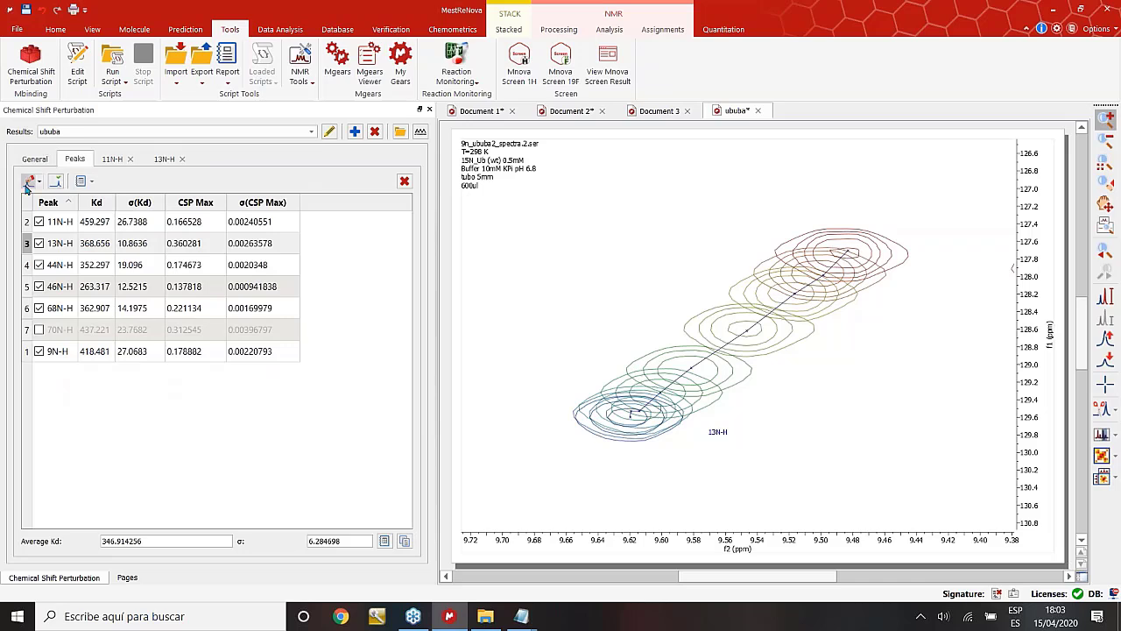
pyautogui.click(92, 184)
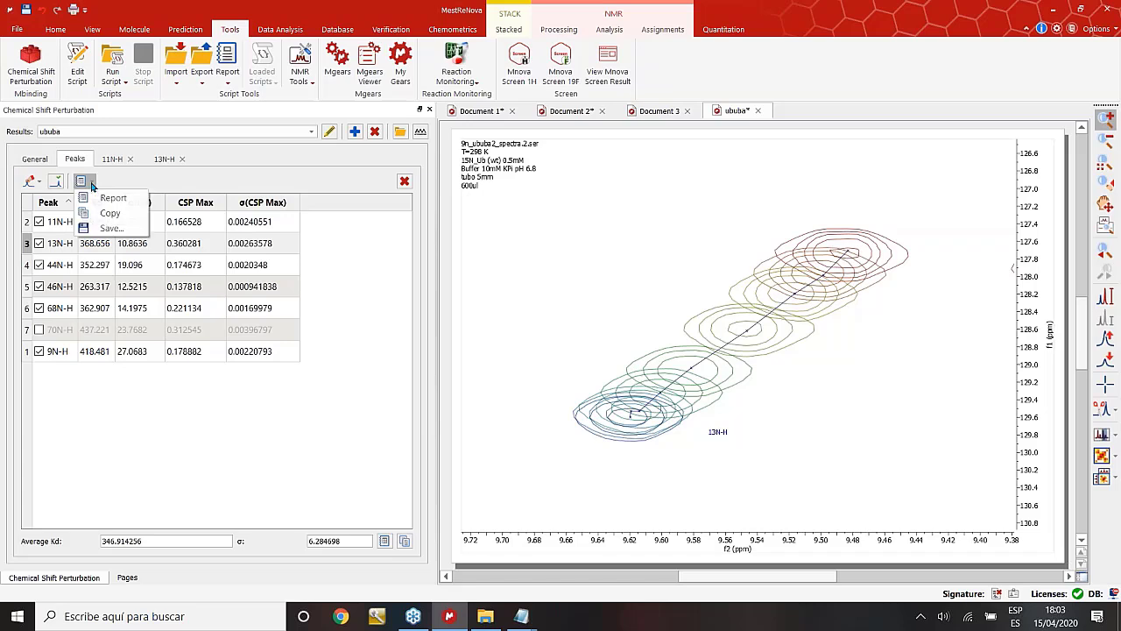
pyautogui.click(112, 196)
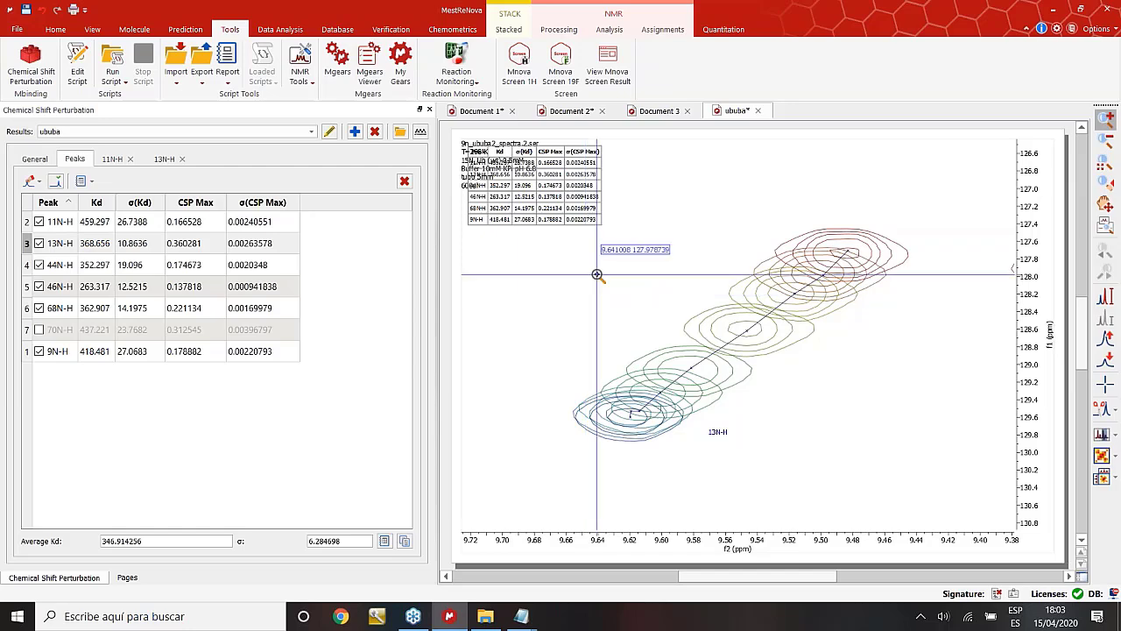
pyautogui.click(399, 132)
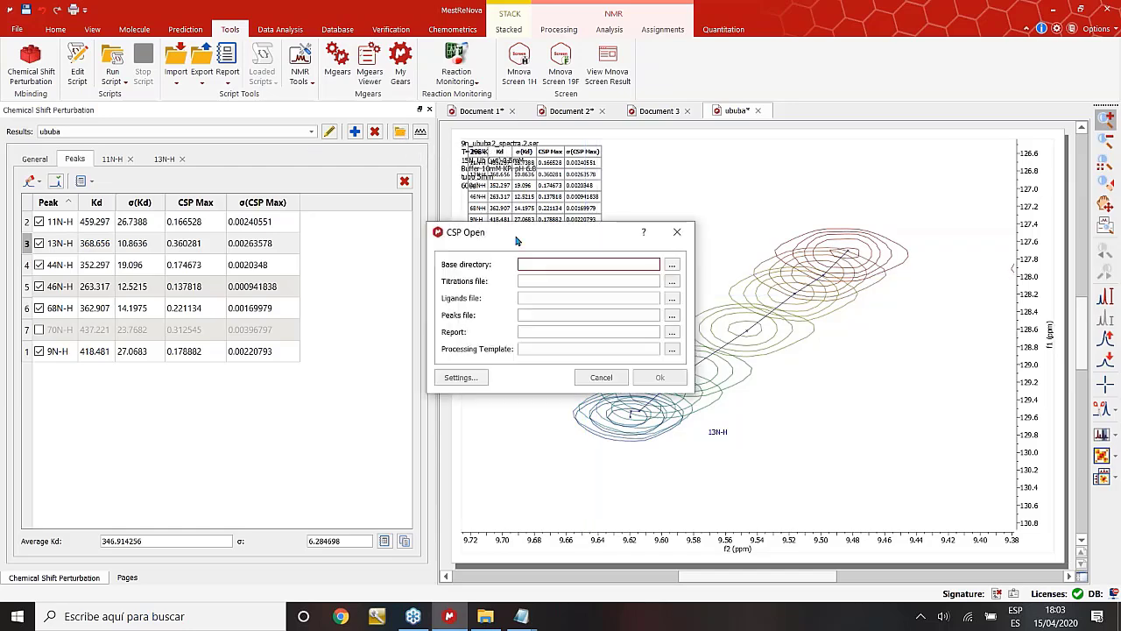
# Move the empty CSP Open dialog aside and cancel it.
pyautogui.moveTo(516, 241); pyautogui.dragTo(663, 143)
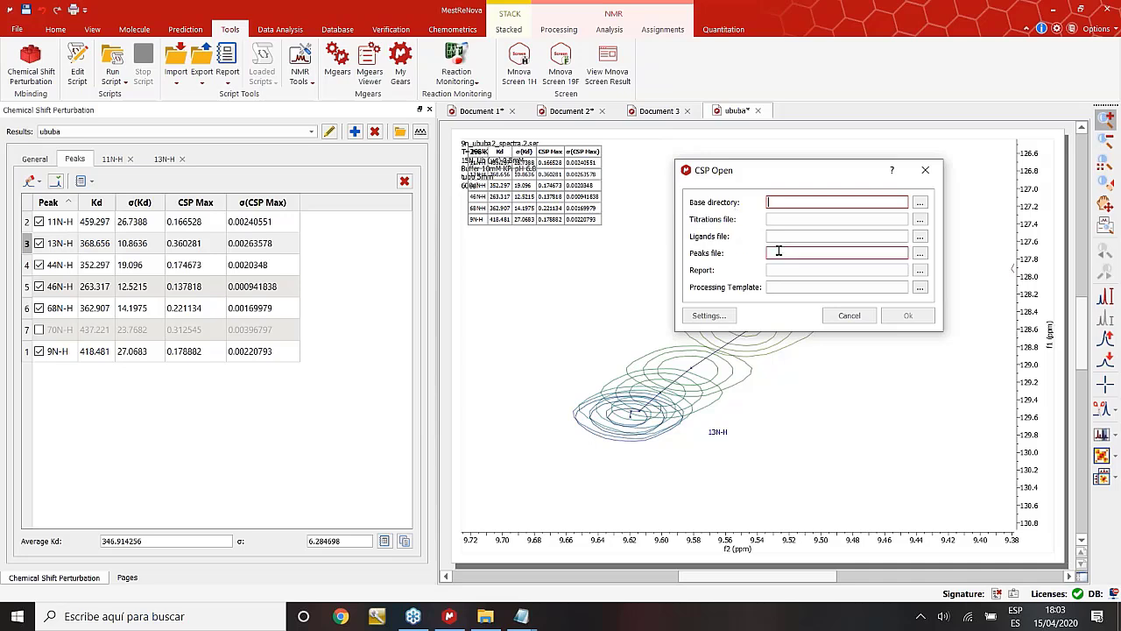
pyautogui.click(859, 320)
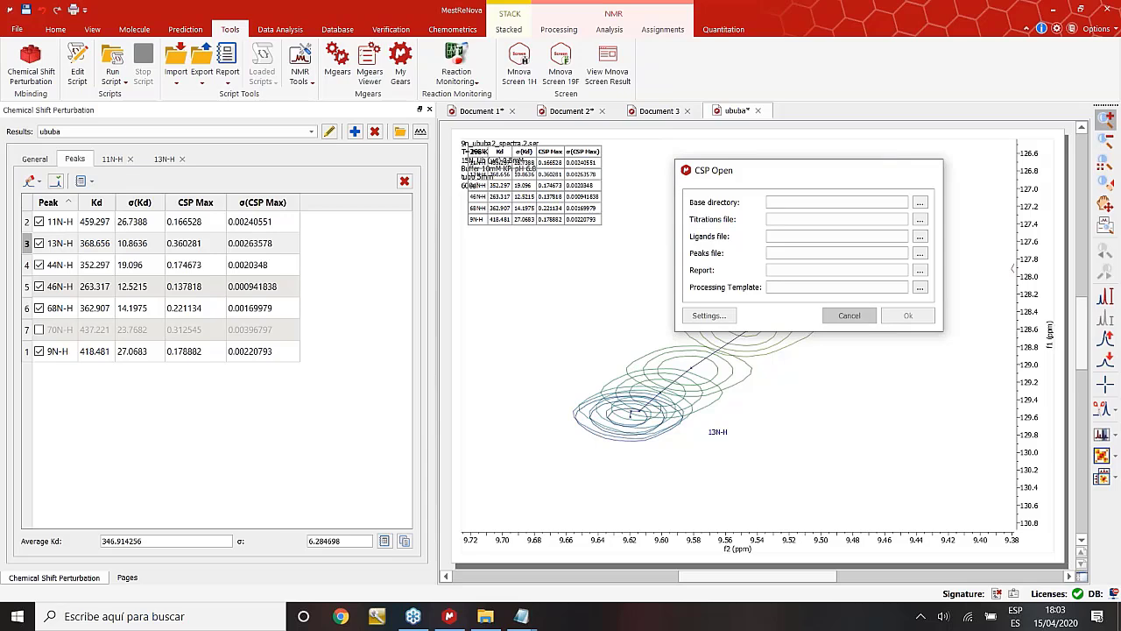